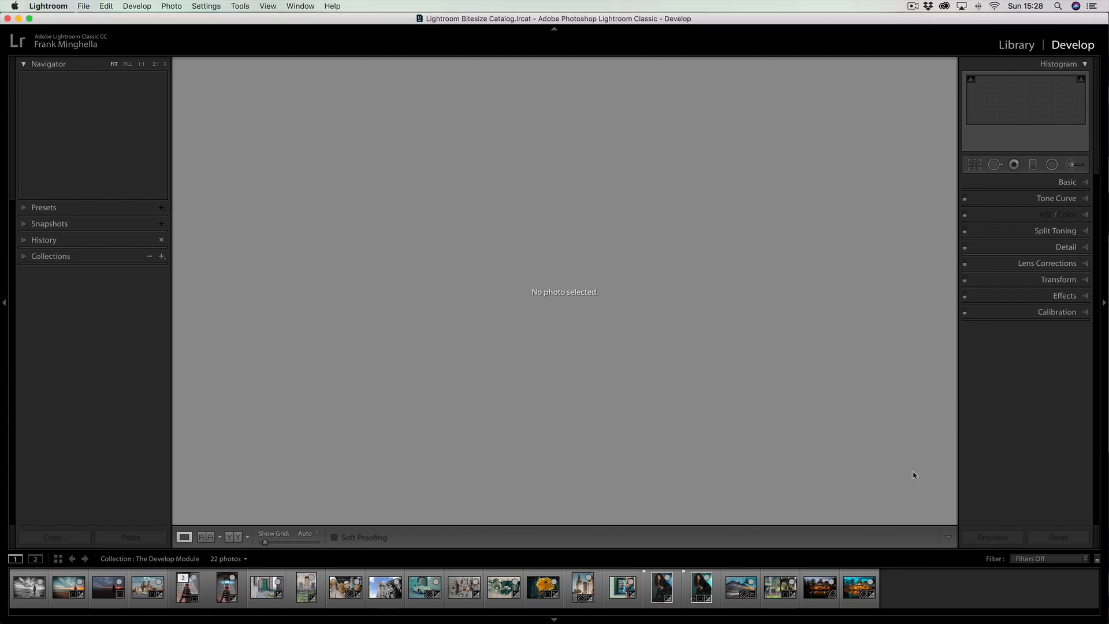
Compare the dark original and the teal-and-orange edit of the glass palace photo, finishing on the edited version
{"action": "left_click", "coordinate": [813, 583]}
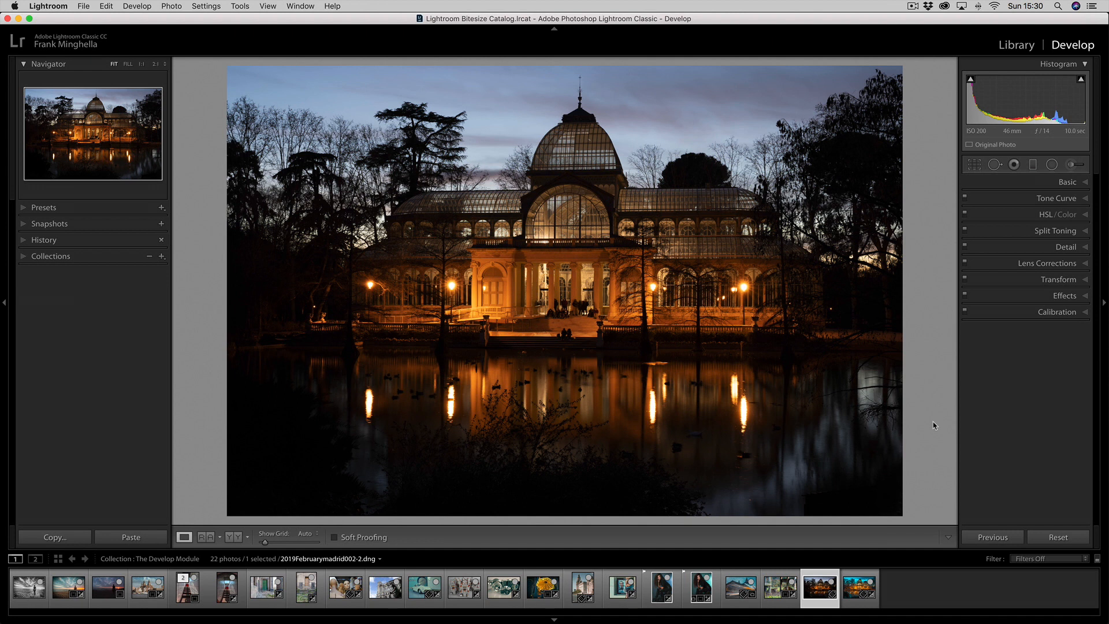
{"action": "left_click", "coordinate": [850, 581]}
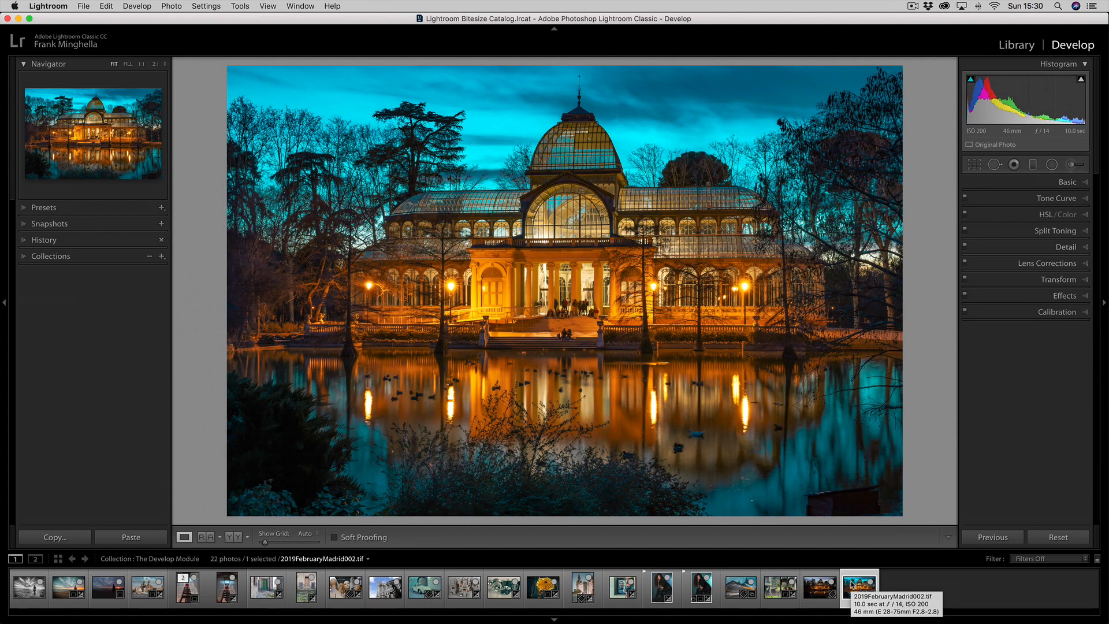
{"action": "left_click", "coordinate": [820, 588]}
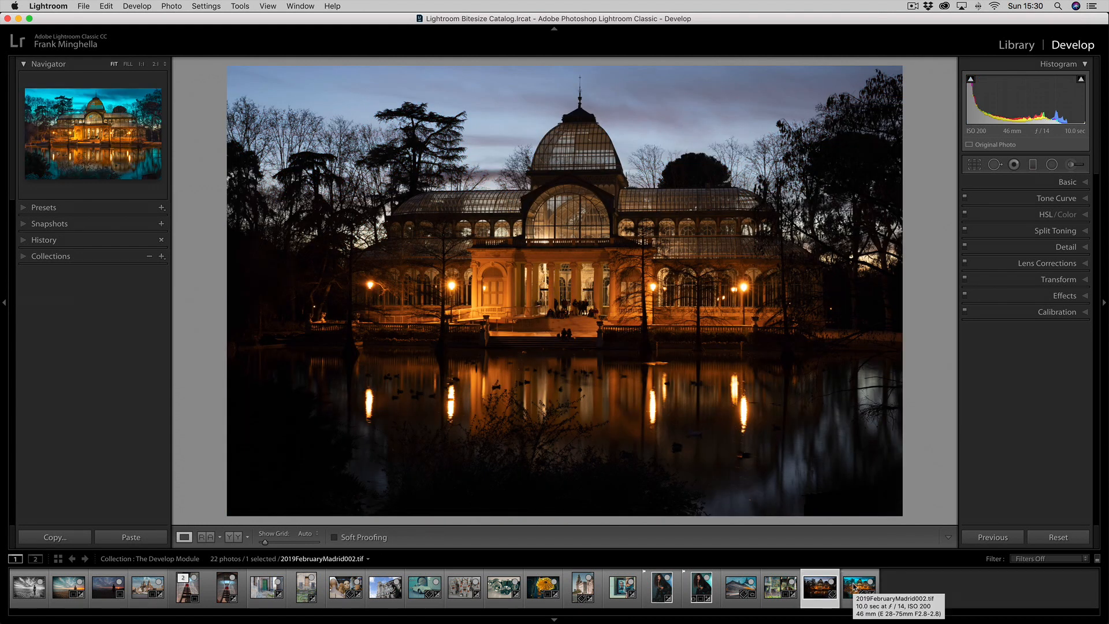
{"action": "left_click", "coordinate": [853, 587]}
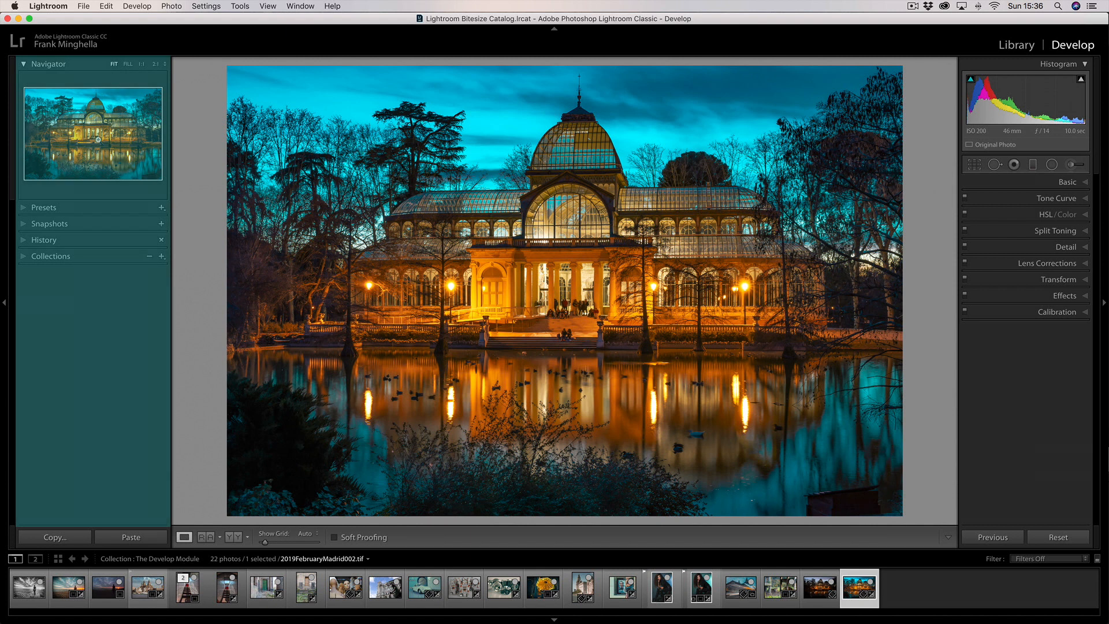
Check the Presets and Snapshots sections for the edited palace photo, leaving both collapsed
{"action": "left_click", "coordinate": [24, 207]}
{"action": "left_click", "coordinate": [23, 207]}
{"action": "left_click", "coordinate": [24, 223]}
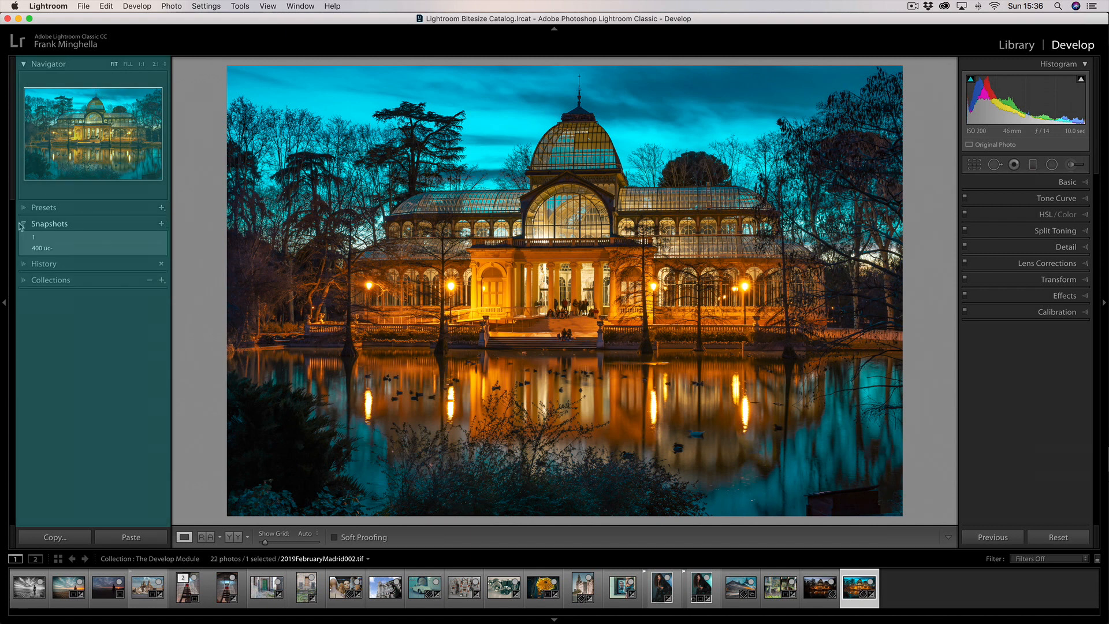
{"action": "left_click", "coordinate": [24, 223]}
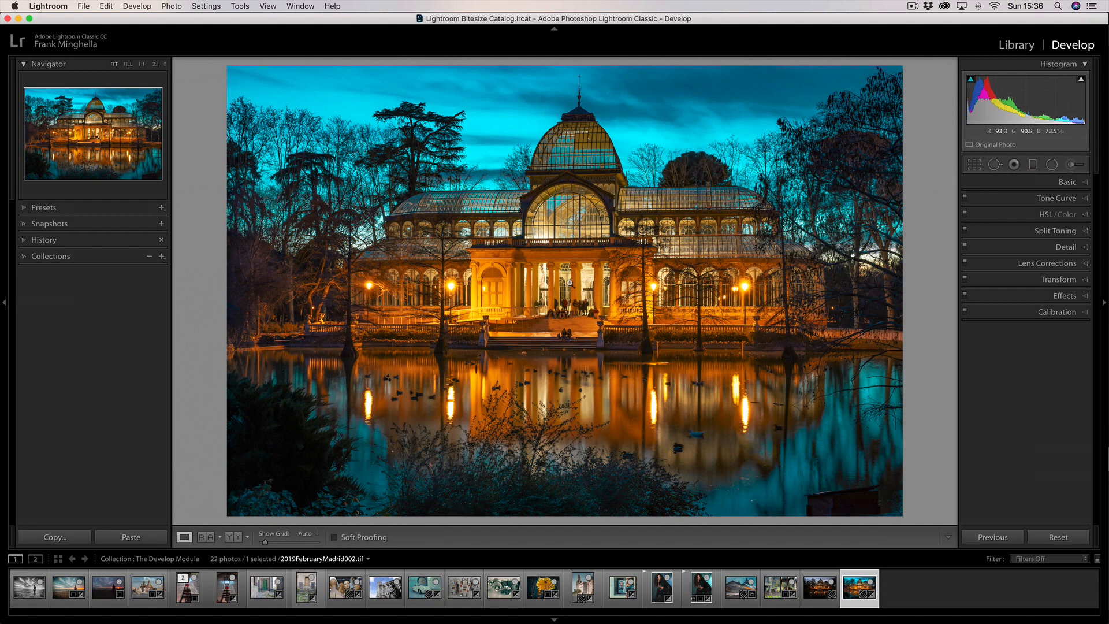
Inspect the palace entrance close up, reframe the close-up through the Navigator preview, and return to the whole photo
{"action": "left_click", "coordinate": [569, 282]}
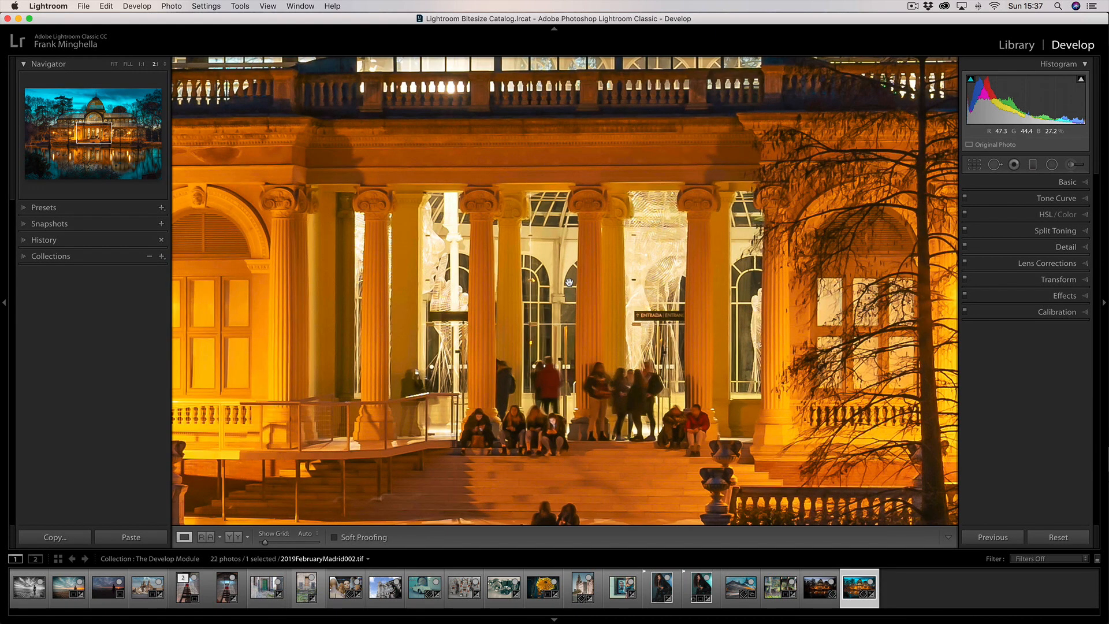
{"action": "left_click", "coordinate": [570, 282]}
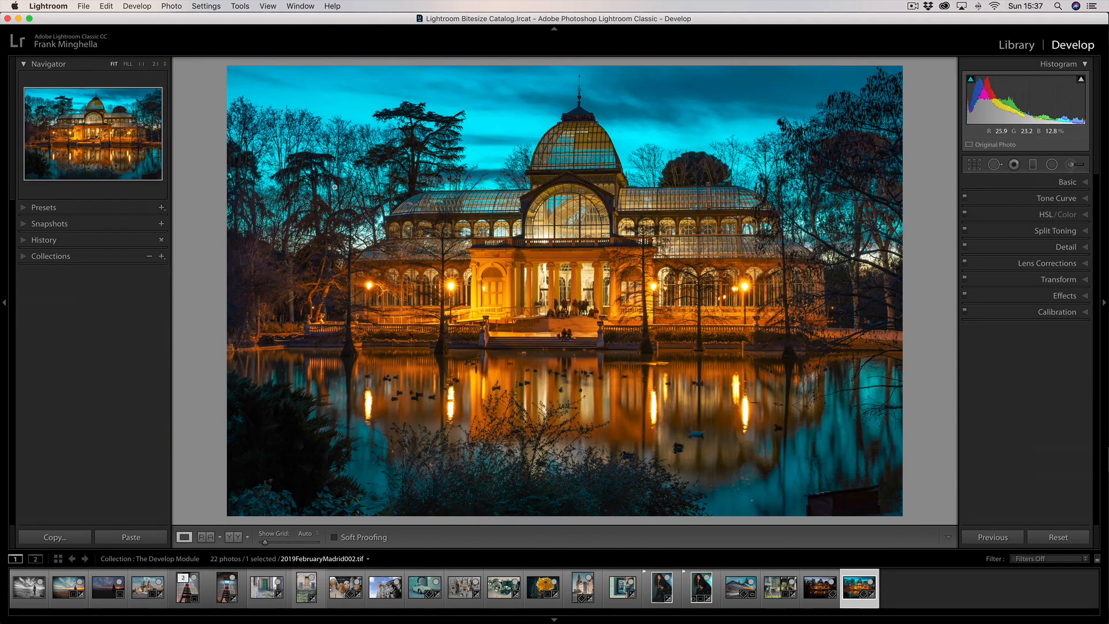
{"action": "left_click", "coordinate": [99, 136]}
{"action": "mouse_move", "coordinate": [99, 135]}
{"action": "left_mouse_down"}
{"action": "mouse_move", "coordinate": [66, 113]}
{"action": "mouse_move", "coordinate": [75, 136]}
{"action": "mouse_move", "coordinate": [90, 131]}
{"action": "left_mouse_up"}
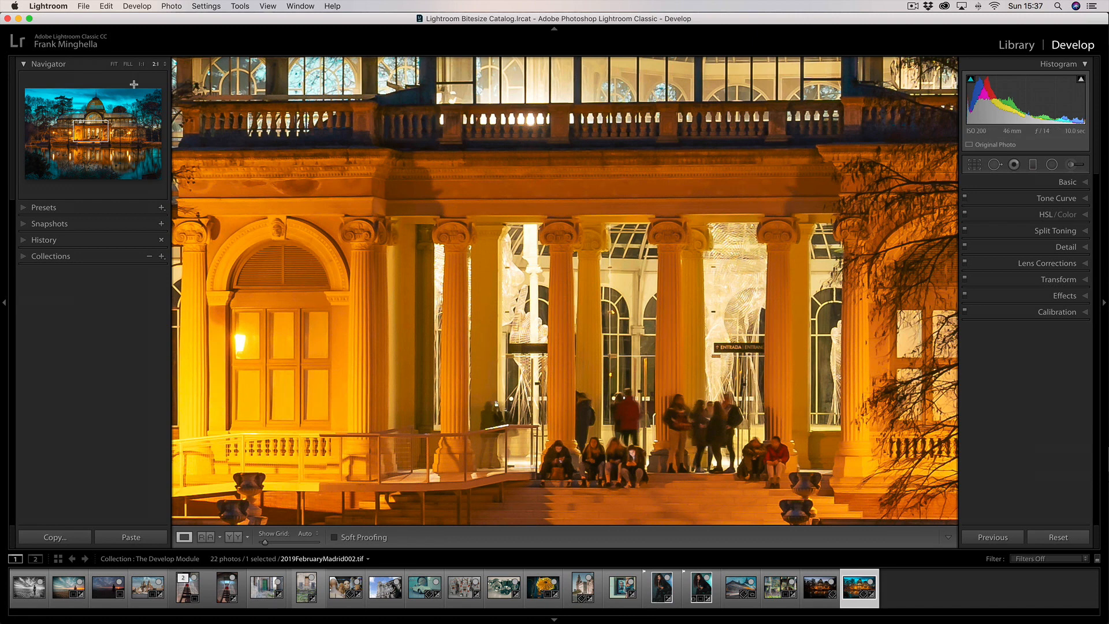
{"action": "left_click", "coordinate": [536, 309]}
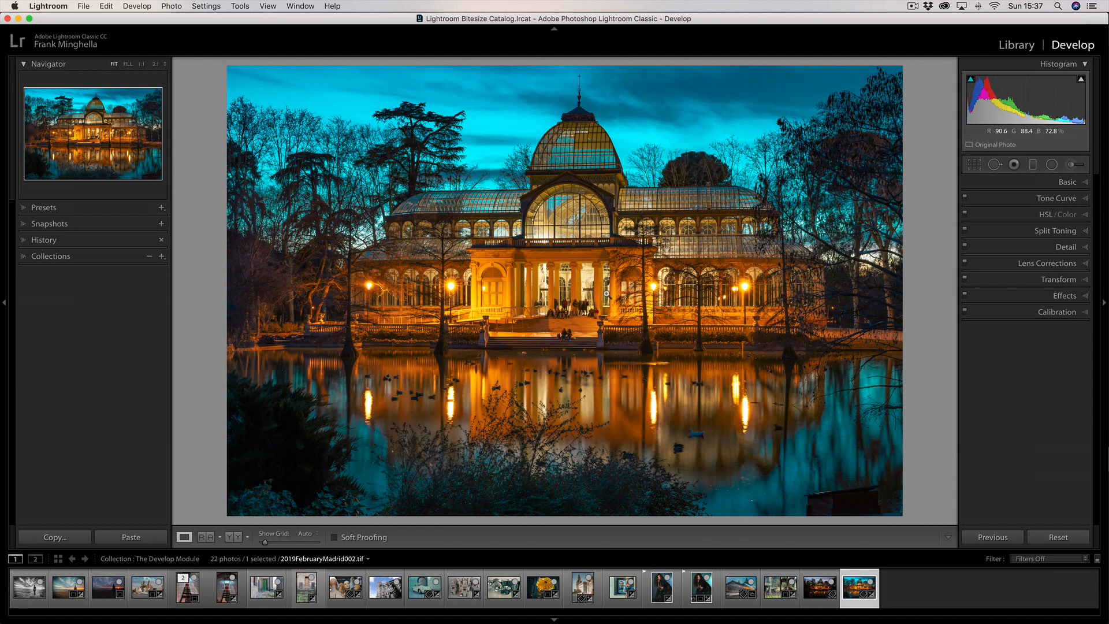
Examine the people and columns at the palace entrance at 2:1 magnification and return to the fitted view
{"action": "left_click", "coordinate": [608, 295]}
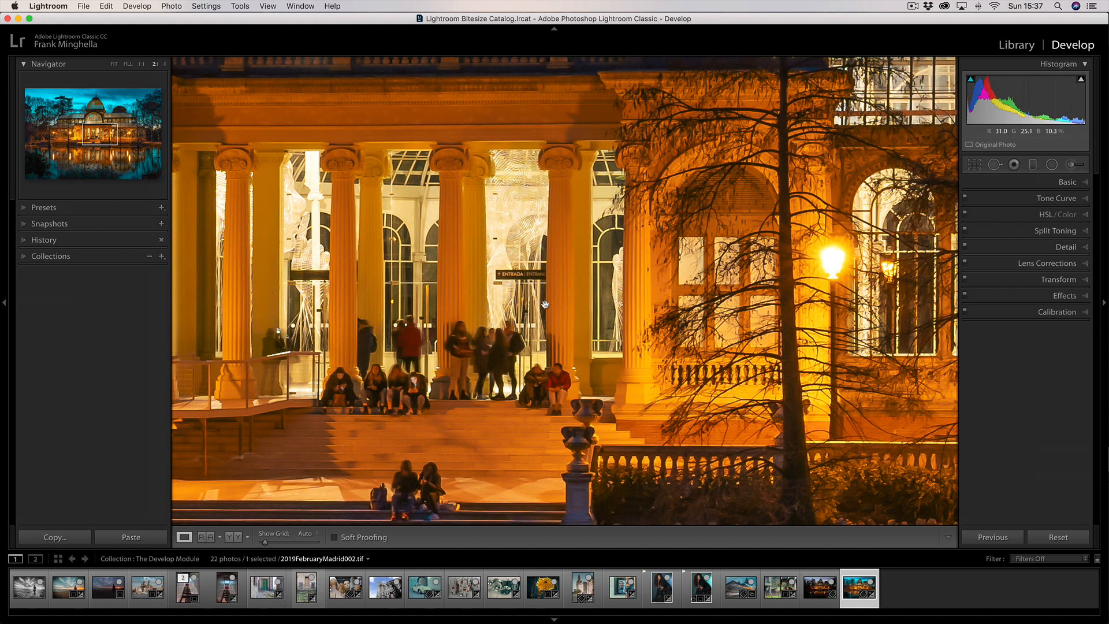
{"action": "left_click_drag", "start_coordinate": [561, 312], "coordinate": [588, 353]}
{"action": "left_click_drag", "start_coordinate": [510, 324], "coordinate": [553, 331]}
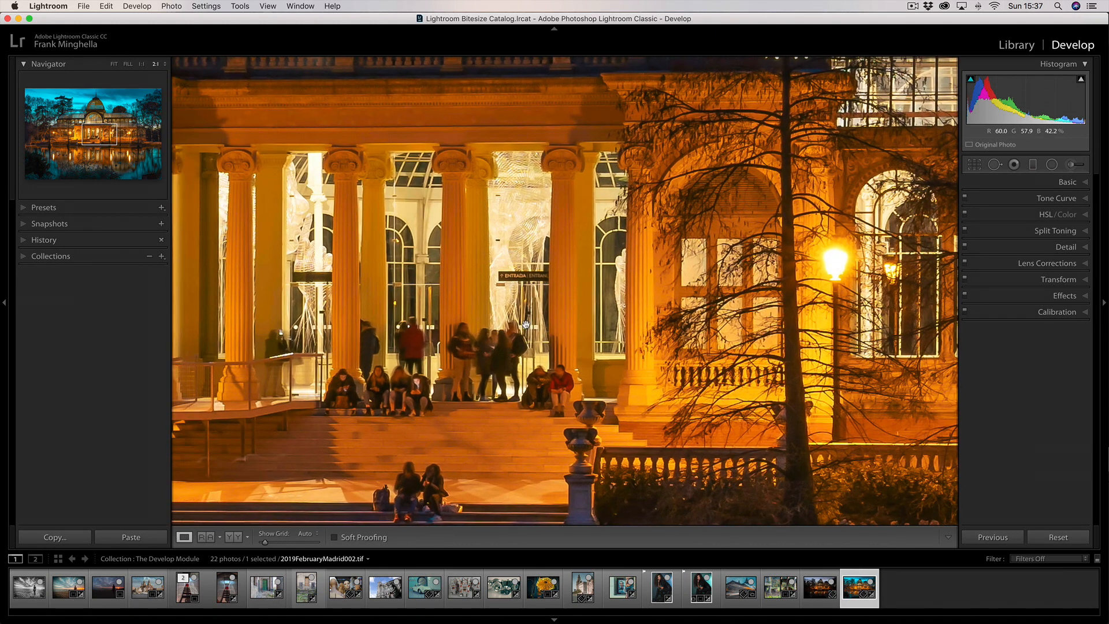
{"action": "left_click", "coordinate": [547, 331]}
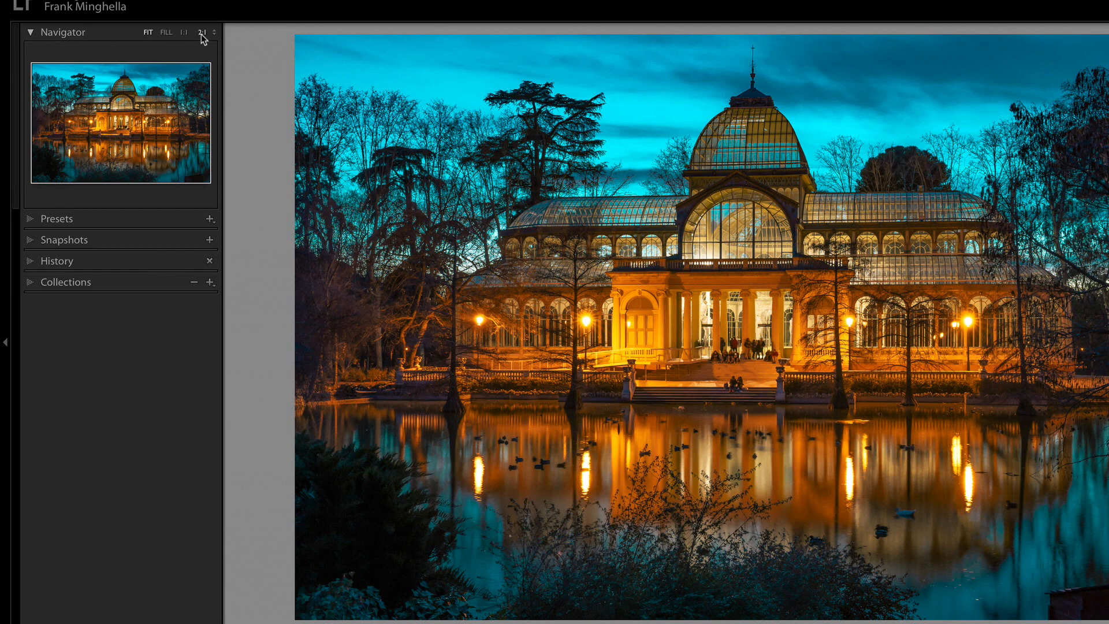
{"action": "left_click", "coordinate": [203, 33]}
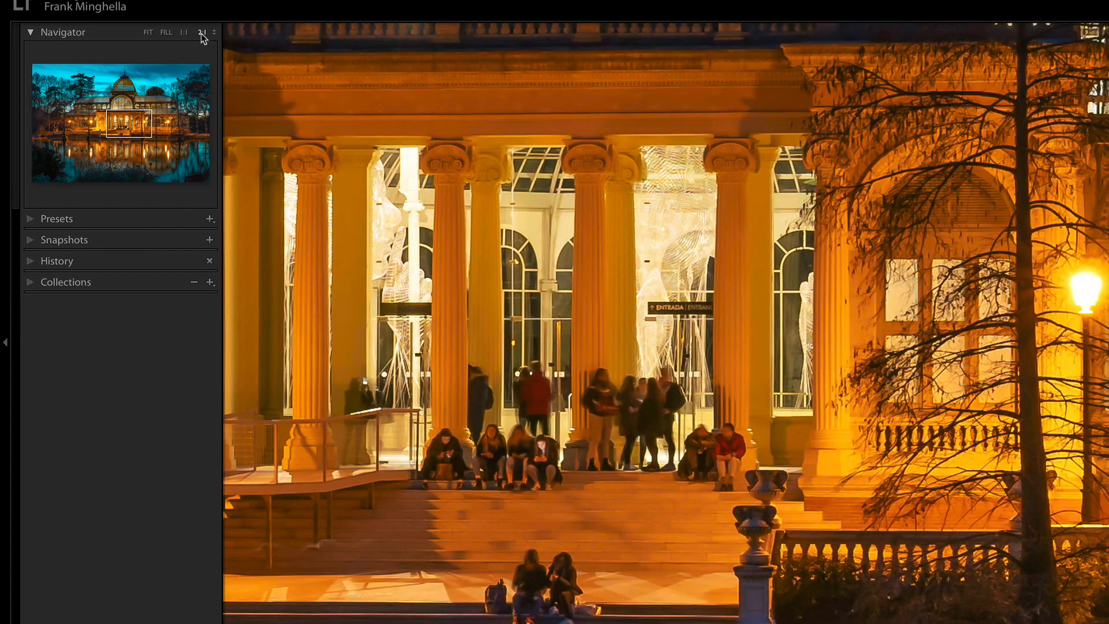
{"action": "left_click", "coordinate": [147, 32]}
Examine the palace entrance and the façade beside it at 4:1 magnification, then fit the whole photo again
{"action": "left_click", "coordinate": [214, 32]}
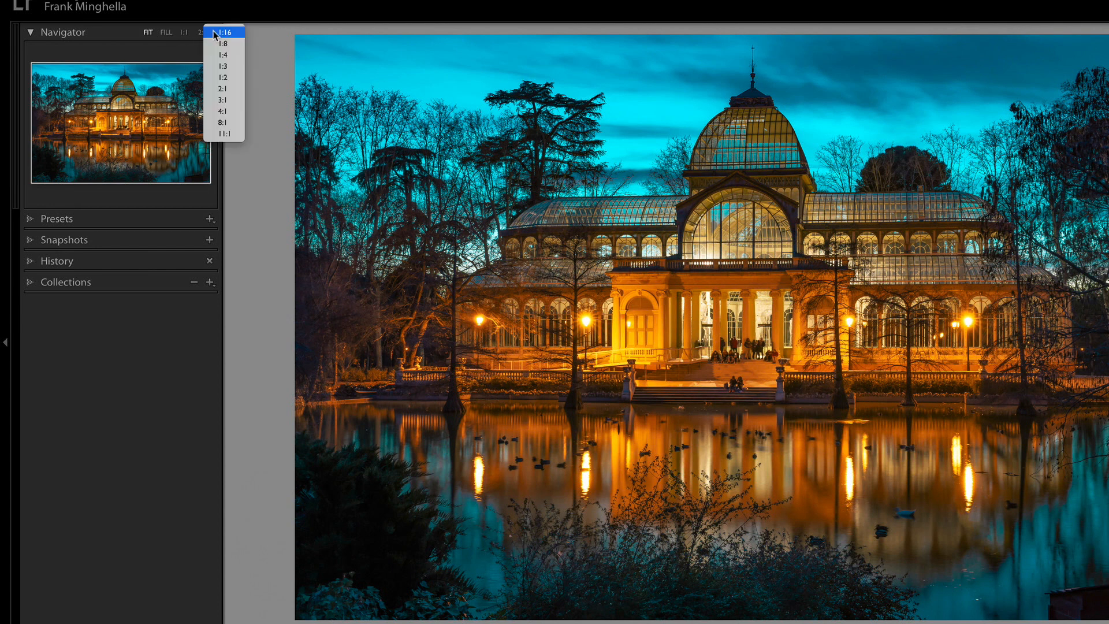
{"action": "left_click", "coordinate": [222, 111]}
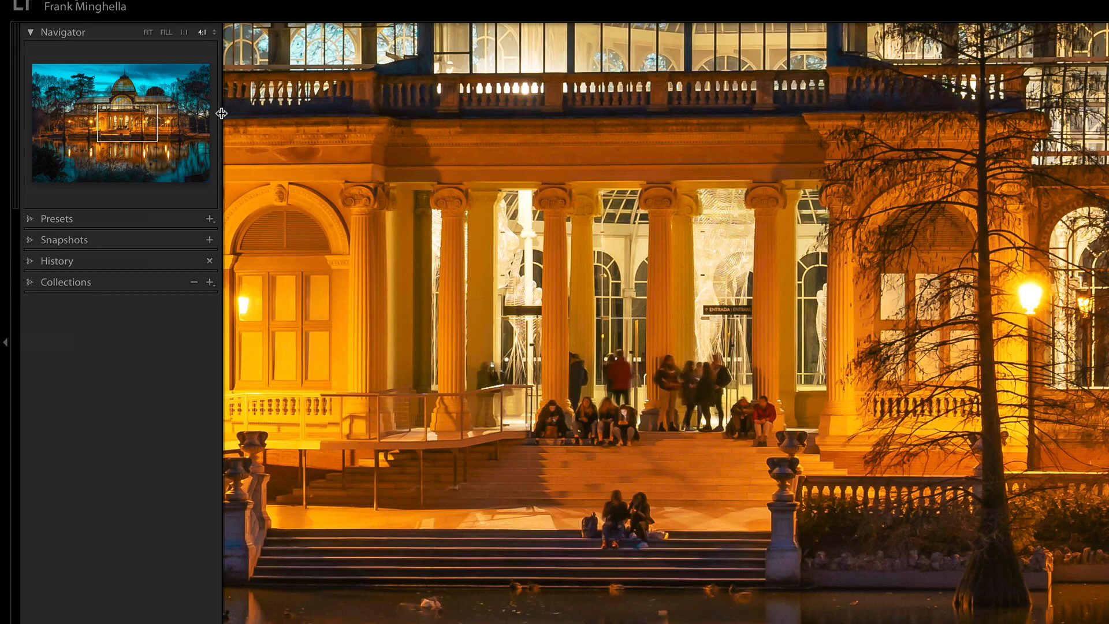
{"action": "left_click_drag", "start_coordinate": [527, 384], "coordinate": [827, 324]}
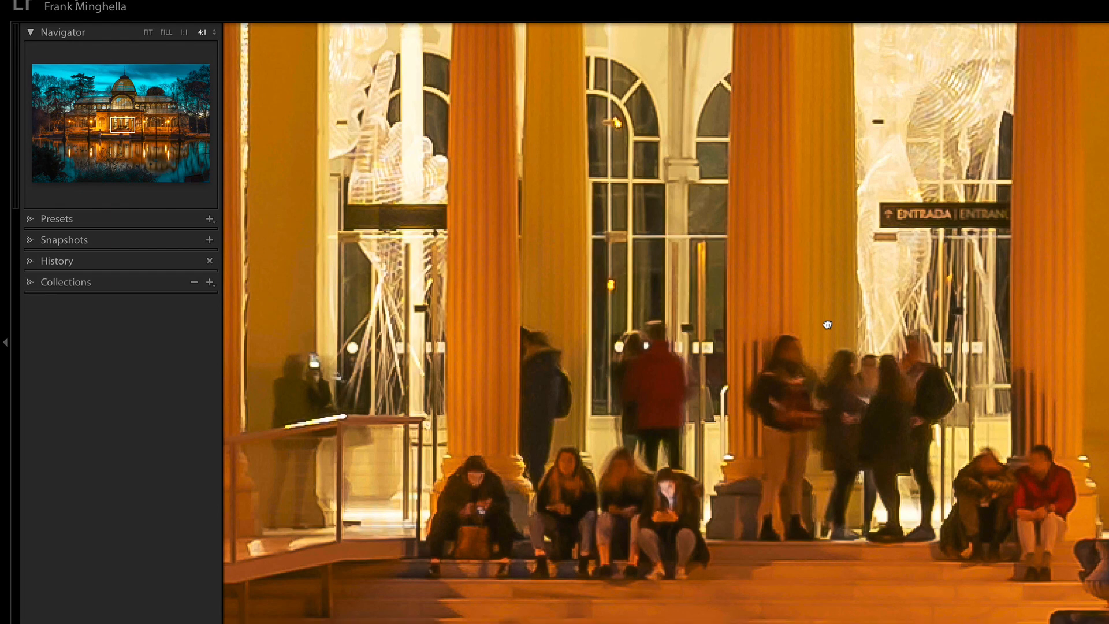
{"action": "left_click_drag", "start_coordinate": [595, 302], "coordinate": [728, 299]}
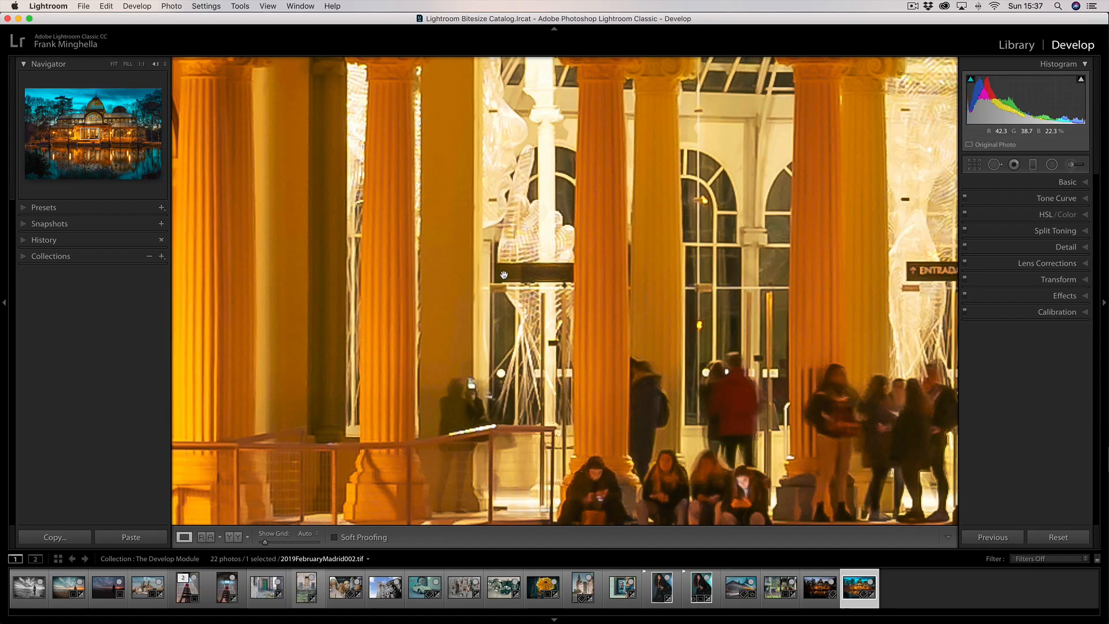
{"action": "left_click_drag", "start_coordinate": [405, 223], "coordinate": [486, 265]}
{"action": "left_click_drag", "start_coordinate": [363, 275], "coordinate": [533, 205]}
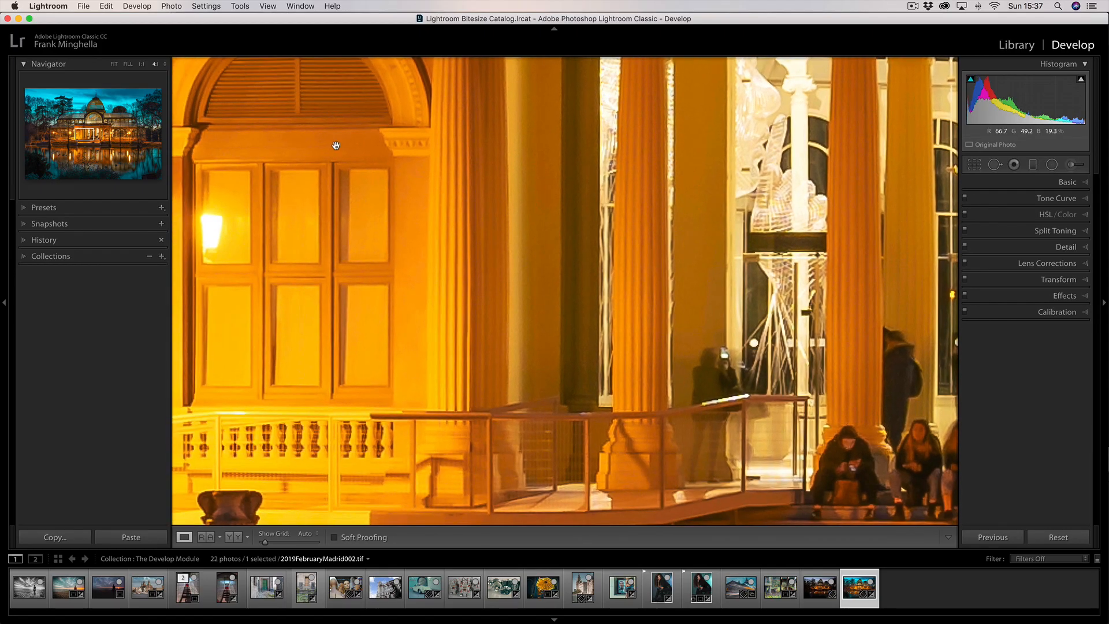
{"action": "left_click", "coordinate": [116, 64]}
Set the custom zoom ratio to 2:1, view the palace façade at it, and return to the whole photo
{"action": "left_click", "coordinate": [165, 64]}
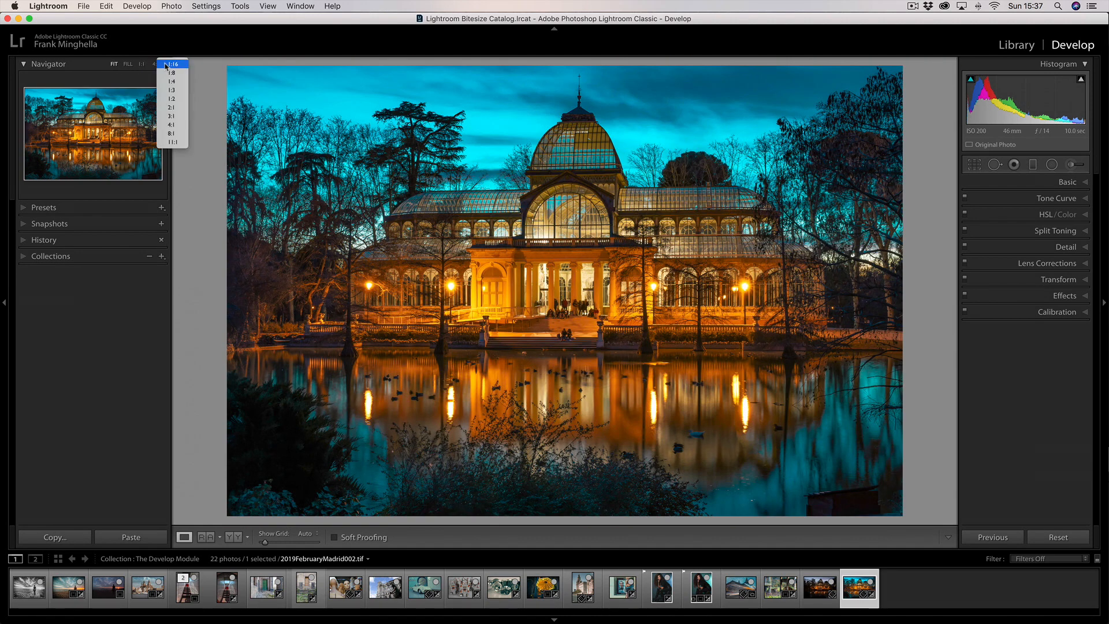
{"action": "left_click", "coordinate": [175, 109]}
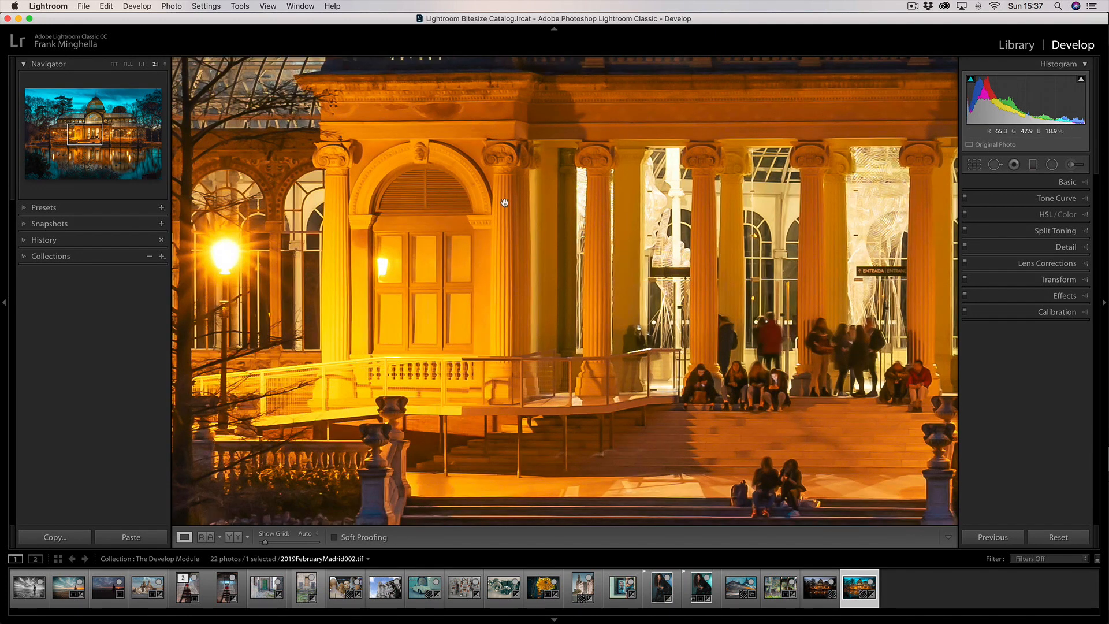
{"action": "left_click", "coordinate": [504, 203]}
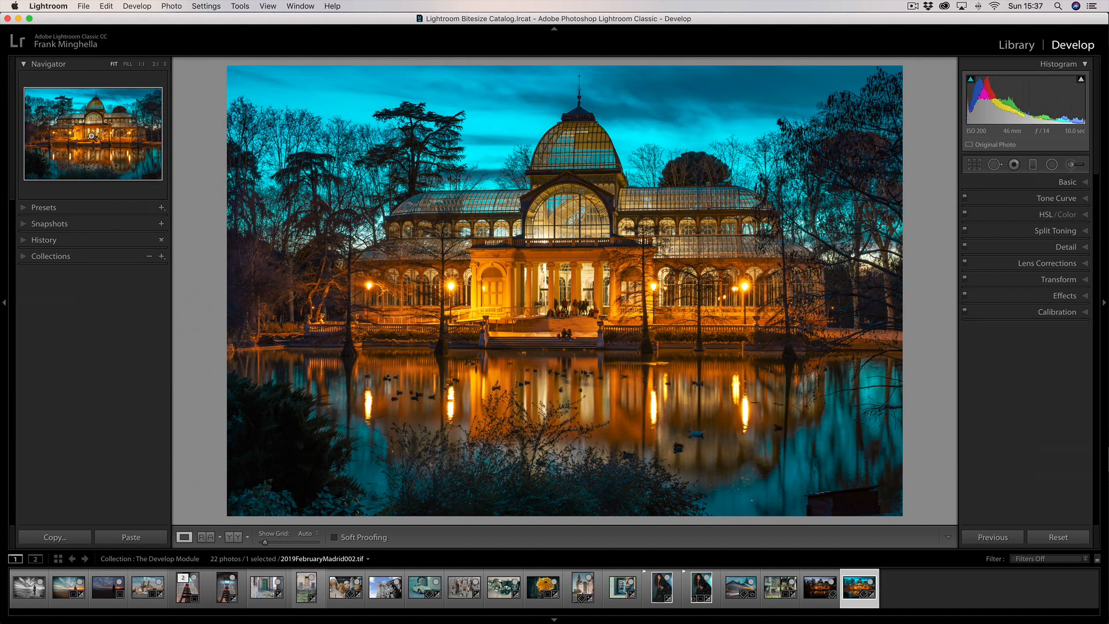
Browse the VSCO Film presets from Fuji Neopan to Kodak Portra, previewing them on the palace photo, and collapse the presets
{"action": "left_click", "coordinate": [24, 209]}
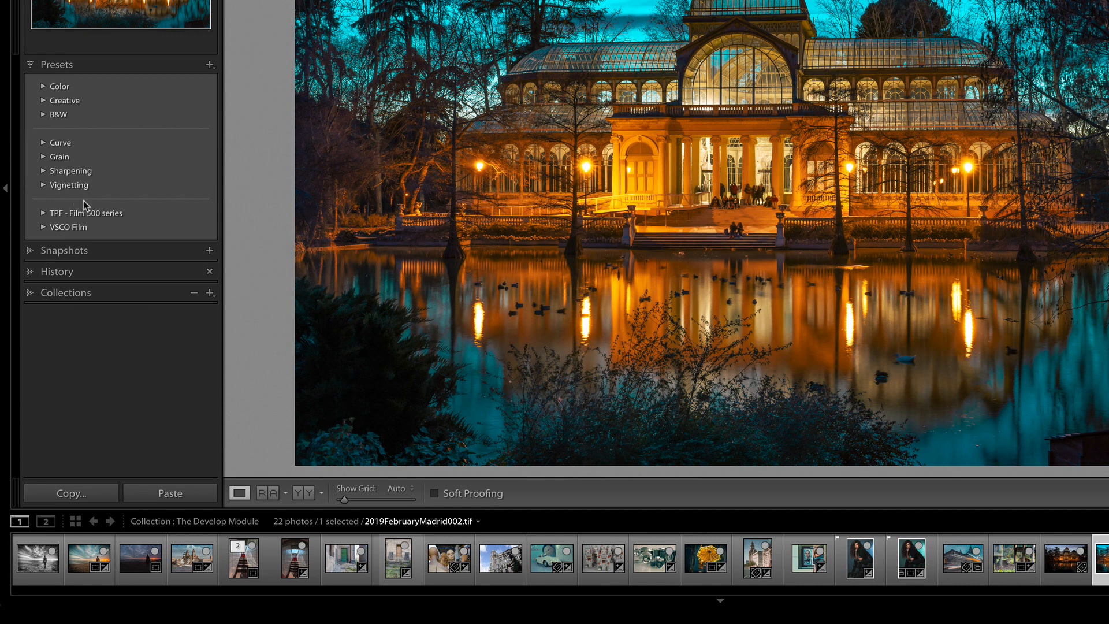
{"action": "left_click", "coordinate": [44, 227]}
{"action": "scroll", "coordinate": [62, 250], "scroll_direction": "down", "scroll_amount": 2}
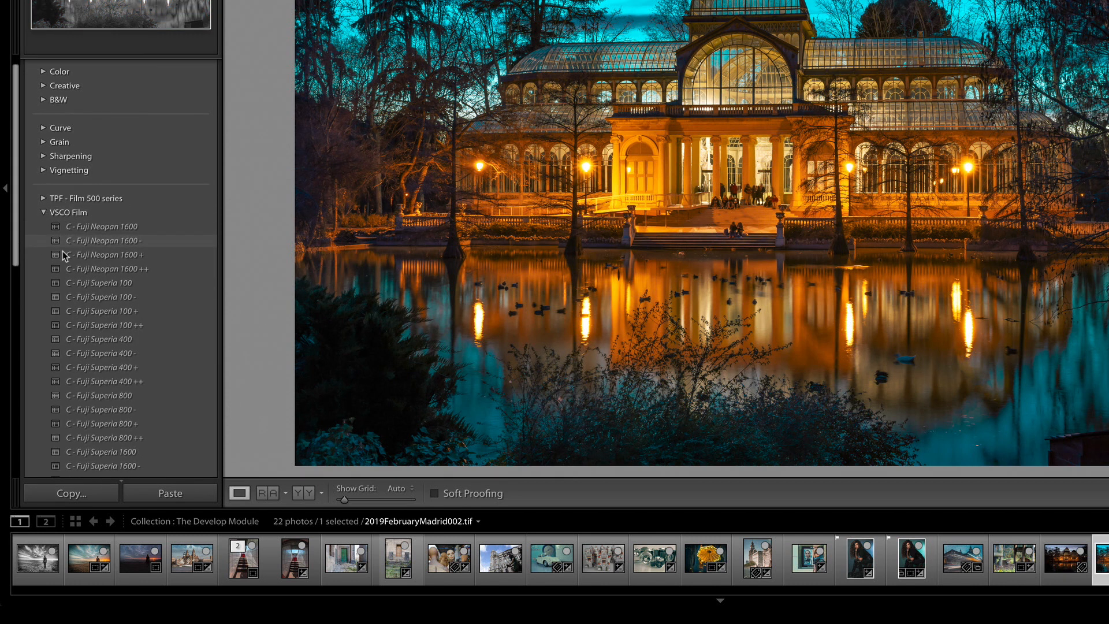
{"action": "scroll", "coordinate": [62, 250], "scroll_direction": "down", "scroll_amount": 5}
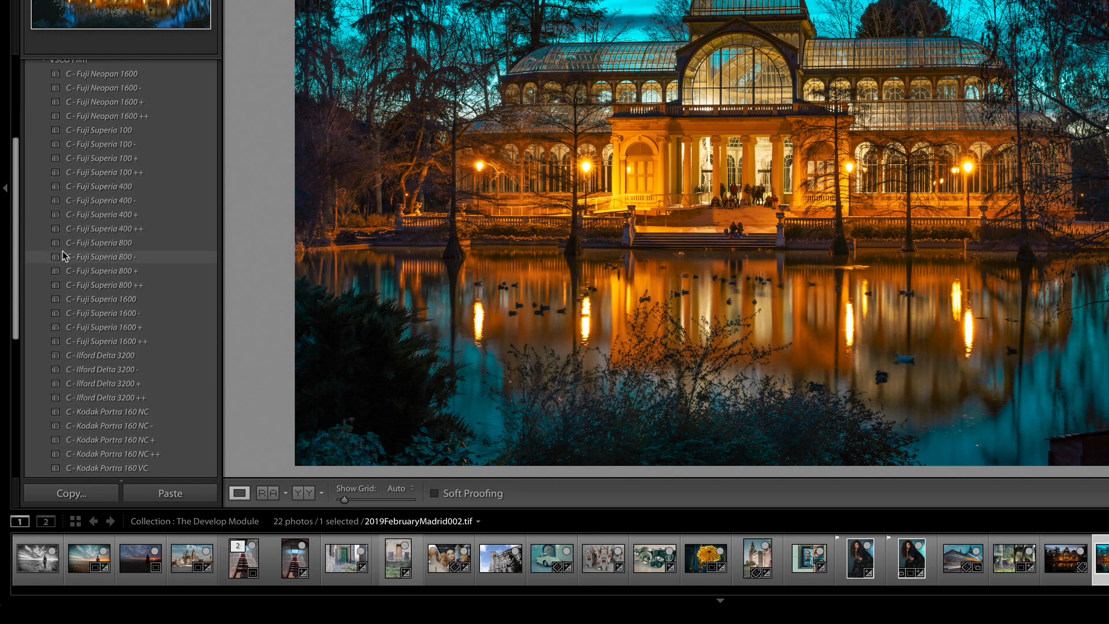
{"action": "scroll", "coordinate": [63, 251], "scroll_direction": "down", "scroll_amount": 4}
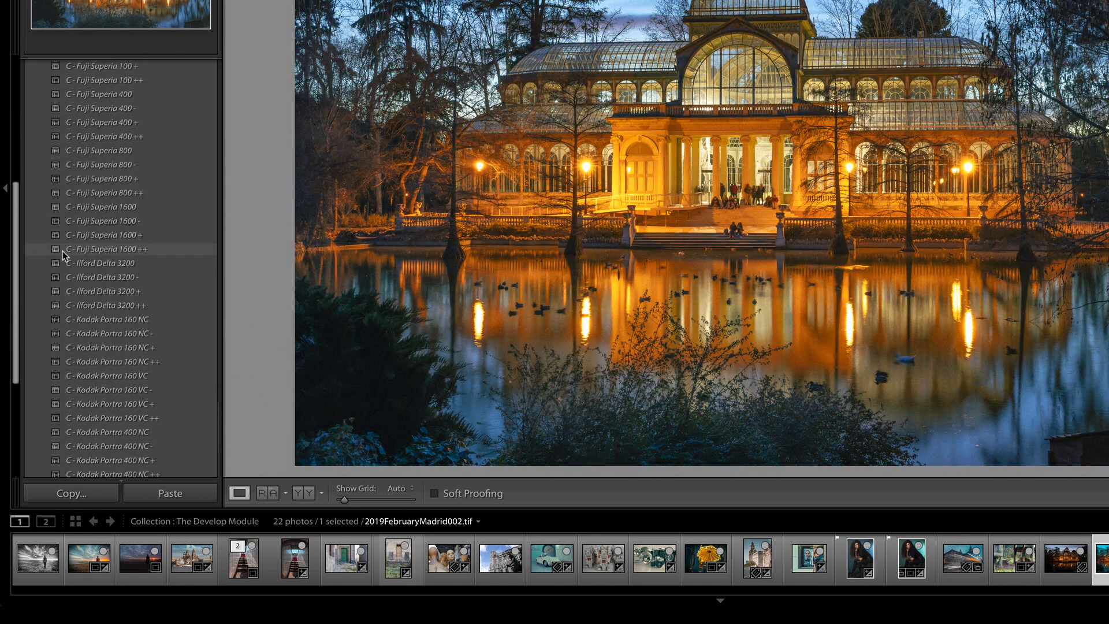
{"action": "scroll", "coordinate": [99, 250], "scroll_direction": "down", "scroll_amount": 3}
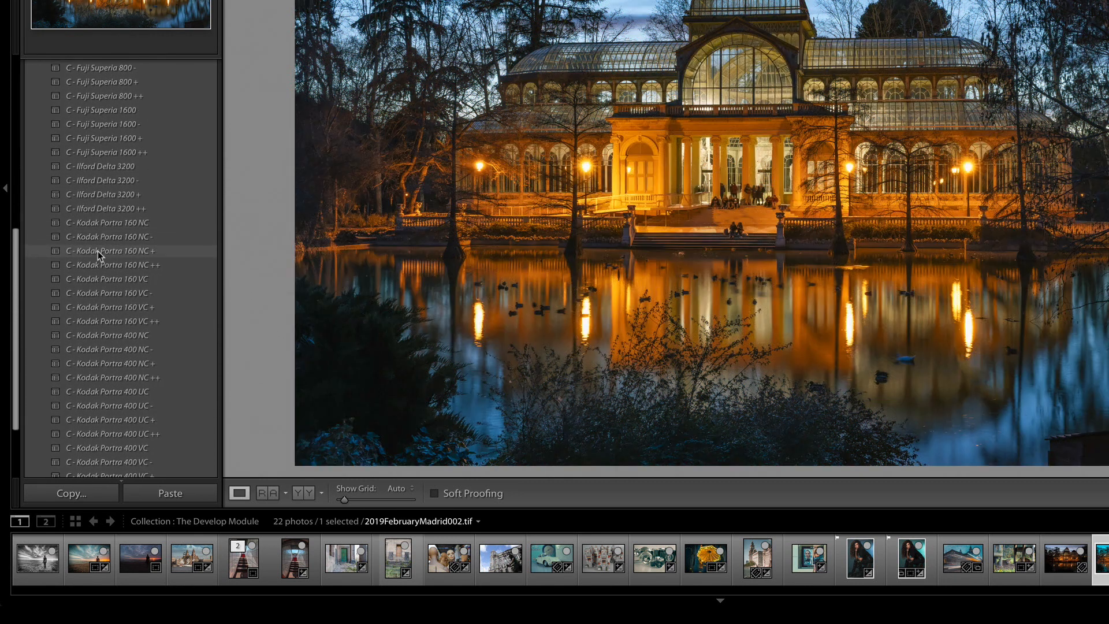
{"action": "scroll", "coordinate": [99, 250], "scroll_direction": "down", "scroll_amount": 2}
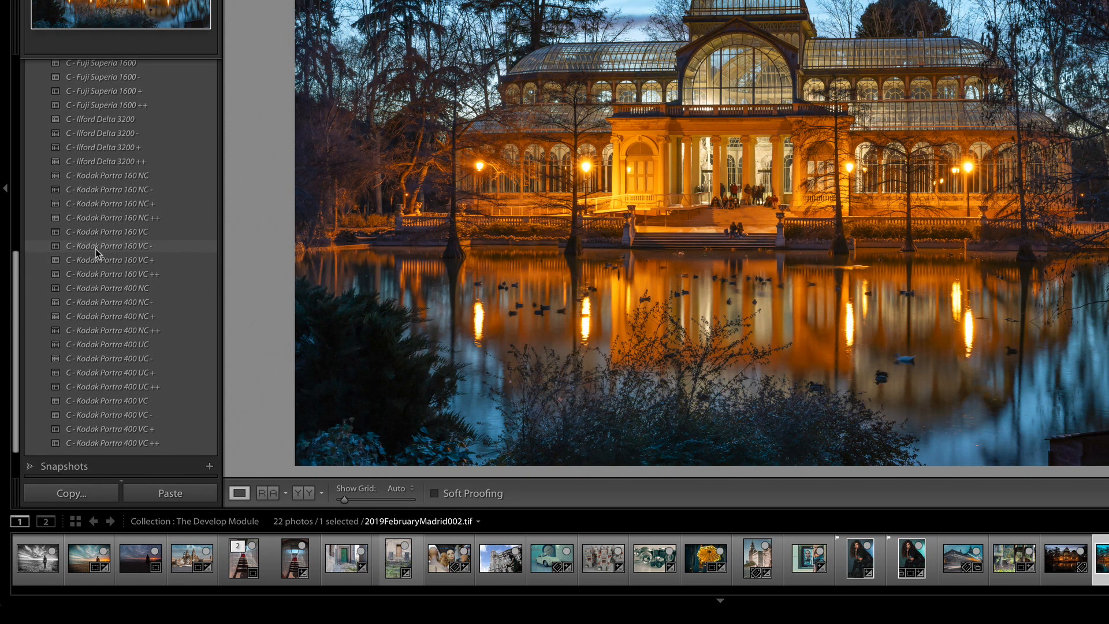
{"action": "scroll", "coordinate": [95, 249], "scroll_direction": "up", "scroll_amount": 3}
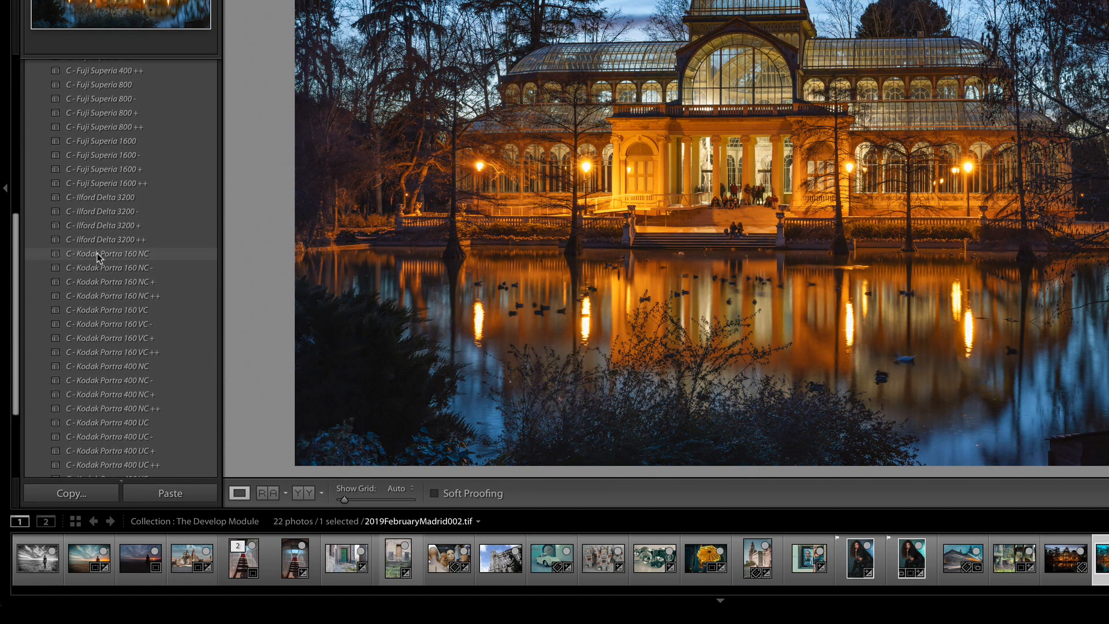
{"action": "scroll", "coordinate": [97, 254], "scroll_direction": "up", "scroll_amount": 9}
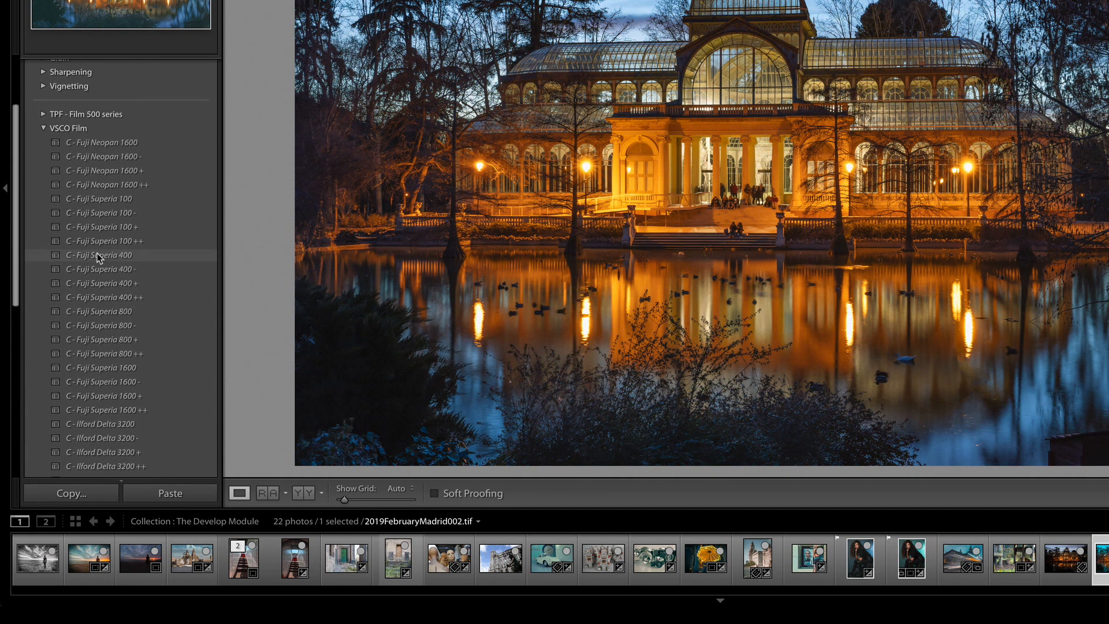
{"action": "scroll", "coordinate": [97, 253], "scroll_direction": "up", "scroll_amount": 4}
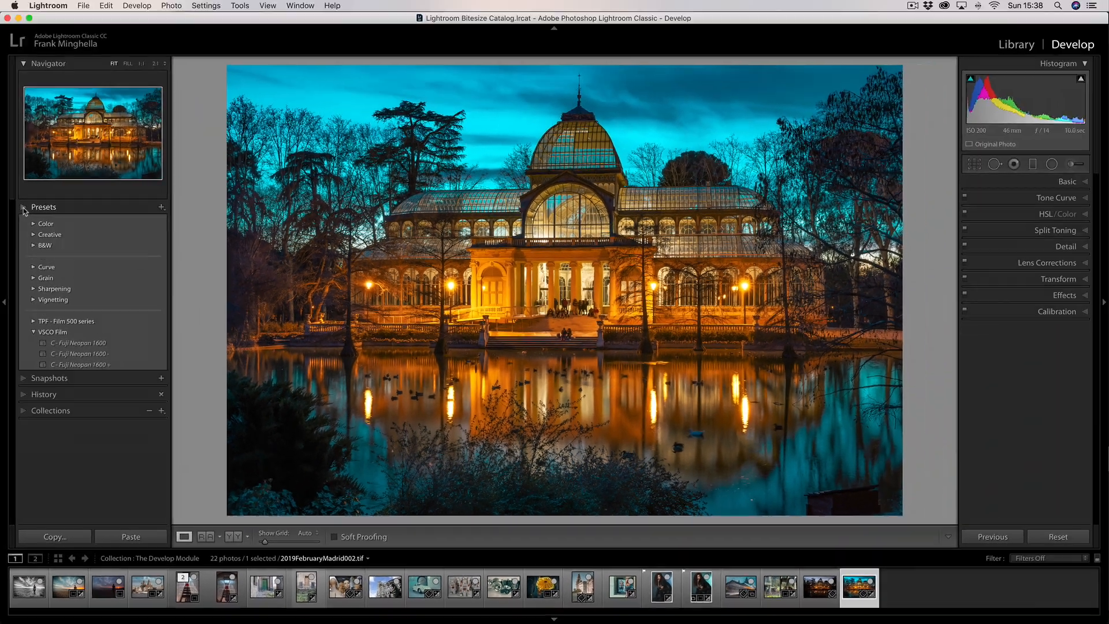
{"action": "left_click", "coordinate": [30, 67]}
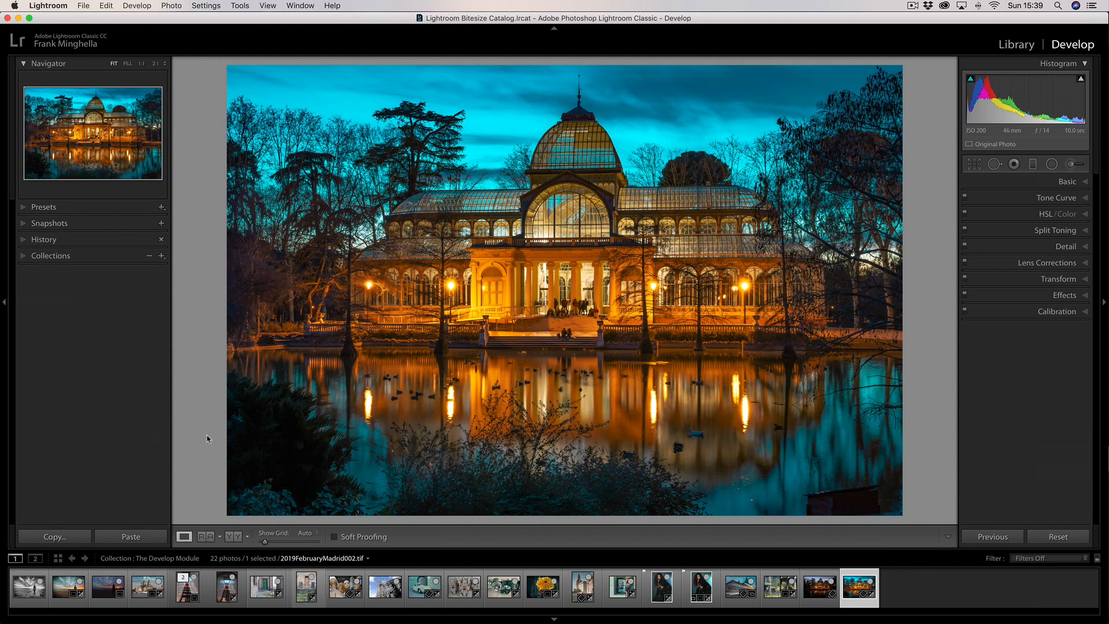
Select the first portrait of the seated curly-haired woman and apply its "LR BW Coversion" snapshot
{"action": "left_click", "coordinate": [658, 589]}
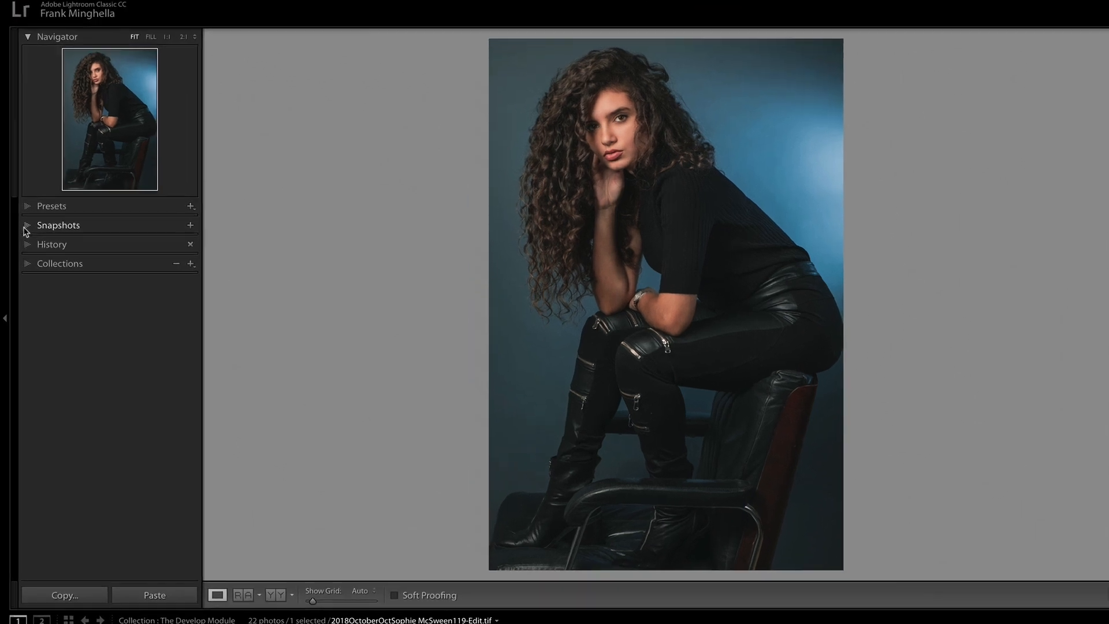
{"action": "left_click", "coordinate": [22, 223]}
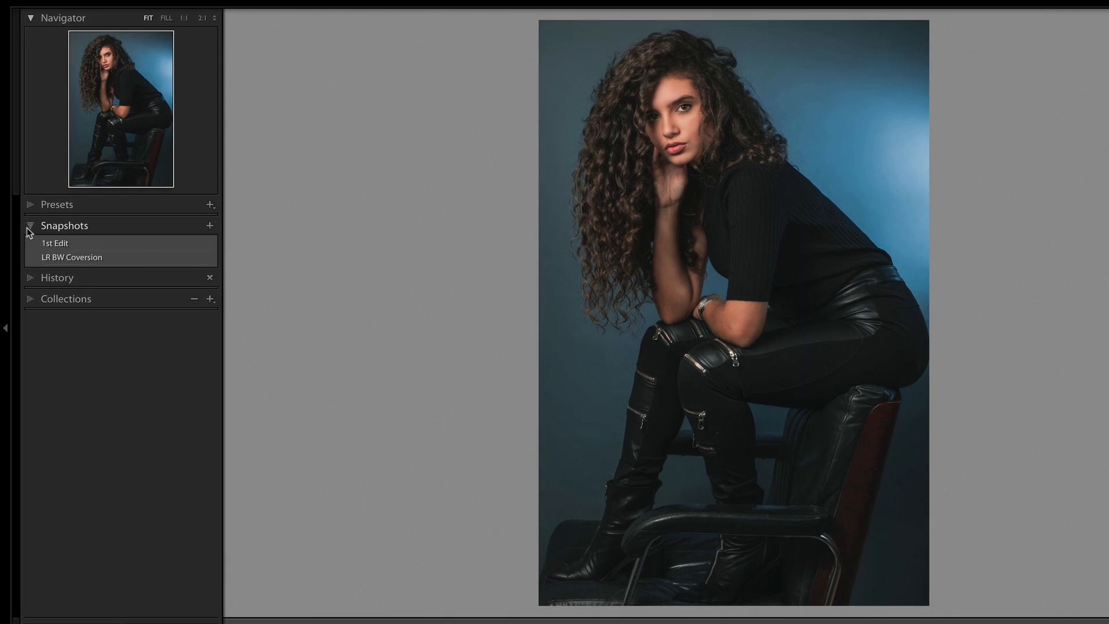
{"action": "left_click", "coordinate": [30, 230]}
{"action": "left_click", "coordinate": [29, 228]}
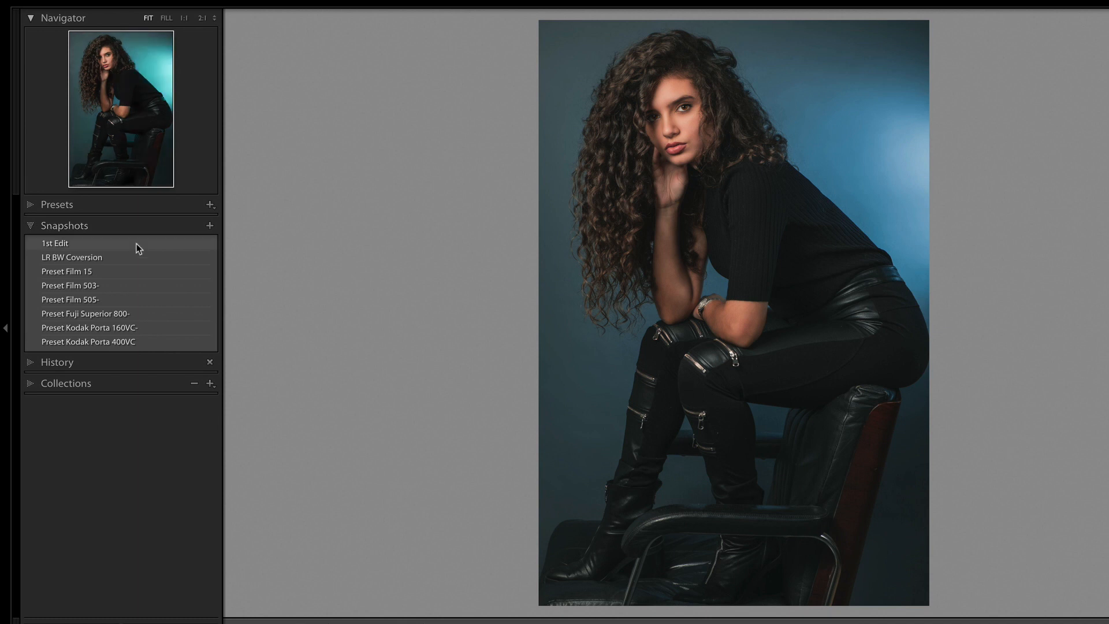
{"action": "left_click", "coordinate": [126, 259]}
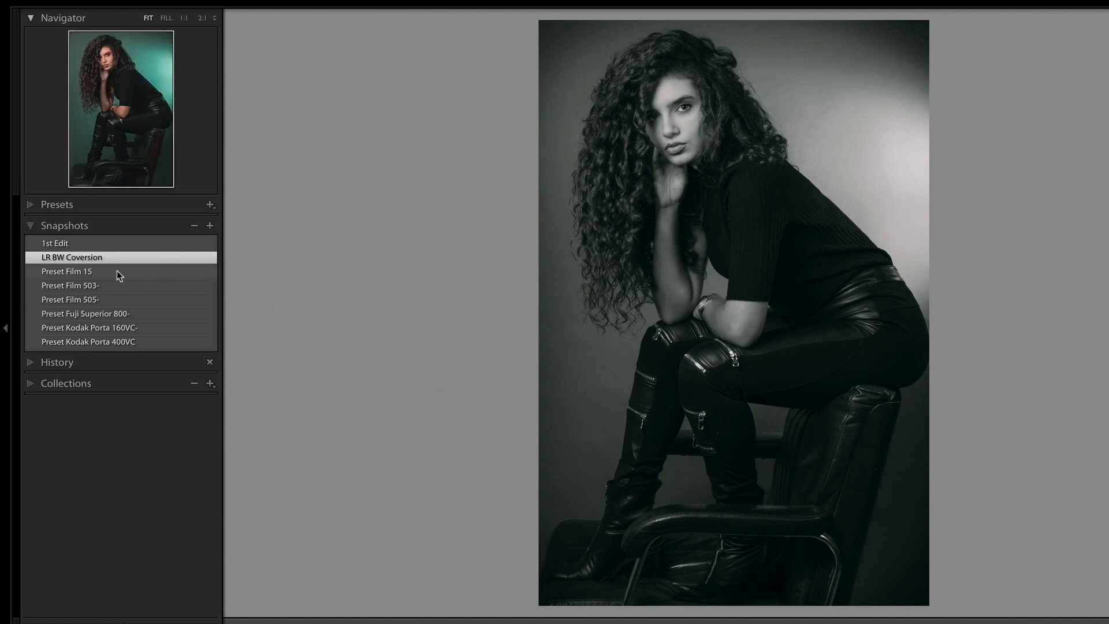
Apply the portrait's Film, Fuji Superior and Kodak Porta snapshots one after another, and return to the "1st Edit" snapshot
{"action": "left_click", "coordinate": [117, 272]}
{"action": "left_click", "coordinate": [116, 286]}
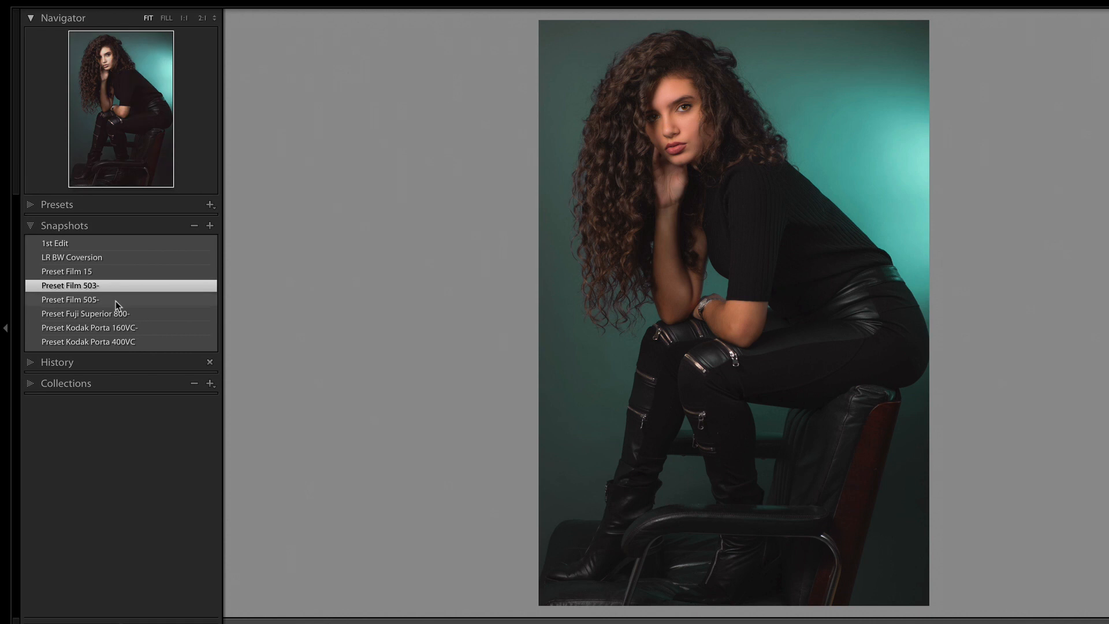
{"action": "left_click", "coordinate": [116, 300]}
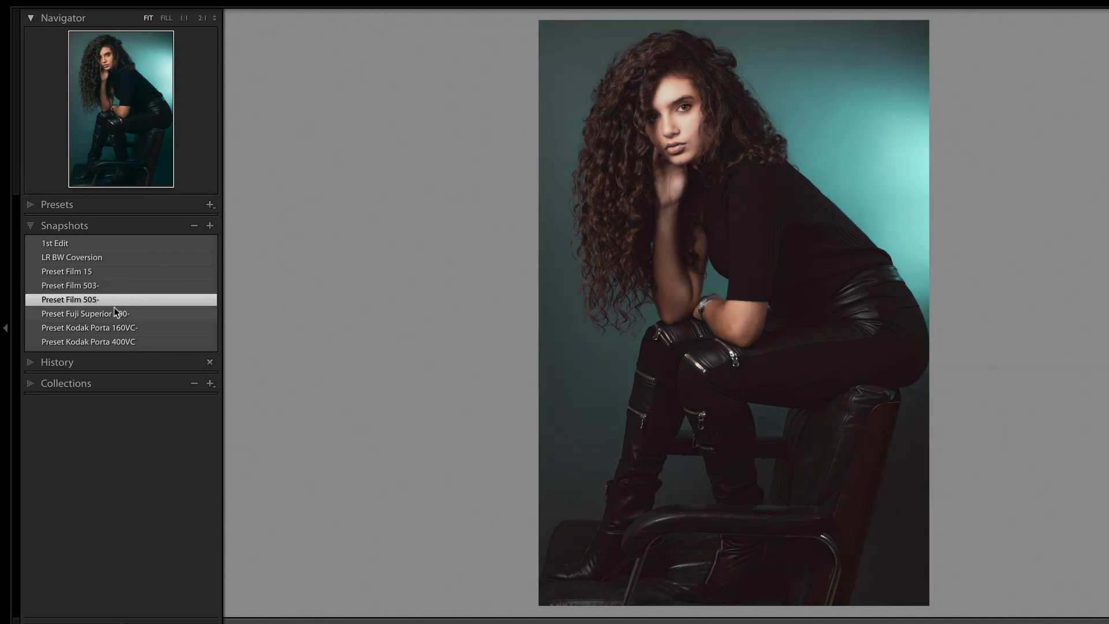
{"action": "left_click", "coordinate": [114, 313]}
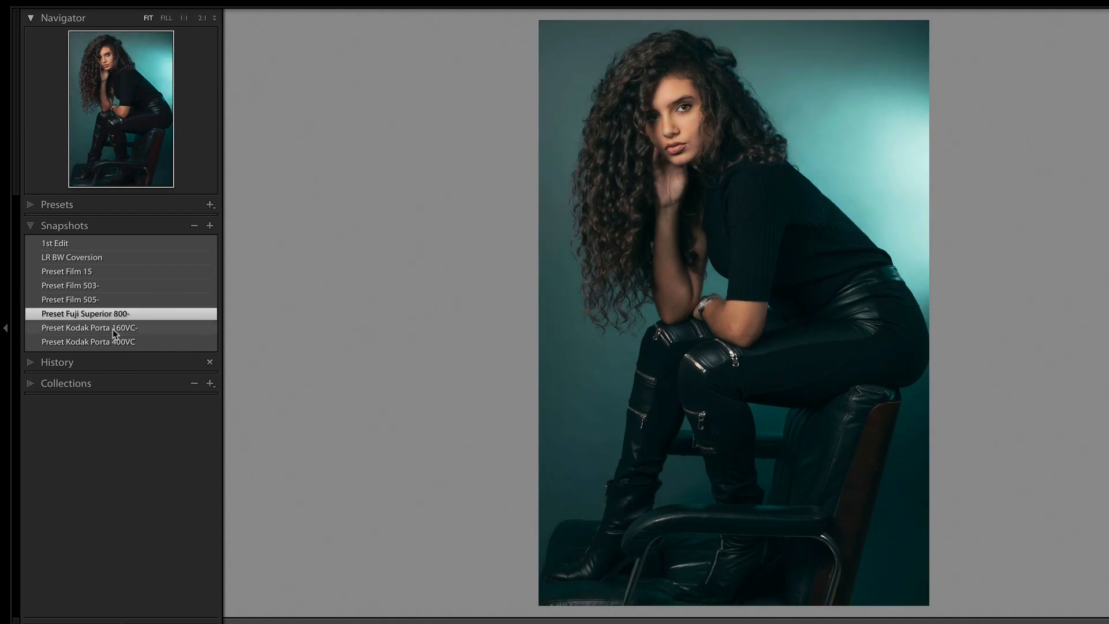
{"action": "left_click", "coordinate": [113, 329]}
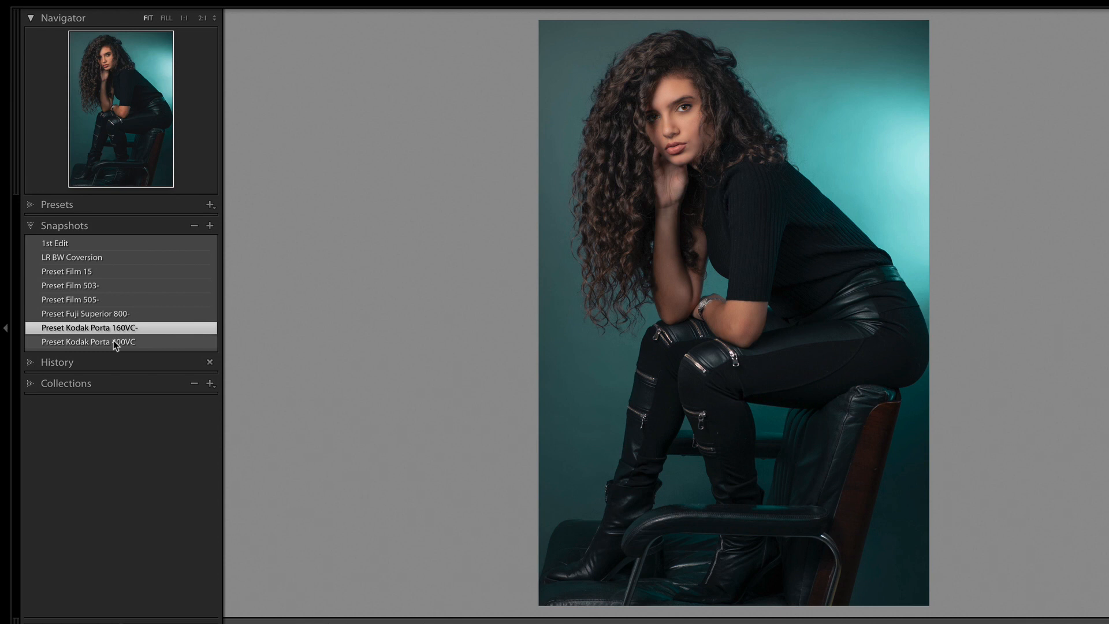
{"action": "left_click", "coordinate": [113, 341]}
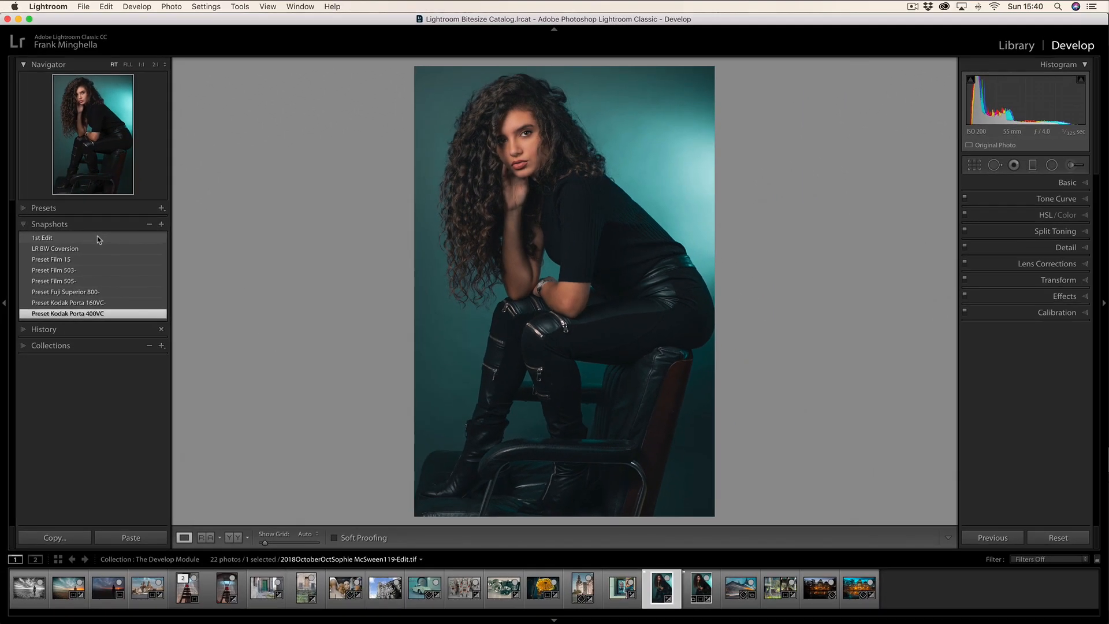
{"action": "left_click", "coordinate": [128, 245]}
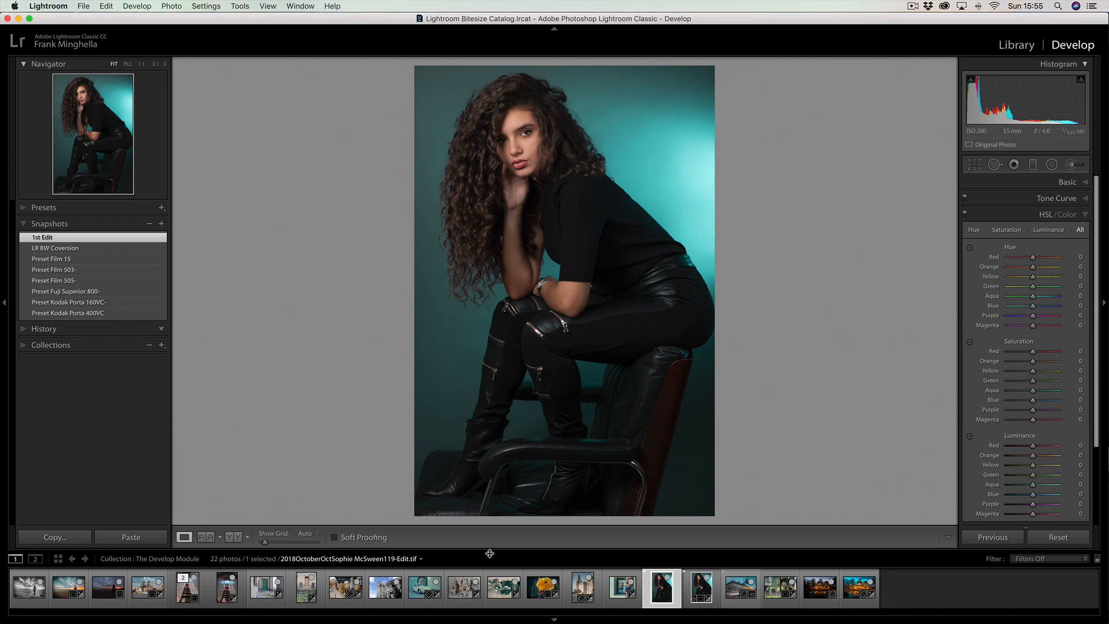
Select the photo of the lit golden canopy, look through its edit history and revert the photo to the Import state
{"action": "left_click", "coordinate": [543, 586]}
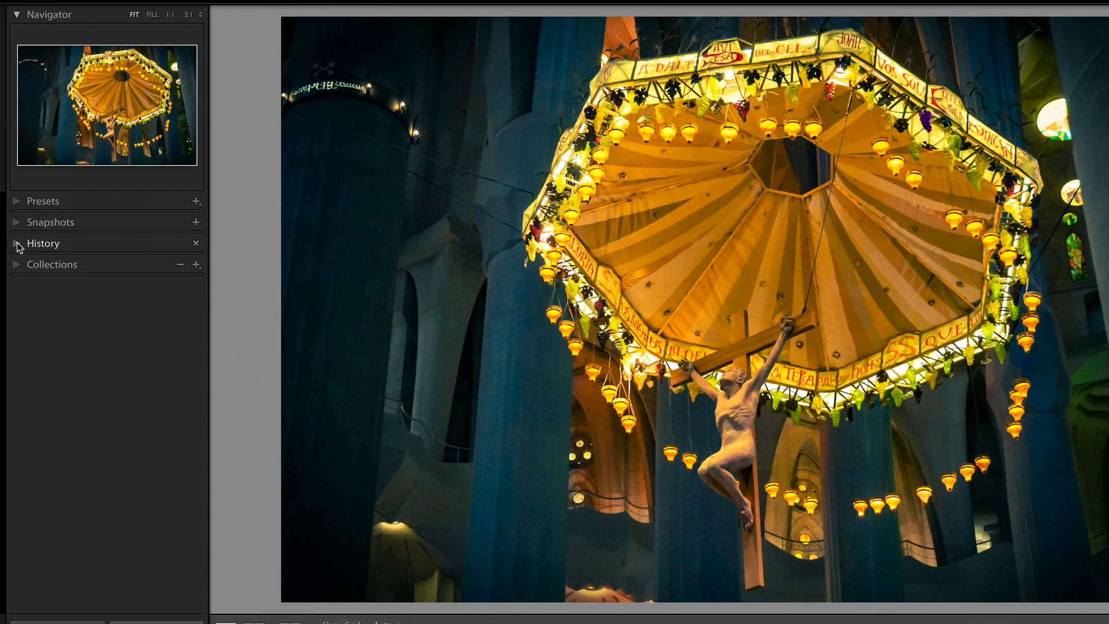
{"action": "left_click", "coordinate": [17, 244]}
{"action": "scroll", "coordinate": [105, 282], "scroll_direction": "down", "scroll_amount": 1}
{"action": "scroll", "coordinate": [104, 278], "scroll_direction": "down", "scroll_amount": 8}
{"action": "scroll", "coordinate": [103, 275], "scroll_direction": "down", "scroll_amount": 7}
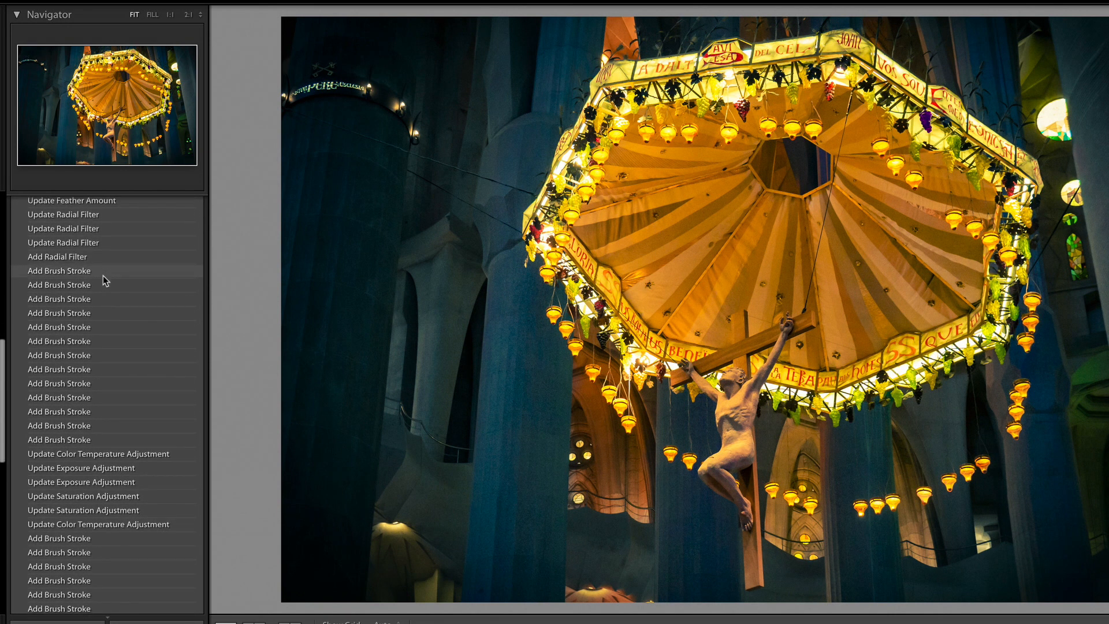
{"action": "scroll", "coordinate": [103, 276], "scroll_direction": "up", "scroll_amount": 3}
{"action": "scroll", "coordinate": [103, 276], "scroll_direction": "down", "scroll_amount": 2}
{"action": "scroll", "coordinate": [103, 281], "scroll_direction": "down", "scroll_amount": 8}
{"action": "scroll", "coordinate": [105, 281], "scroll_direction": "down", "scroll_amount": 8}
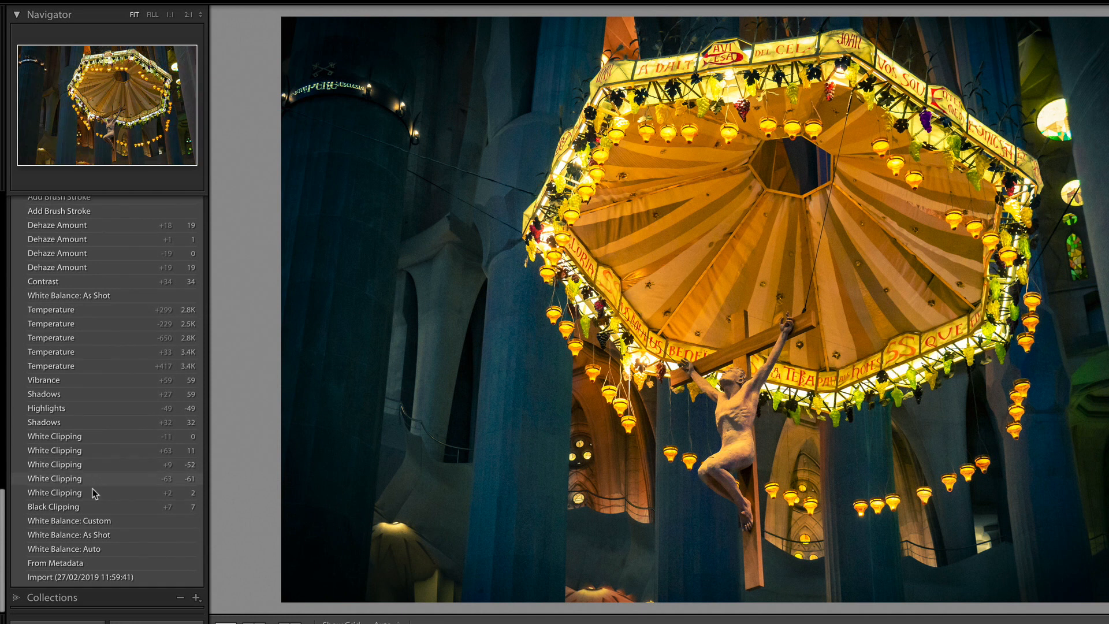
{"action": "left_click", "coordinate": [84, 577]}
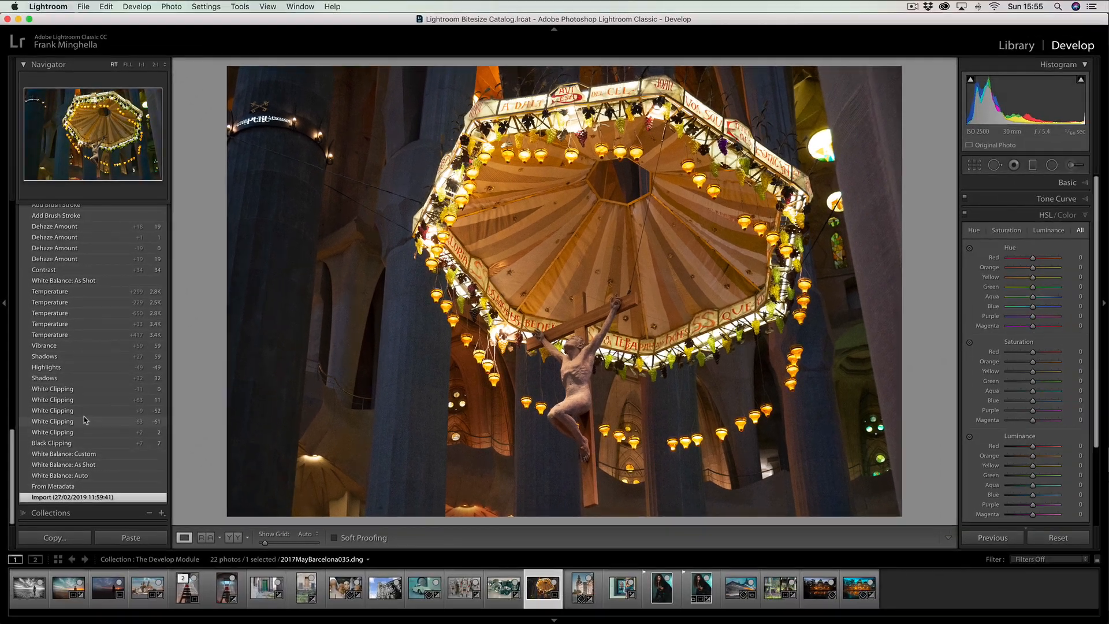
Restore the canopy photo to its latest history state, Post-Crop Vignette Midpoint, and collapse the history
{"action": "scroll", "coordinate": [89, 482], "scroll_direction": "up", "scroll_amount": 2}
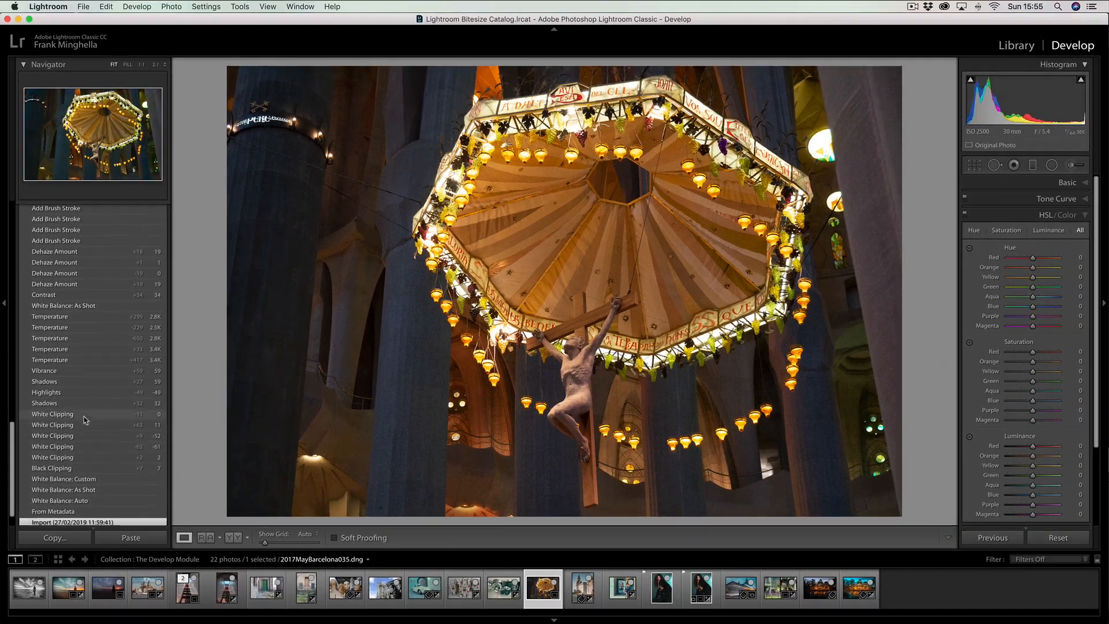
{"action": "scroll", "coordinate": [81, 424], "scroll_direction": "up", "scroll_amount": 6}
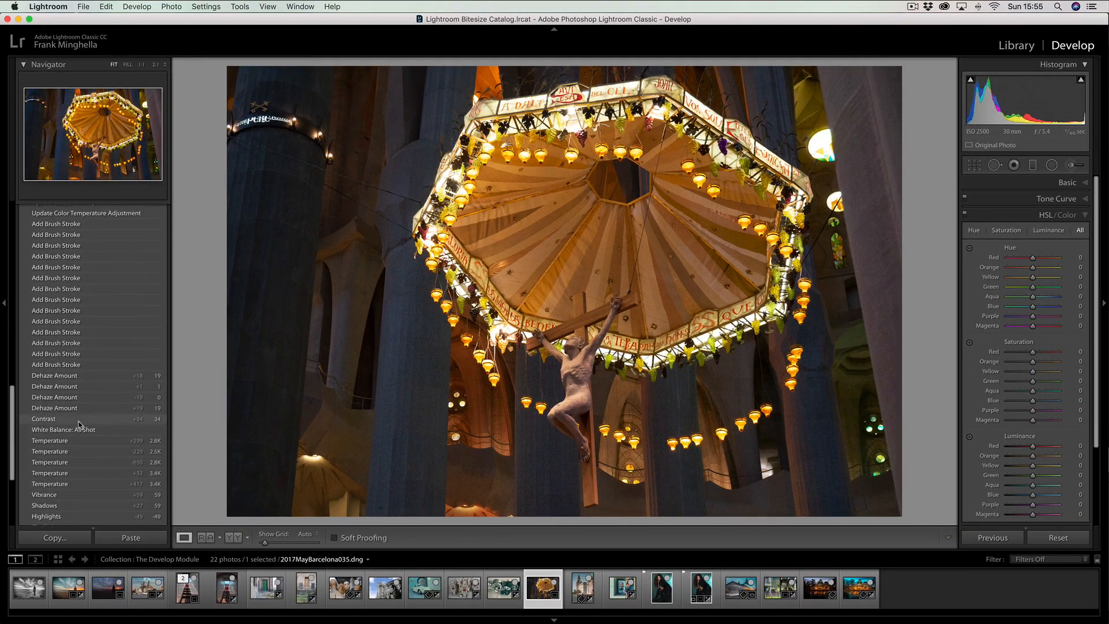
{"action": "scroll", "coordinate": [79, 426], "scroll_direction": "up", "scroll_amount": 15}
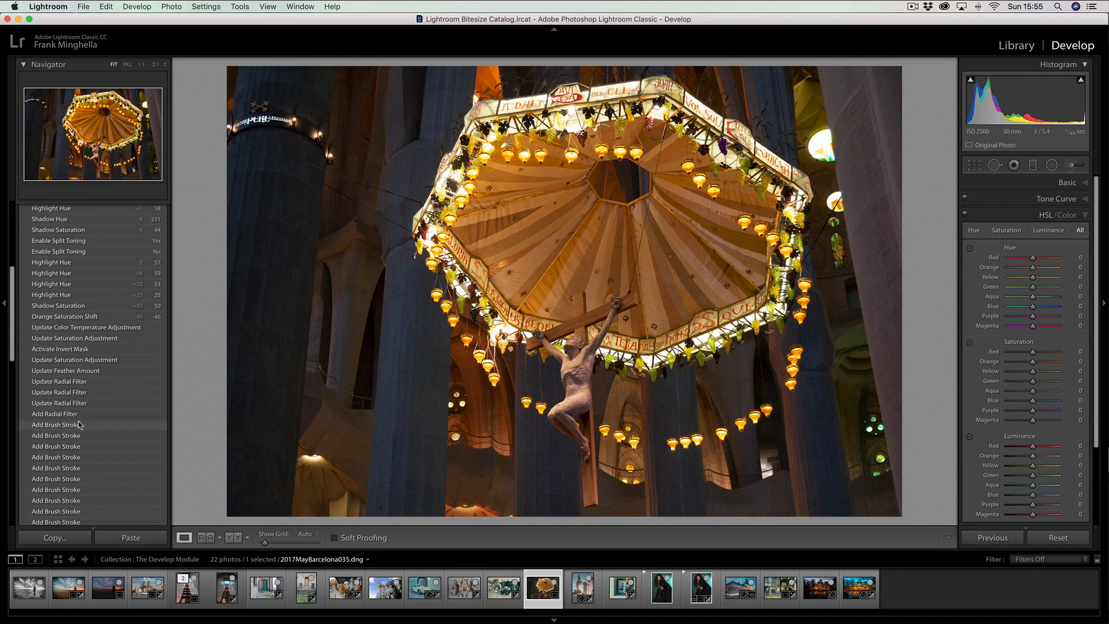
{"action": "scroll", "coordinate": [81, 425], "scroll_direction": "up", "scroll_amount": 5}
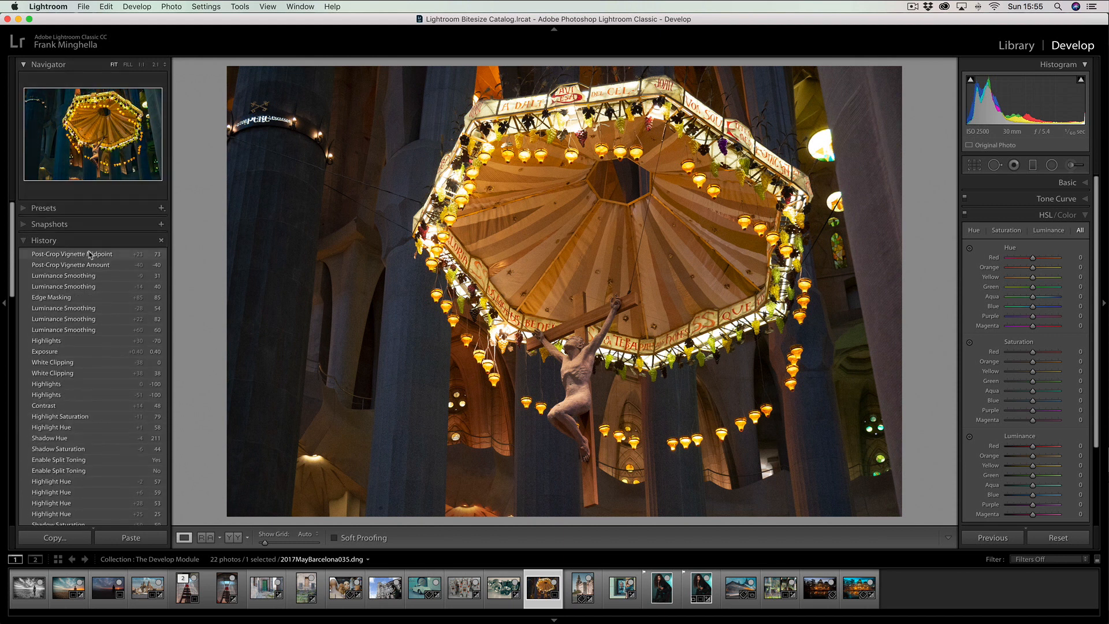
{"action": "left_click", "coordinate": [91, 255]}
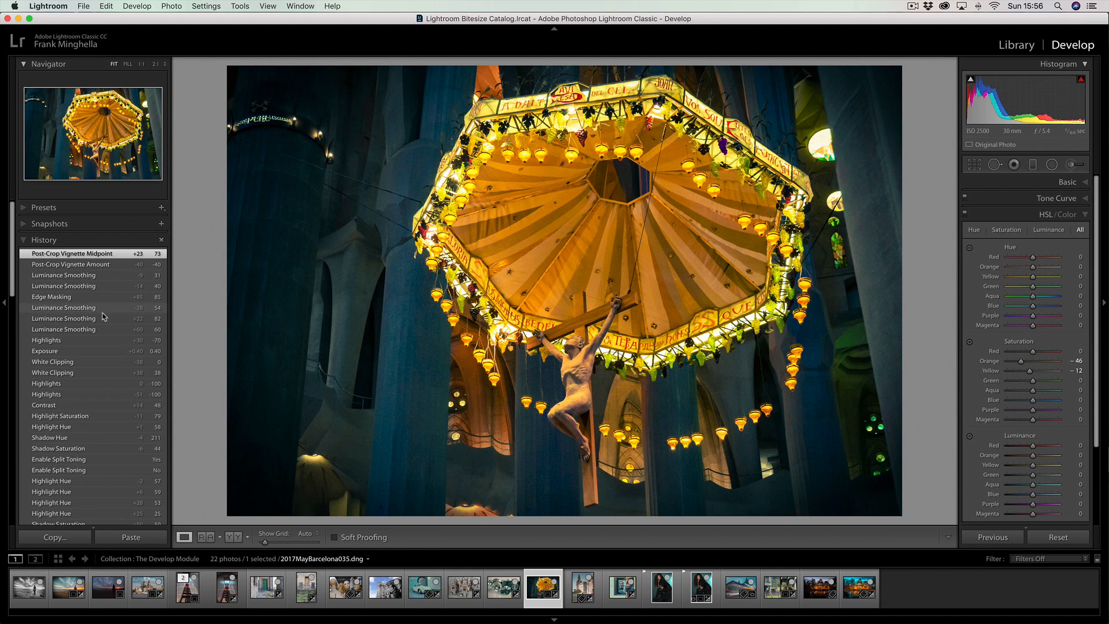
{"action": "left_click", "coordinate": [26, 244]}
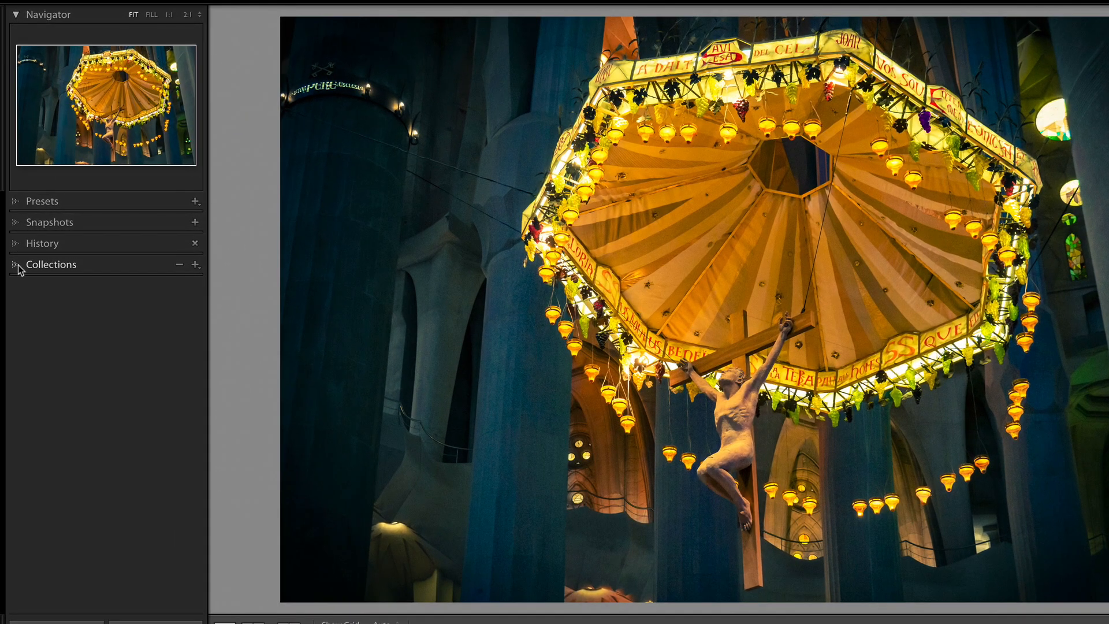
Expand the collections and view the newsprint portrait and the second green-jacket portrait in their respective collections
{"action": "left_click", "coordinate": [24, 257]}
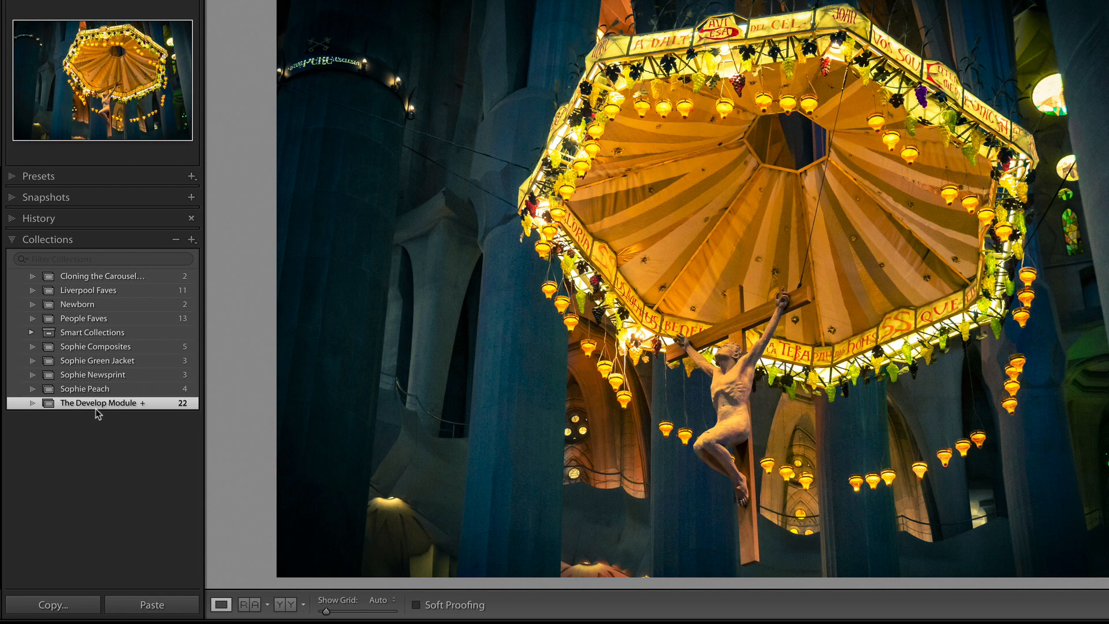
{"action": "left_click", "coordinate": [102, 377]}
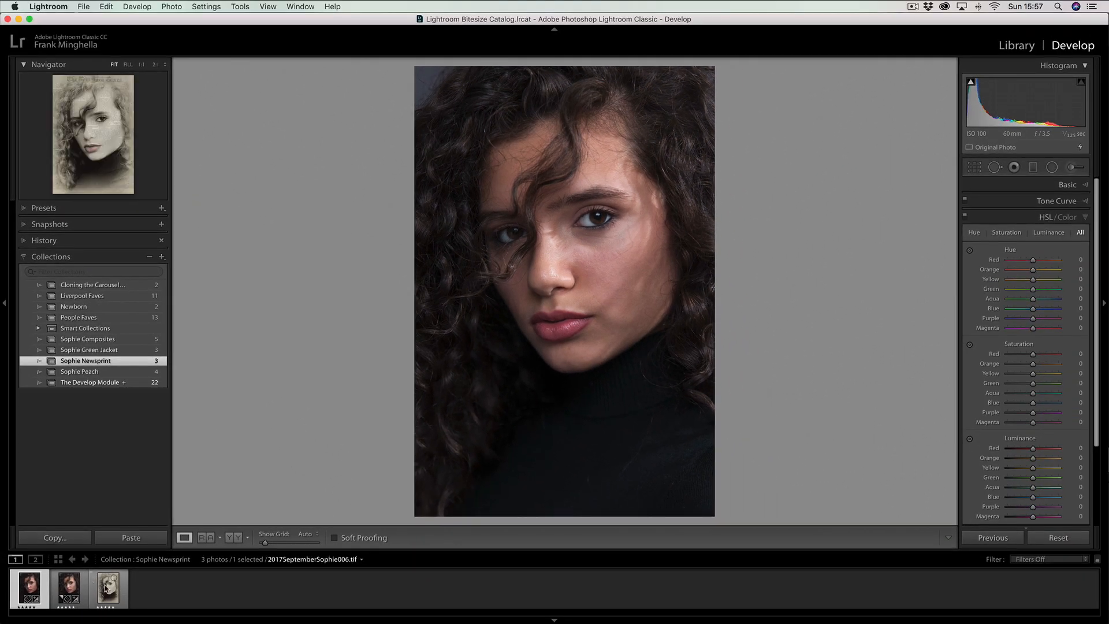
{"action": "left_click", "coordinate": [106, 588]}
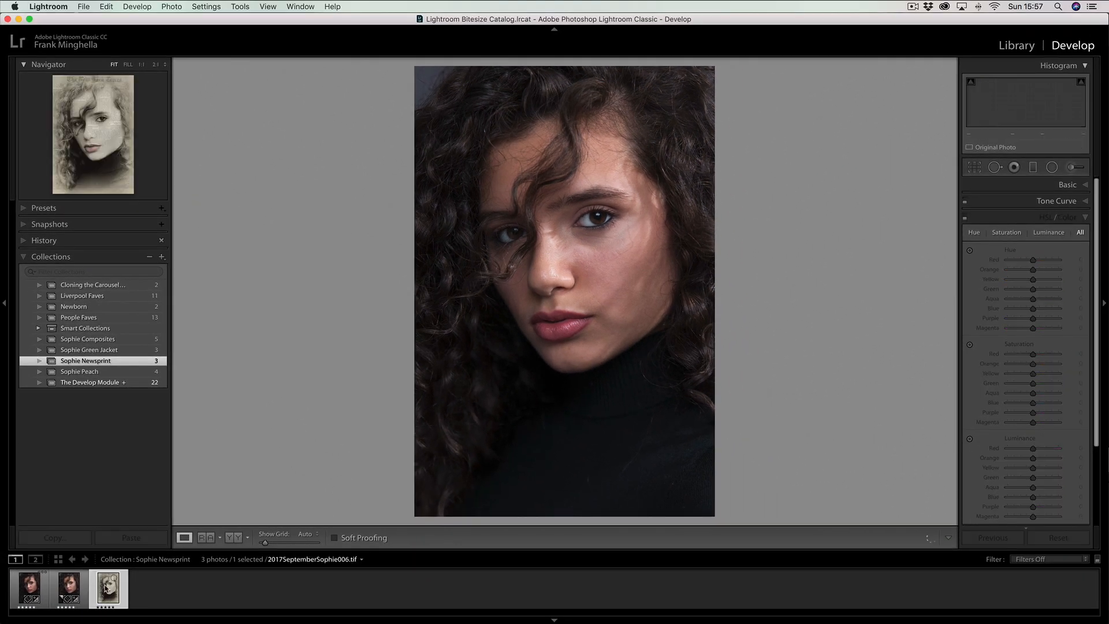
{"action": "left_click", "coordinate": [104, 350]}
{"action": "left_click", "coordinate": [69, 588]}
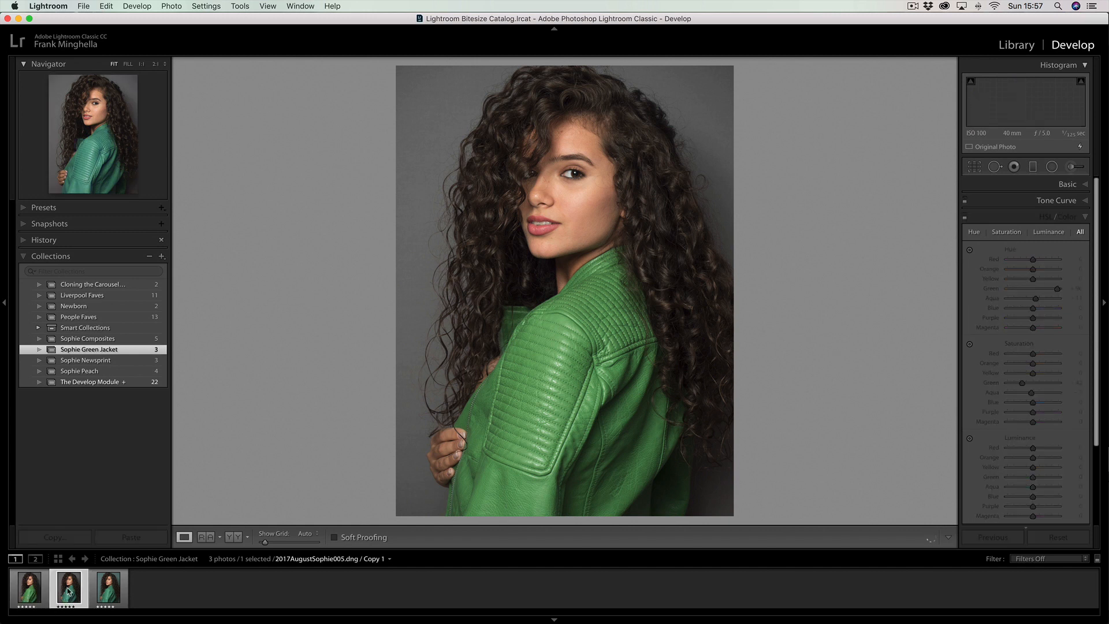
View the yellow-background portrait in the People Faves collection and return to The Develop Module collection
{"action": "left_click", "coordinate": [82, 317]}
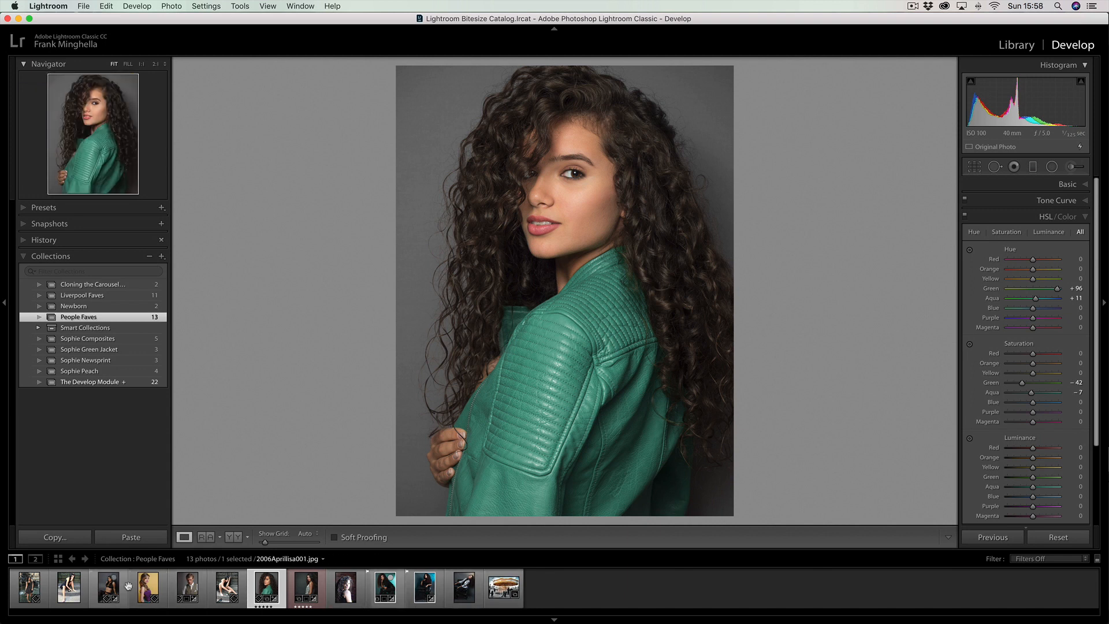
{"action": "left_click", "coordinate": [148, 587]}
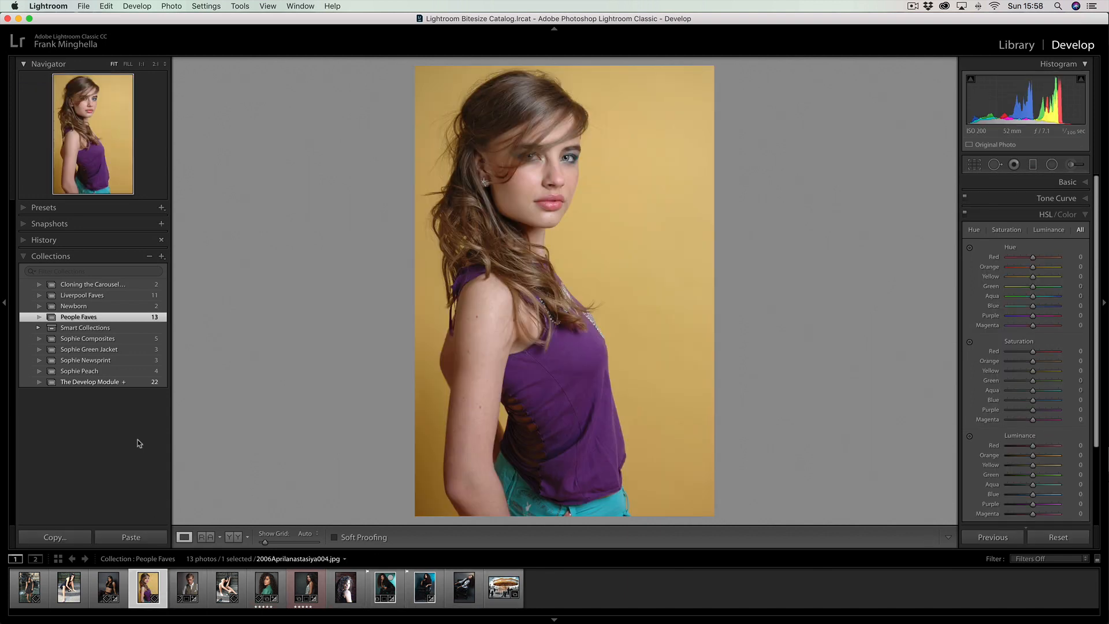
{"action": "left_click", "coordinate": [96, 382]}
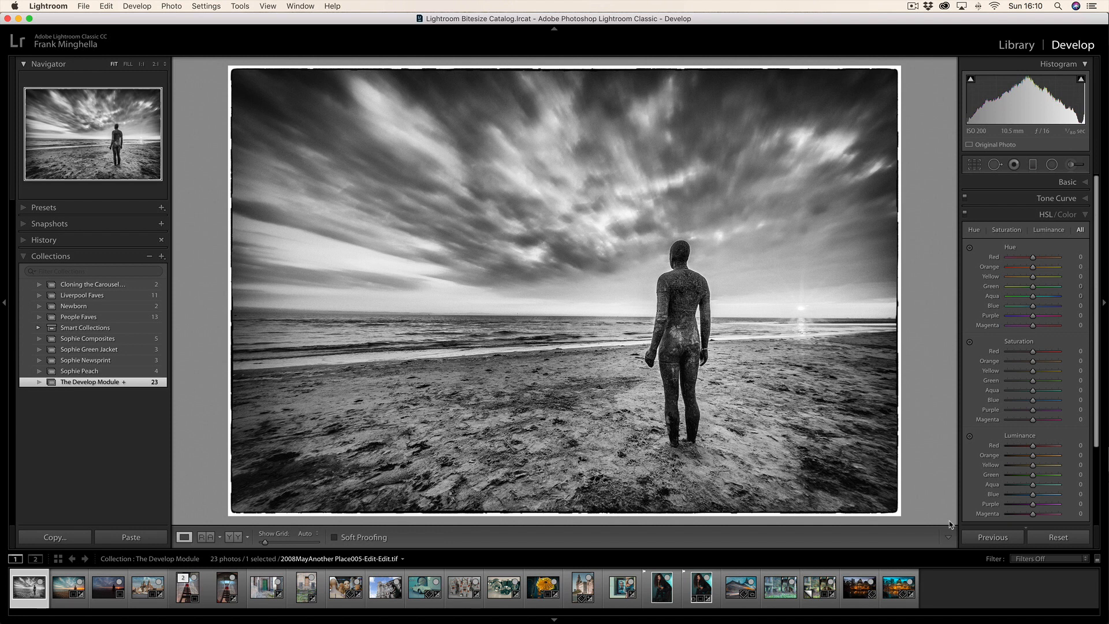
Collapse the HSL/Color adjustments, select the photo of the two lions and expand its Basic adjustments
{"action": "left_click", "coordinate": [1085, 217]}
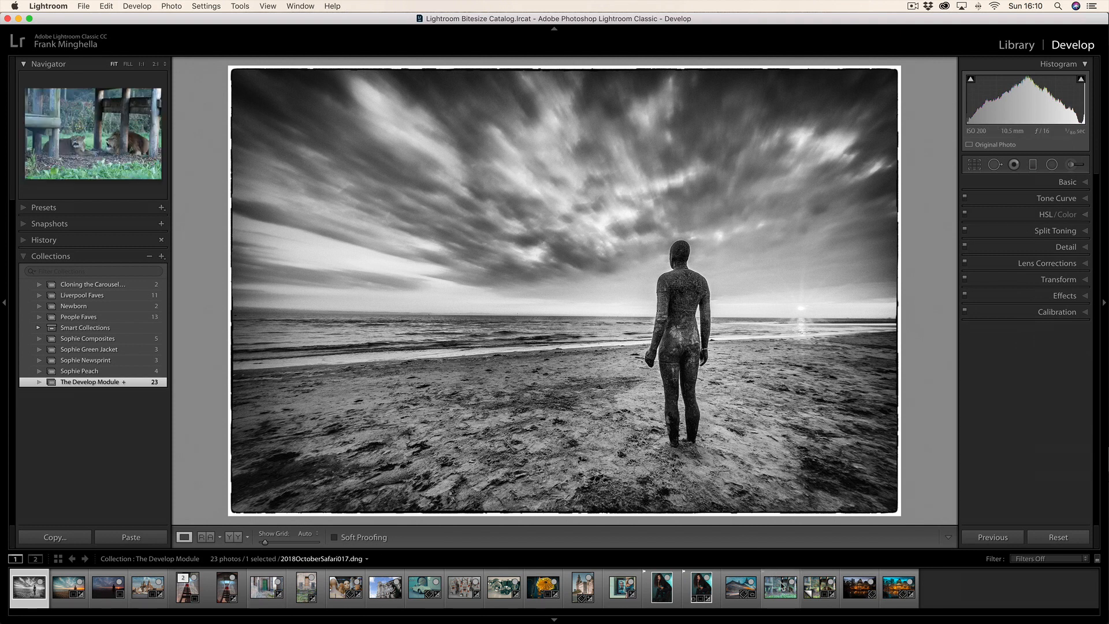
{"action": "left_click", "coordinate": [779, 593]}
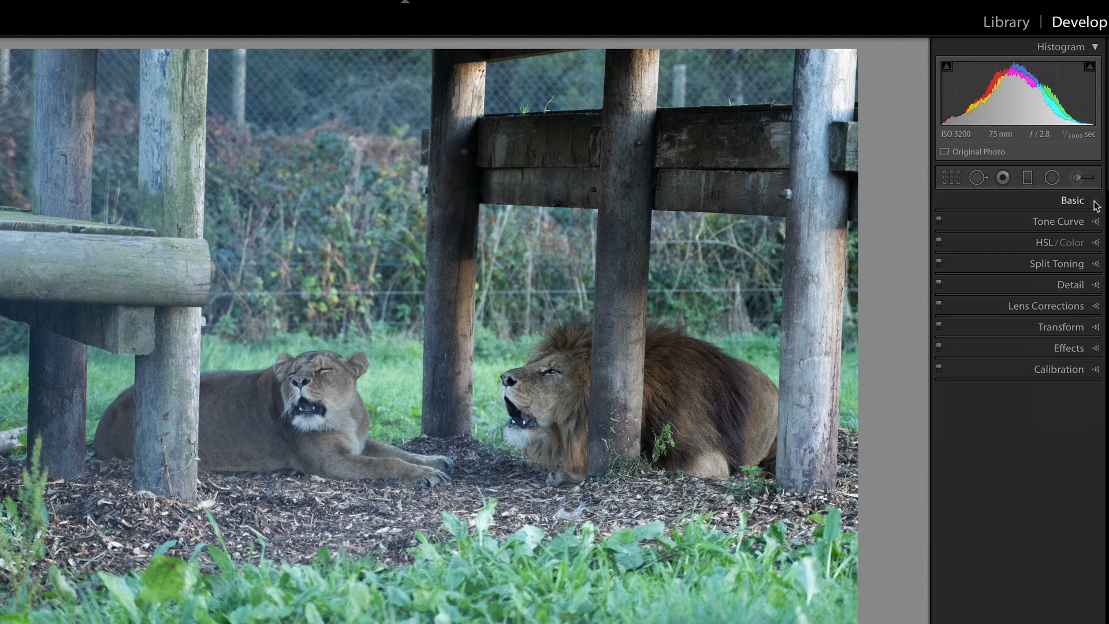
{"action": "left_click", "coordinate": [1094, 203]}
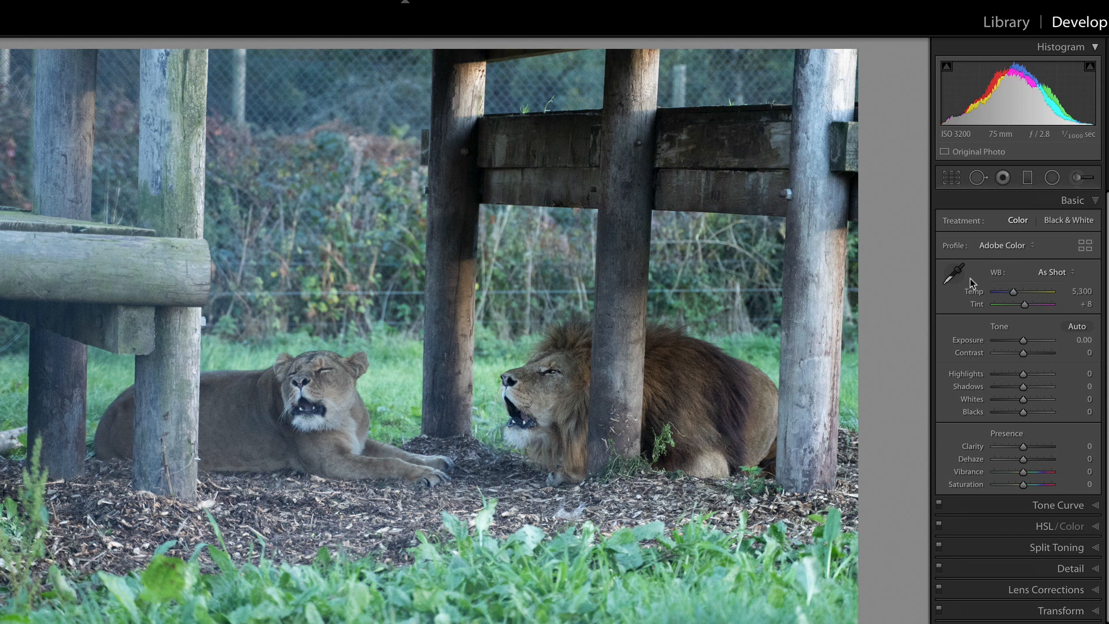
Try the Daylight white balance on the lion photo, set it to Cloudy, and compare the photo before and after
{"action": "left_click", "coordinate": [1048, 274]}
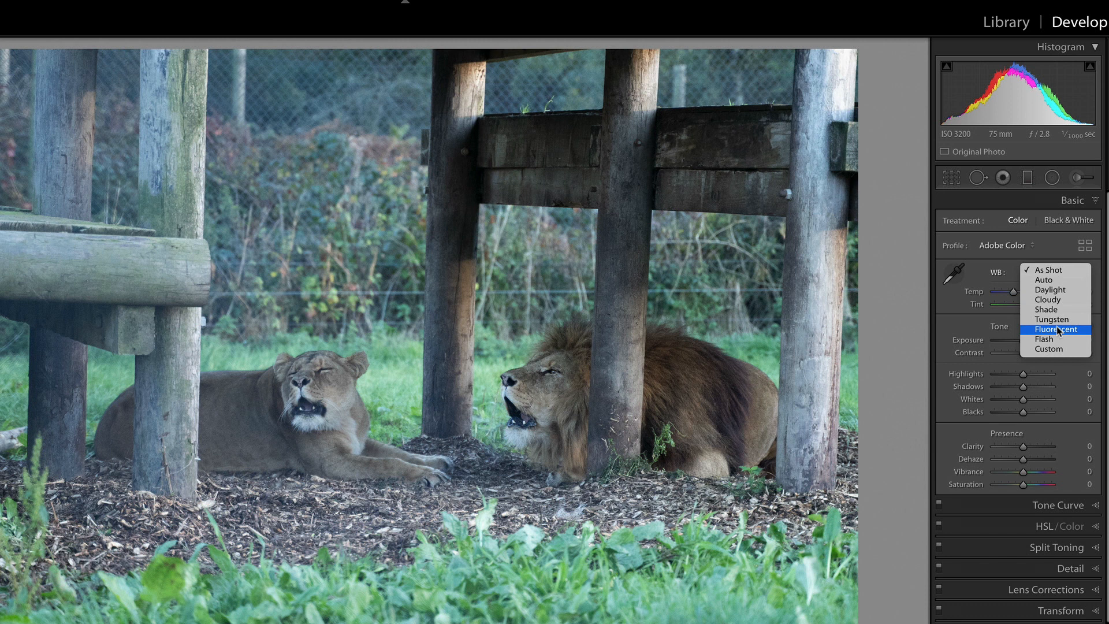
{"action": "left_click", "coordinate": [1006, 264]}
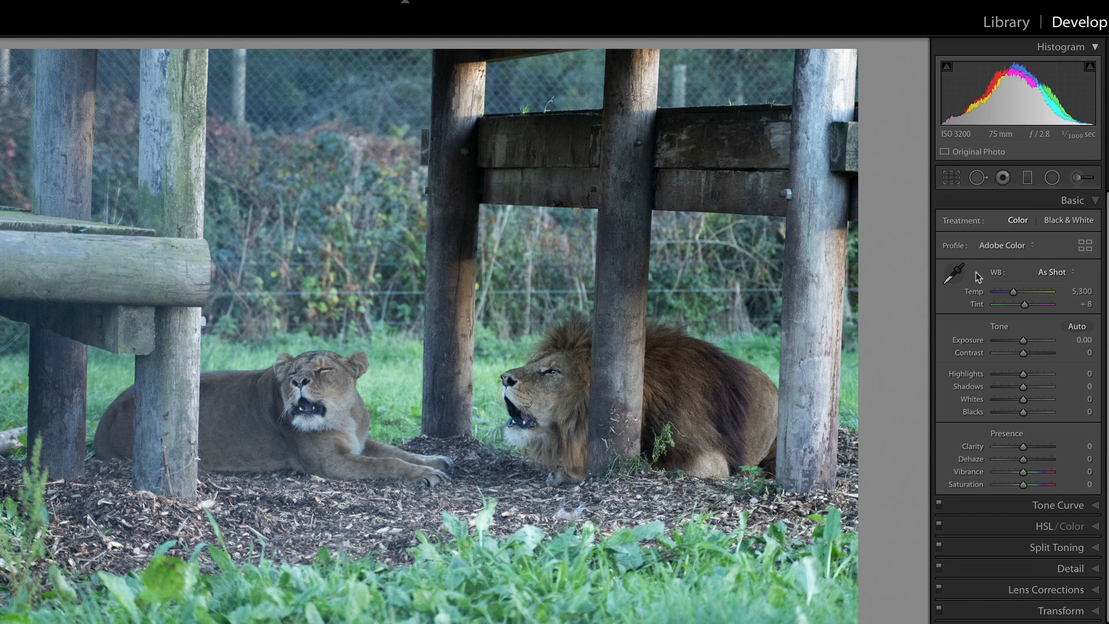
{"action": "left_click", "coordinate": [1049, 272]}
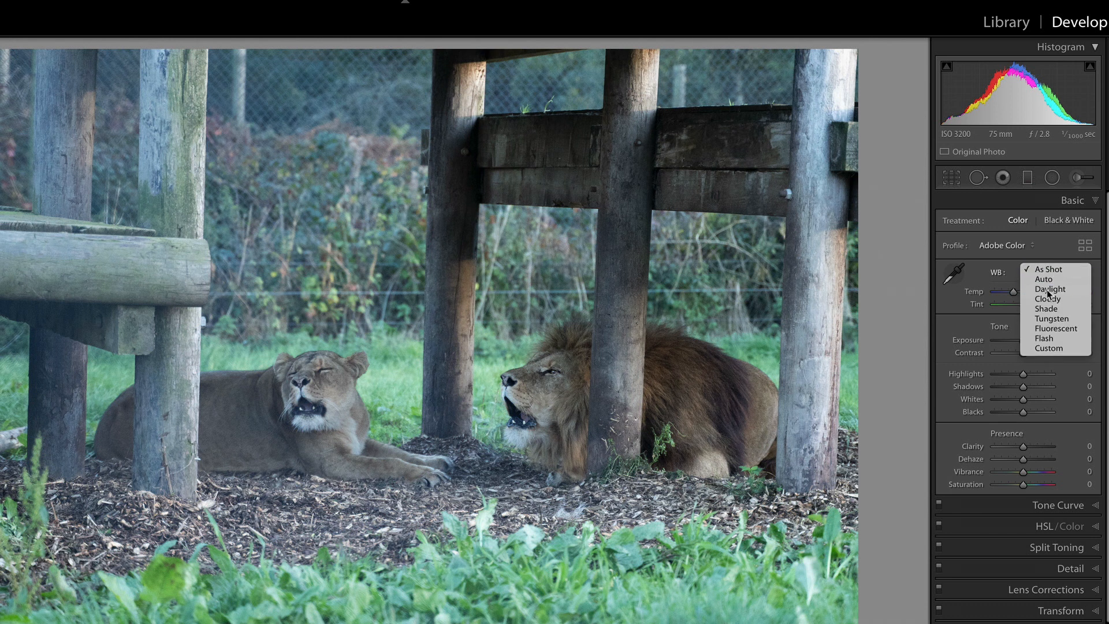
{"action": "left_click", "coordinate": [1047, 289]}
{"action": "left_click", "coordinate": [1047, 272]}
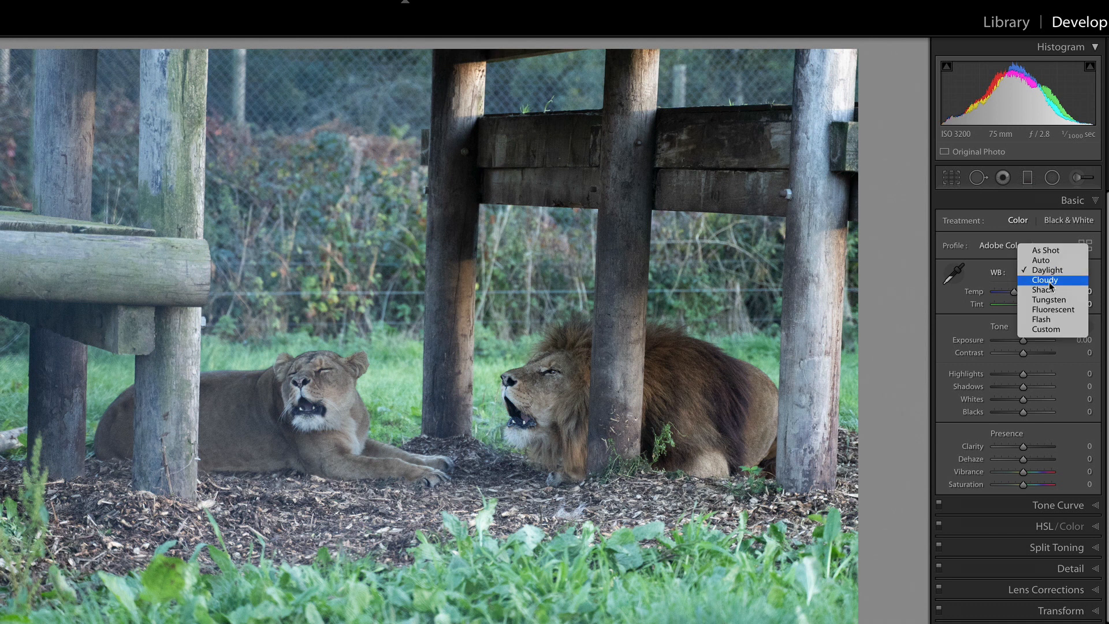
{"action": "left_click", "coordinate": [1050, 281]}
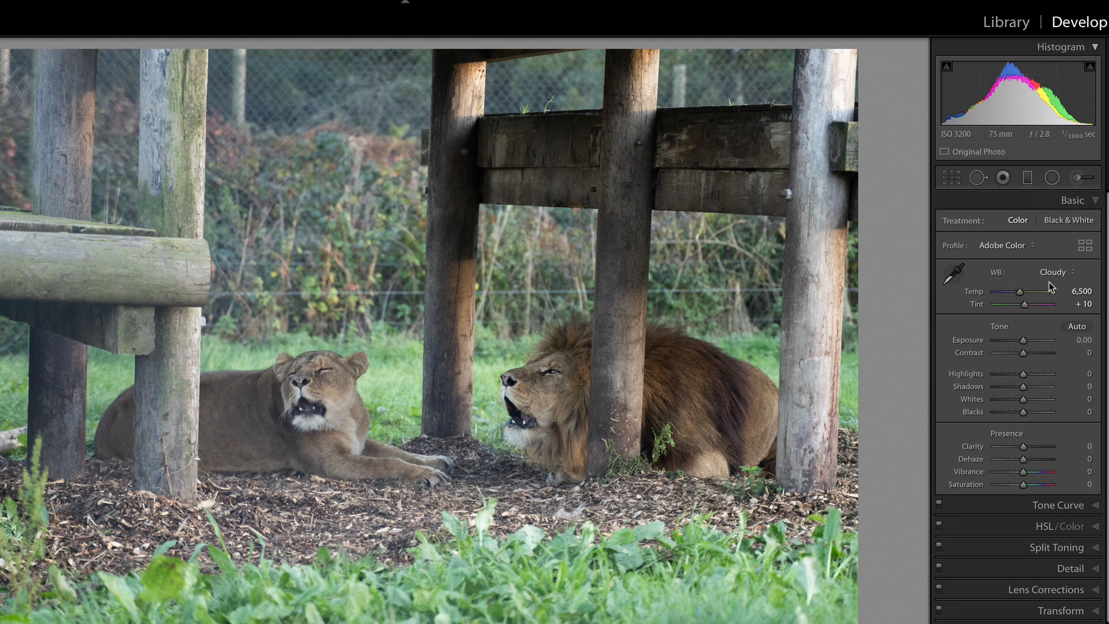
{"action": "key", "text": "backslash"}
{"action": "key", "text": "backslash"}
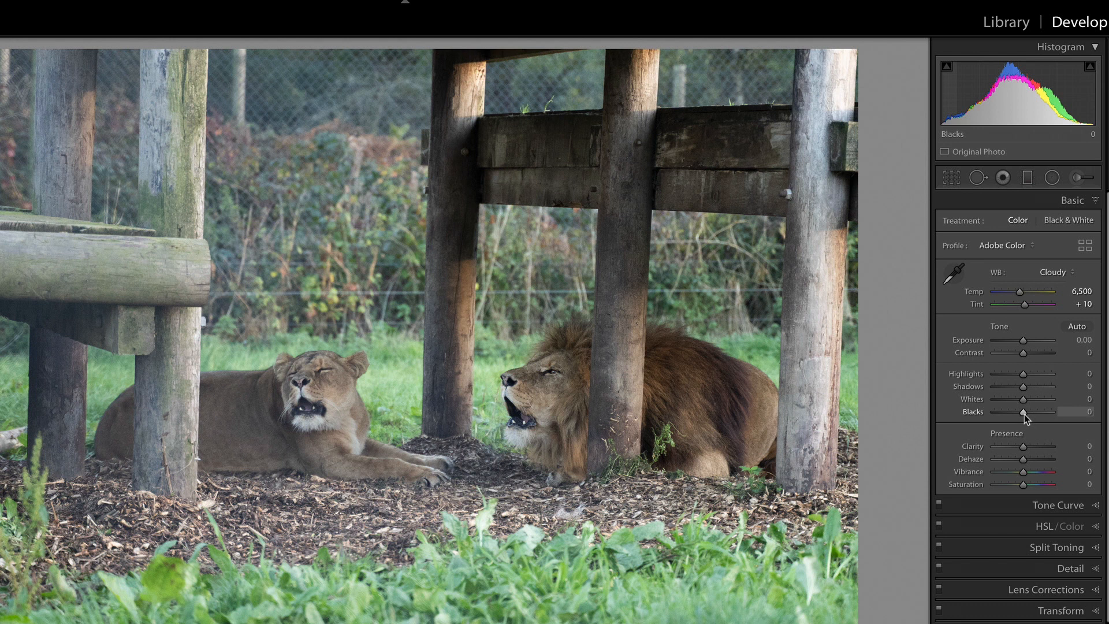
Set the lion photo's Blacks to +15 and Whites to +19 while checking the clipping preview
{"action": "key", "text": "alt"}
{"action": "mouse_move", "coordinate": [1024, 414]}
{"action": "left_mouse_down"}
{"action": "mouse_move", "coordinate": [1035, 415]}
{"action": "mouse_move", "coordinate": [999, 413]}
{"action": "mouse_move", "coordinate": [1030, 415]}
{"action": "left_mouse_up"}
{"action": "key", "text": "alt"}
{"action": "left_click_drag", "start_coordinate": [1023, 398], "coordinate": [1027, 400]}
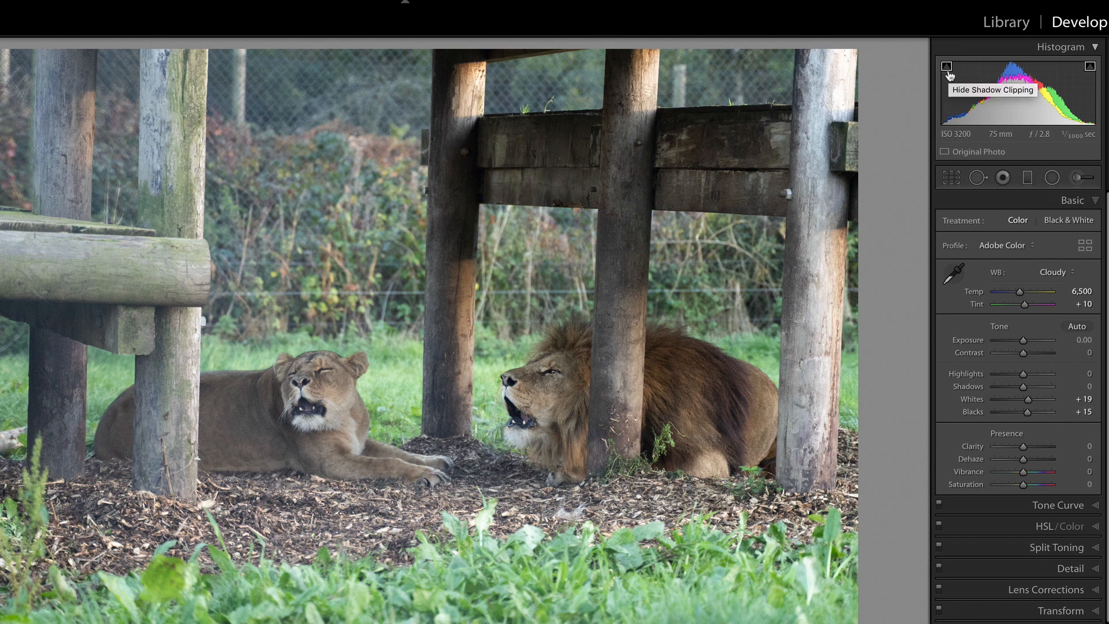
Lower Blacks to -100 to demonstrate the shadow clipping overlay, and set Blacks to +2
{"action": "left_click", "coordinate": [1028, 413], "text": "alt"}
{"action": "left_click_drag", "start_coordinate": [1027, 414], "coordinate": [993, 414]}
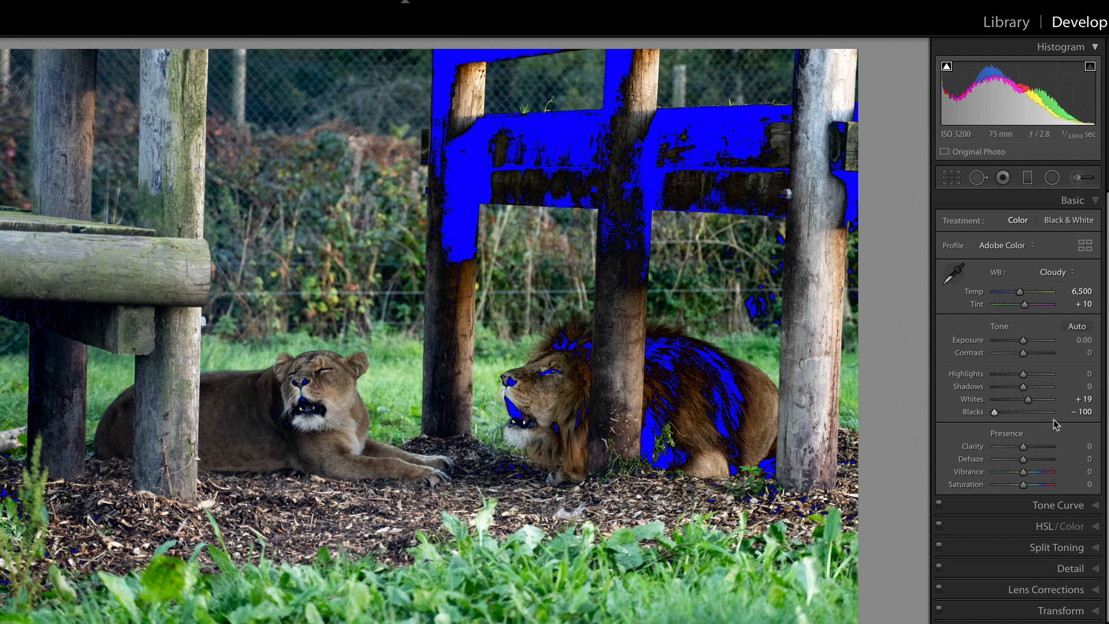
{"action": "left_click_drag", "start_coordinate": [994, 412], "coordinate": [1023, 414]}
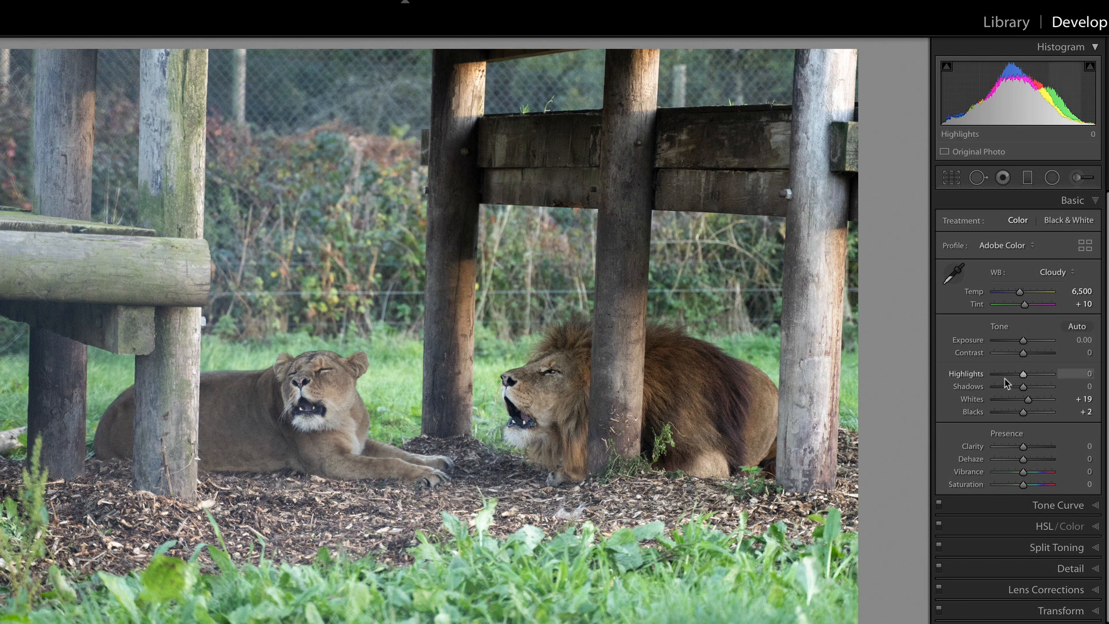
Set the lion photo's Dehaze to +19 and Vibrance to +55, and compare the photo before and after
{"action": "mouse_move", "coordinate": [1024, 472]}
{"action": "left_mouse_down"}
{"action": "mouse_move", "coordinate": [1046, 473]}
{"action": "mouse_move", "coordinate": [1029, 460]}
{"action": "left_mouse_up"}
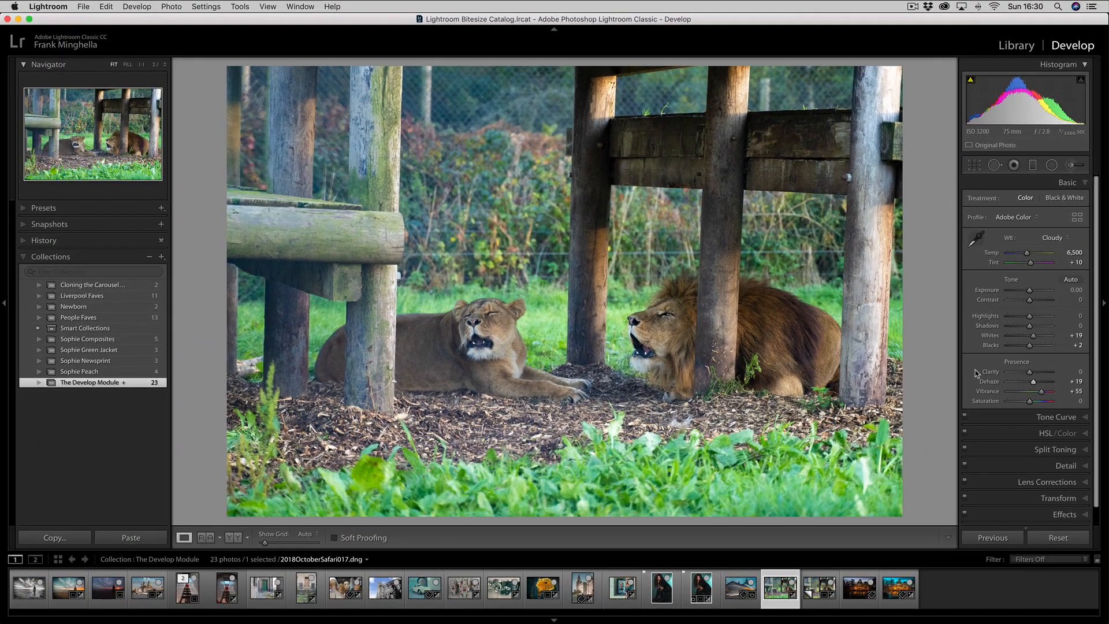
{"action": "key", "text": "backslash"}
{"action": "key", "text": "backslash"}
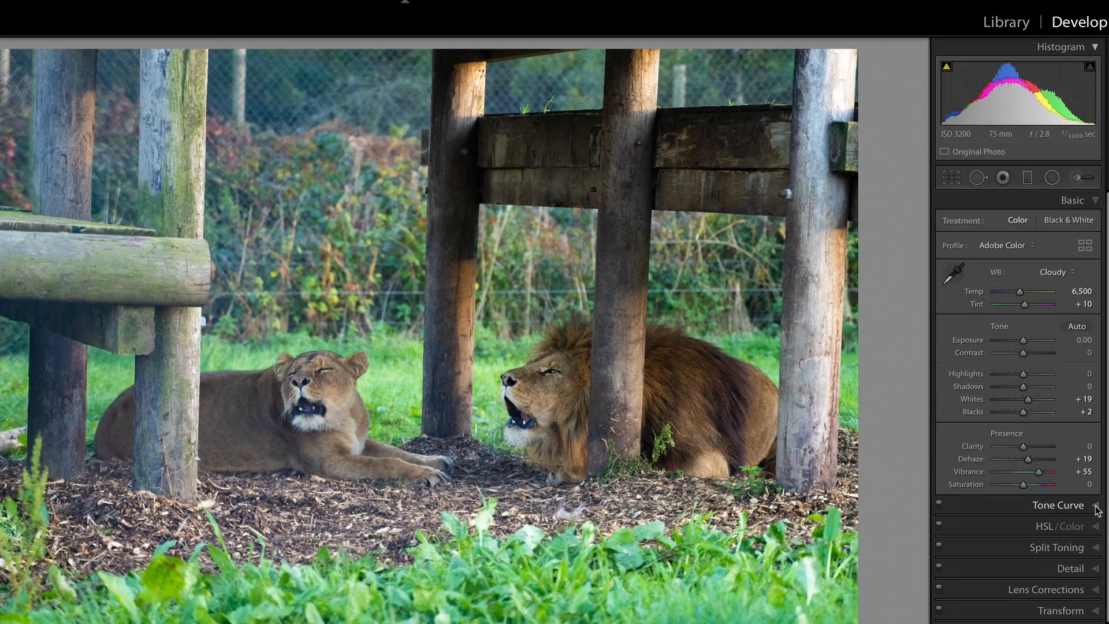
Look through the lion photo's tone curve presets and colour channels, and apply the Medium Contrast point curve
{"action": "left_click", "coordinate": [1096, 506]}
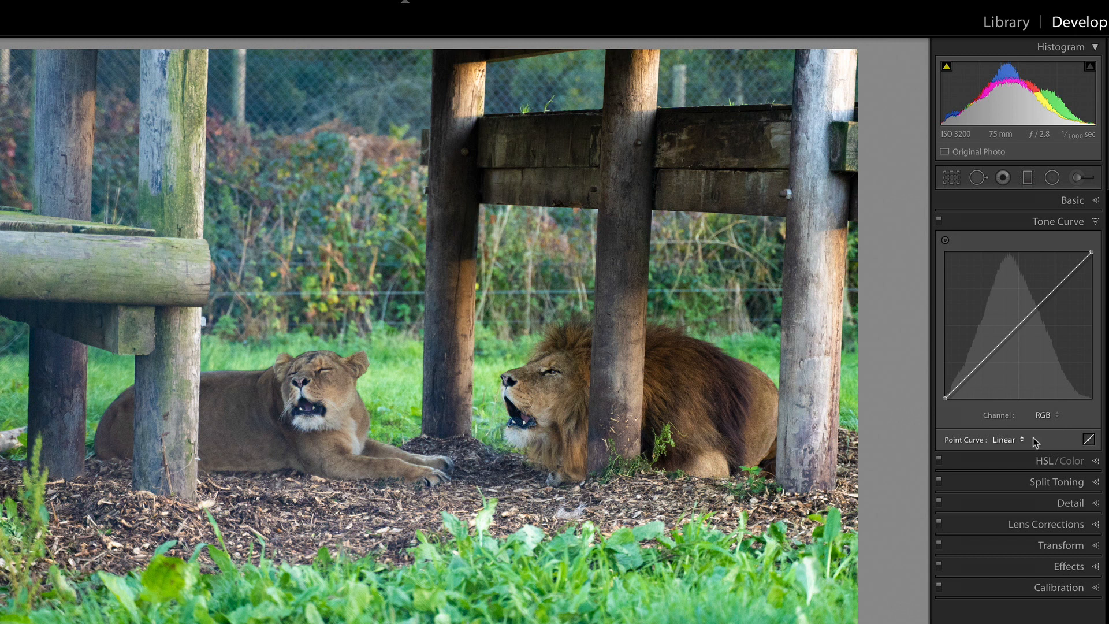
{"action": "left_click", "coordinate": [1003, 440]}
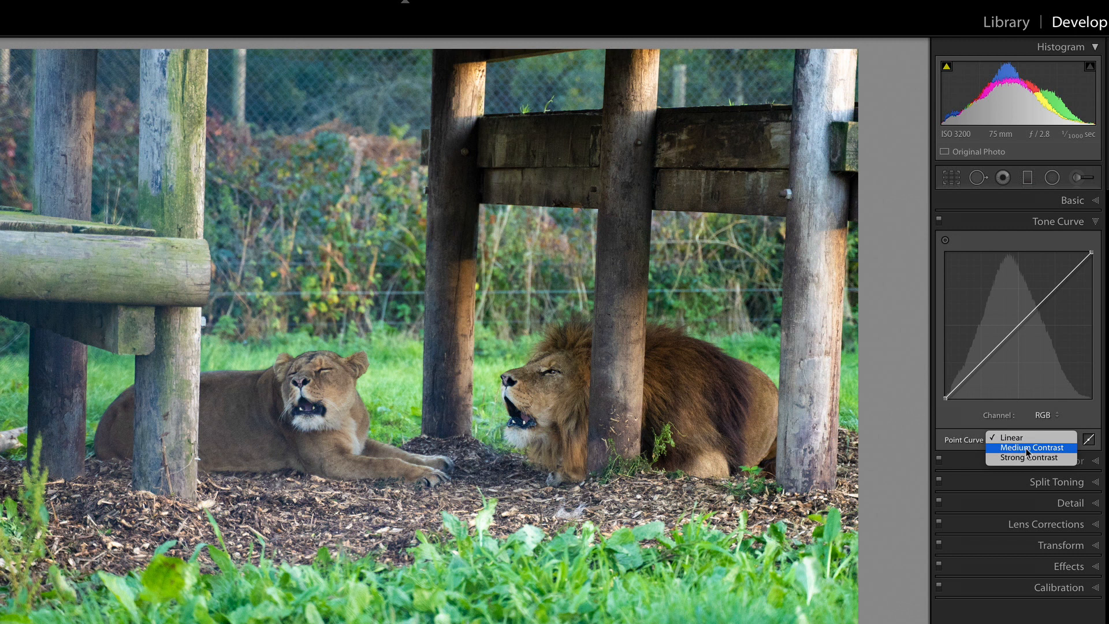
{"action": "left_click", "coordinate": [952, 381]}
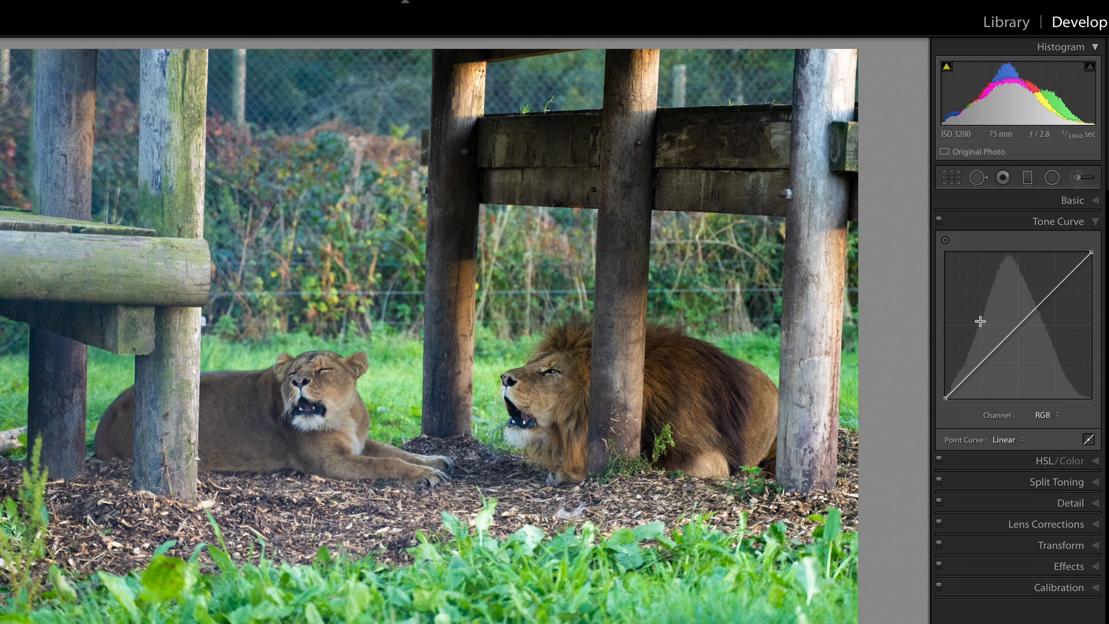
{"action": "left_click", "coordinate": [1049, 417]}
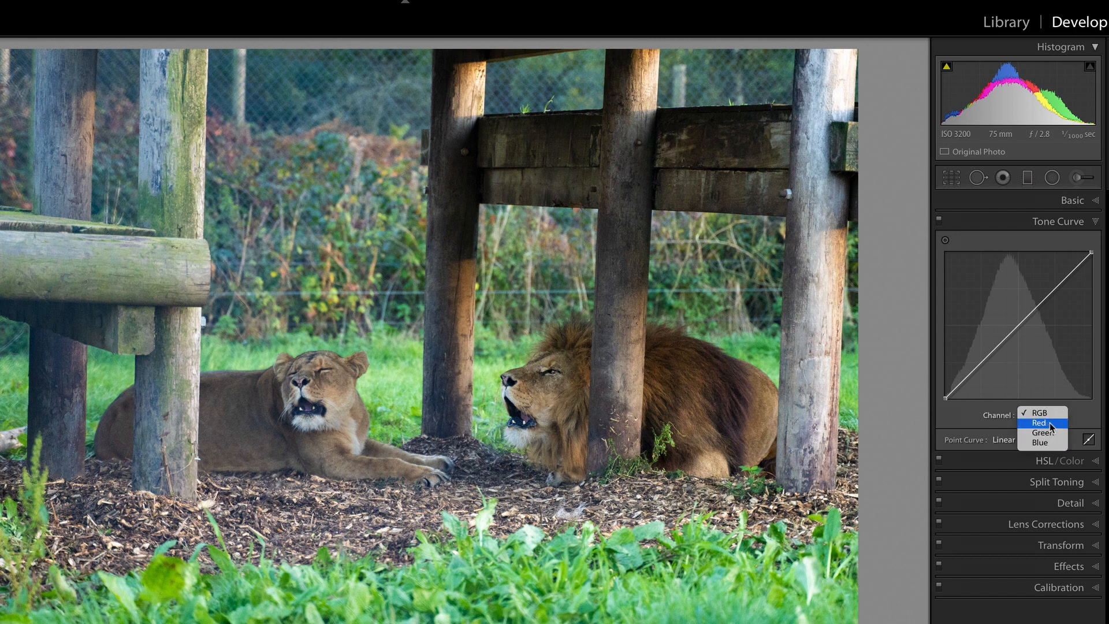
{"action": "left_click", "coordinate": [1086, 414]}
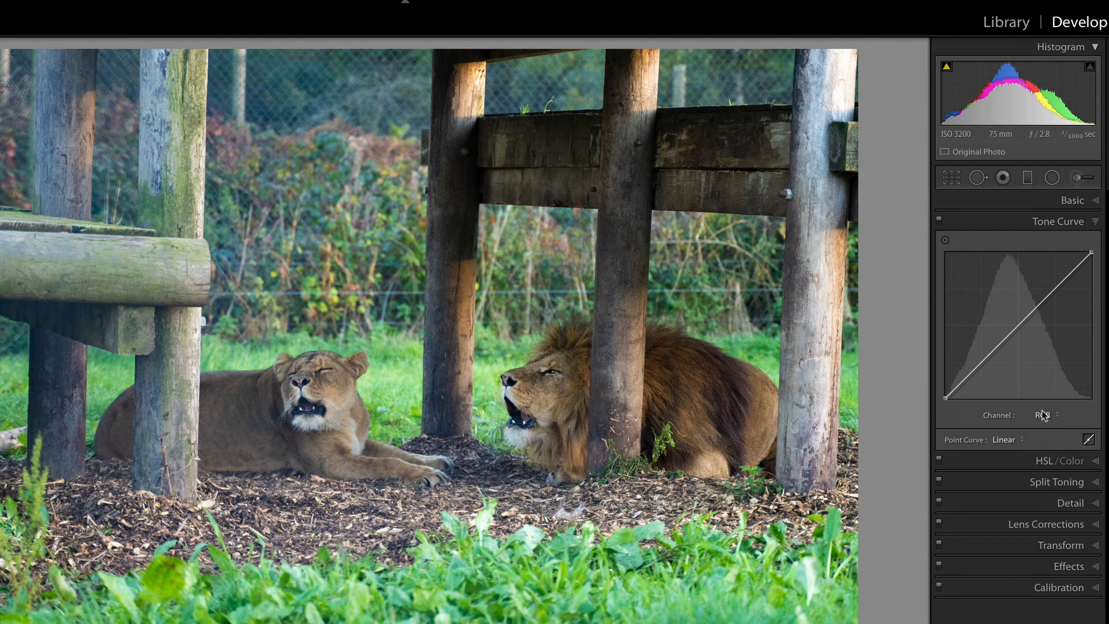
{"action": "left_click", "coordinate": [1002, 440]}
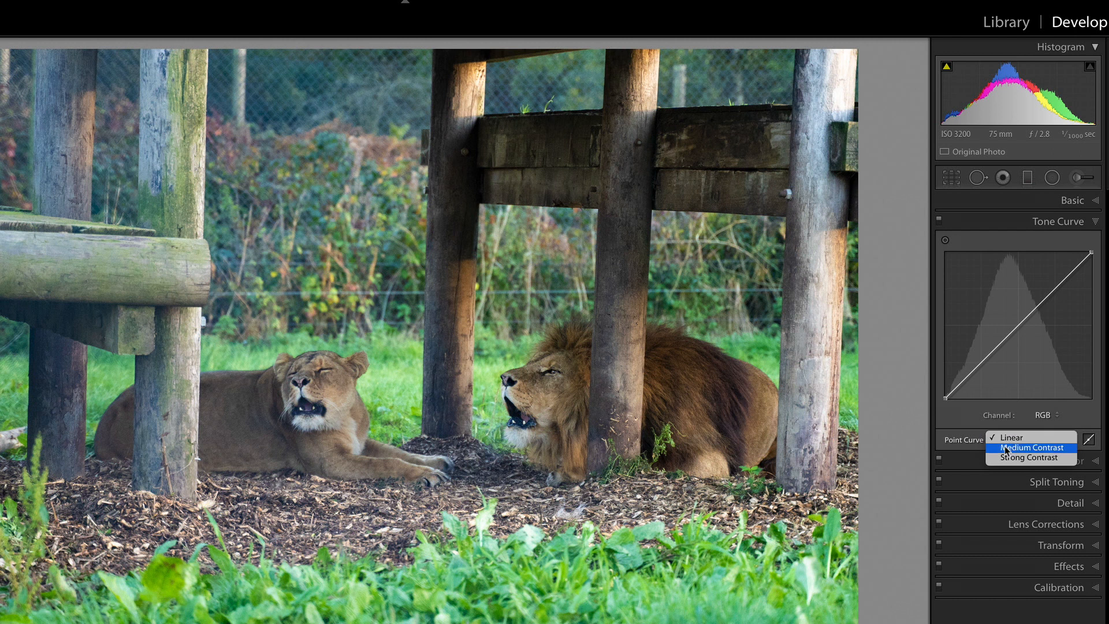
{"action": "left_click", "coordinate": [1008, 448]}
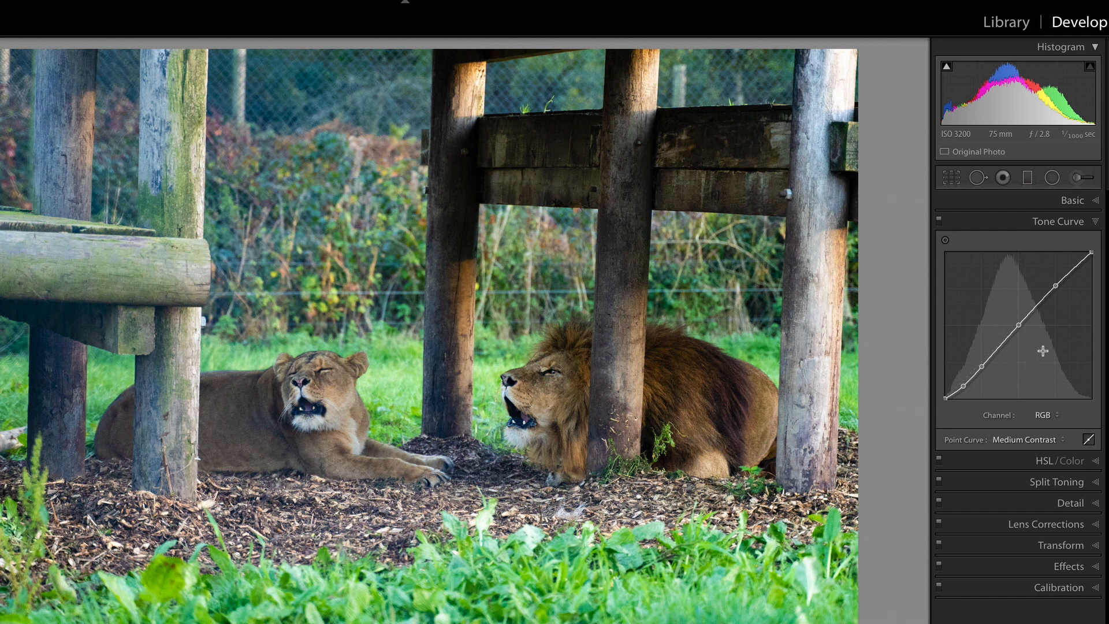
Shift the grass's Green and Aqua hues to -100 with targeted adjustment, and compare the lion photo before and after
{"action": "left_click", "coordinate": [1093, 461]}
{"action": "scroll", "coordinate": [947, 336], "scroll_direction": "down", "scroll_amount": 2}
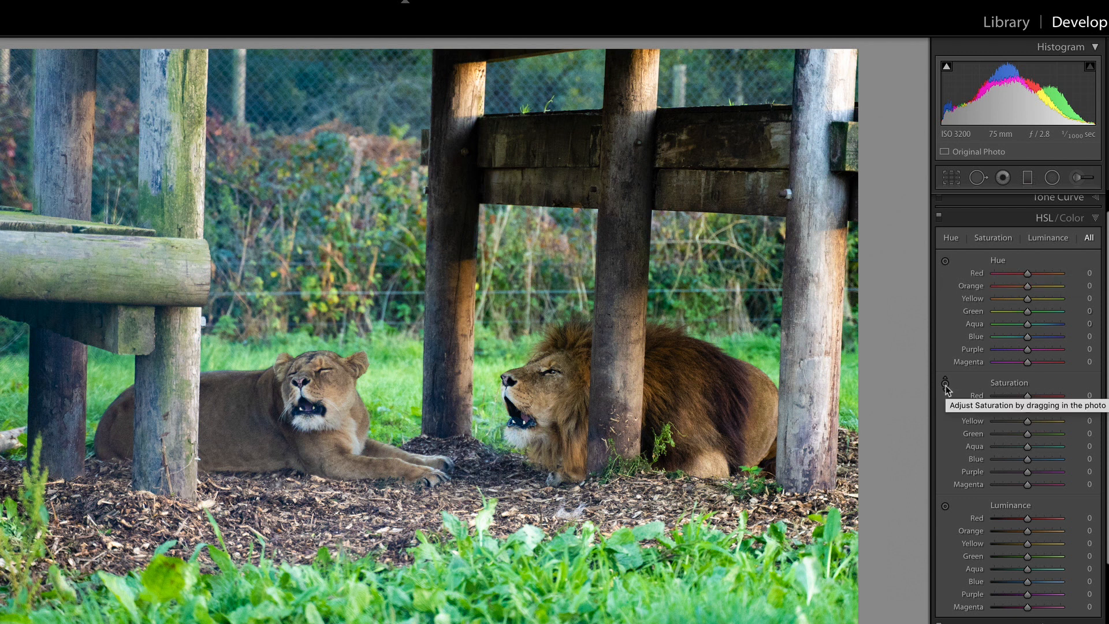
{"action": "left_click", "coordinate": [944, 261]}
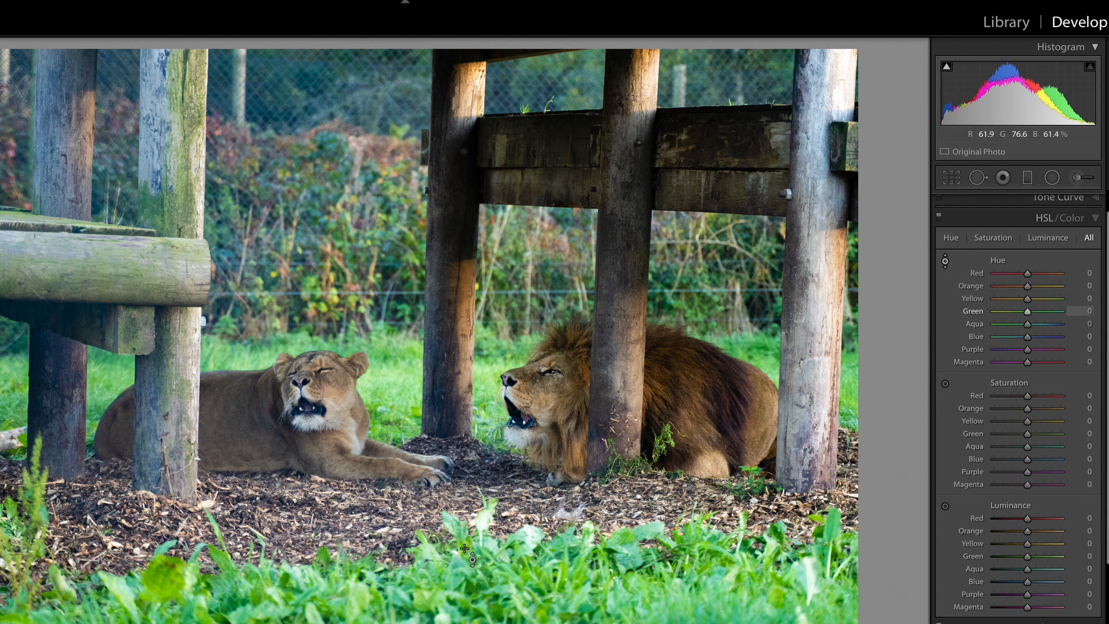
{"action": "left_click_drag", "start_coordinate": [519, 537], "coordinate": [519, 623]}
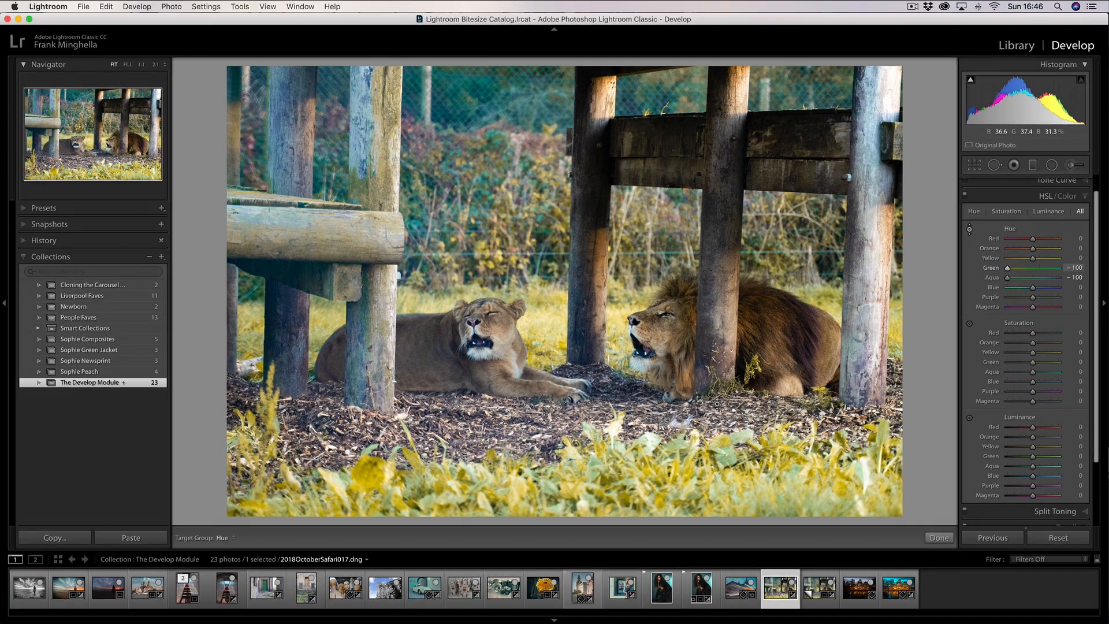
{"action": "key", "text": "backslash"}
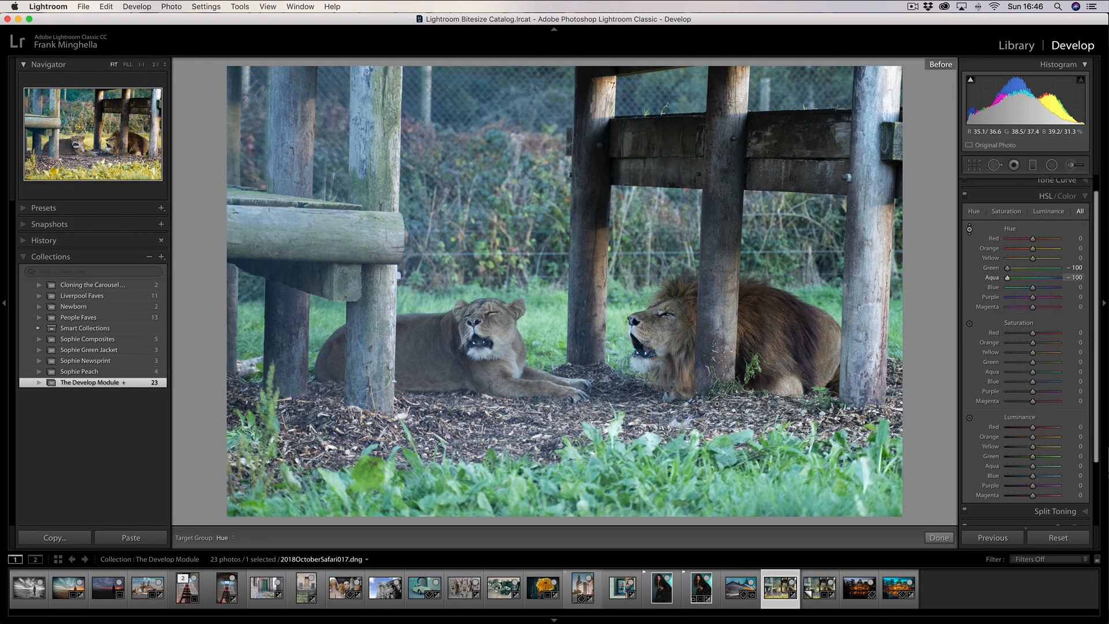
{"action": "key", "text": "backslash"}
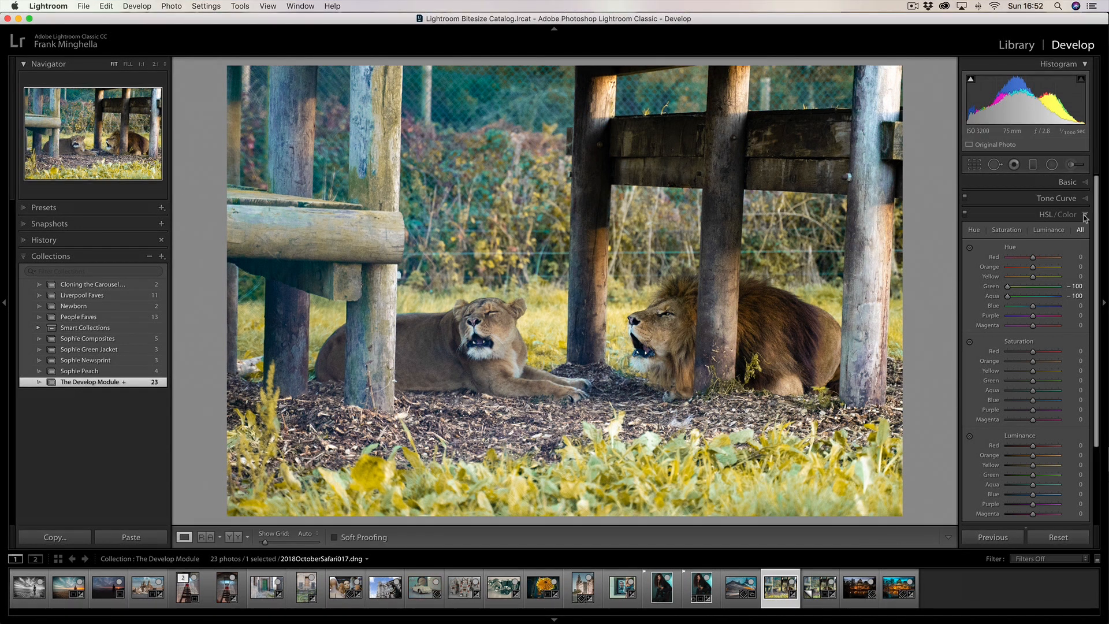
Select the toy Porsche photo and tint its shadows with Split Toning at hue 190 and saturation 63
{"action": "left_click", "coordinate": [1084, 218]}
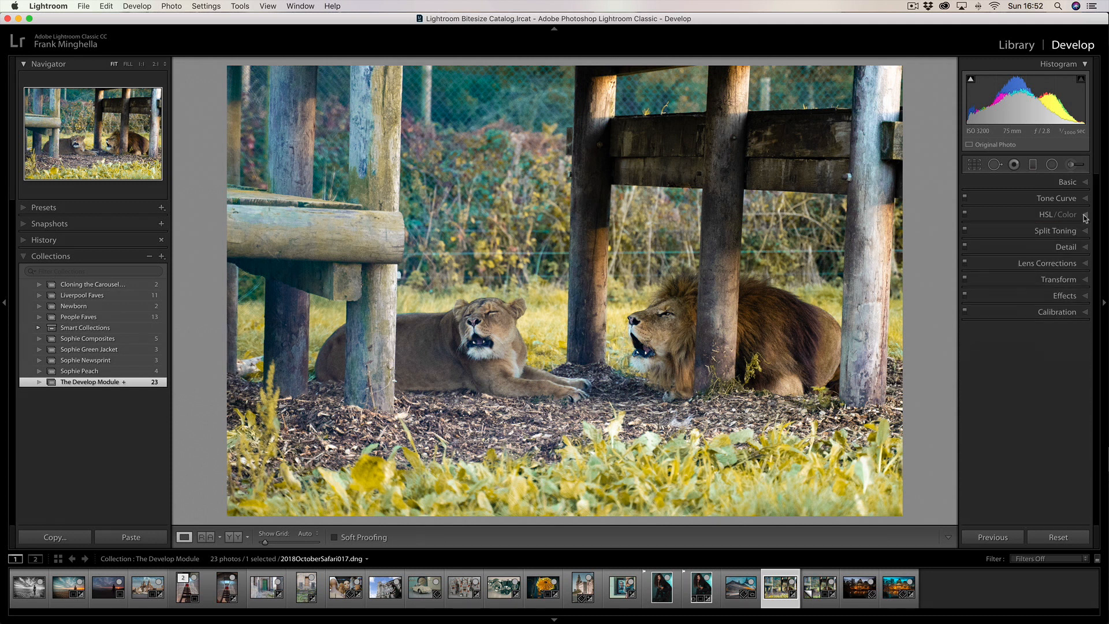
{"action": "left_click", "coordinate": [1085, 231]}
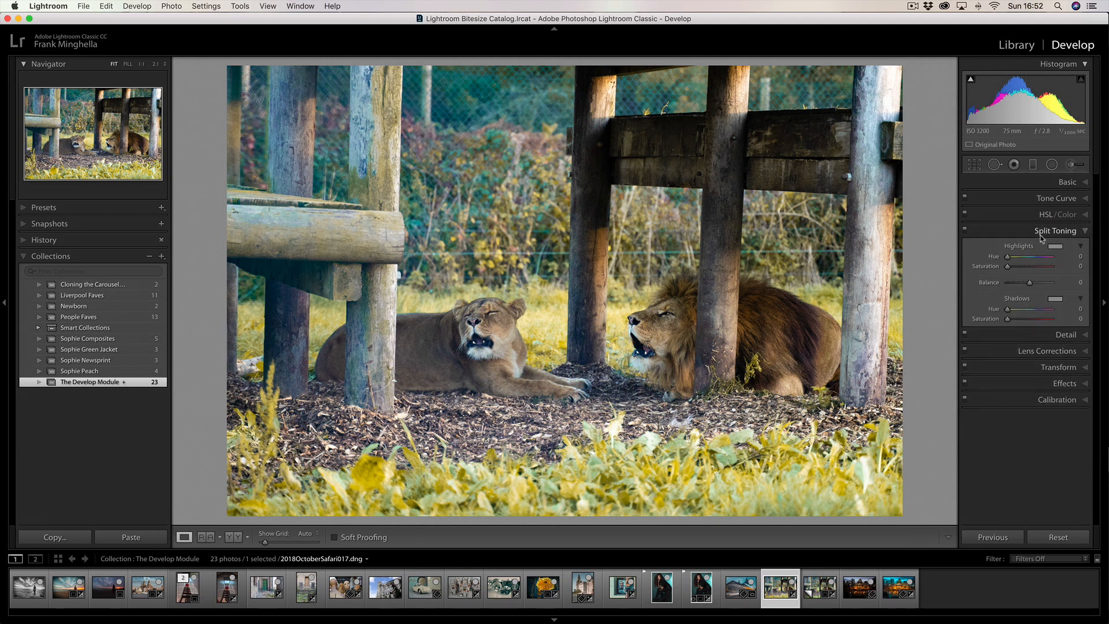
{"action": "left_click", "coordinate": [426, 594]}
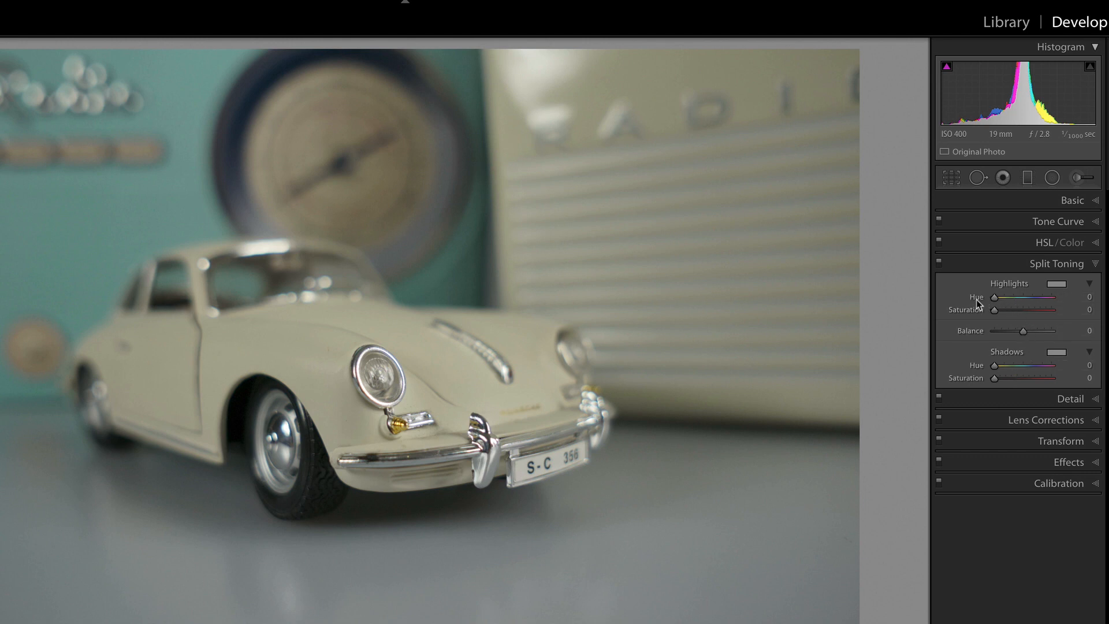
{"action": "left_click", "coordinate": [1055, 352]}
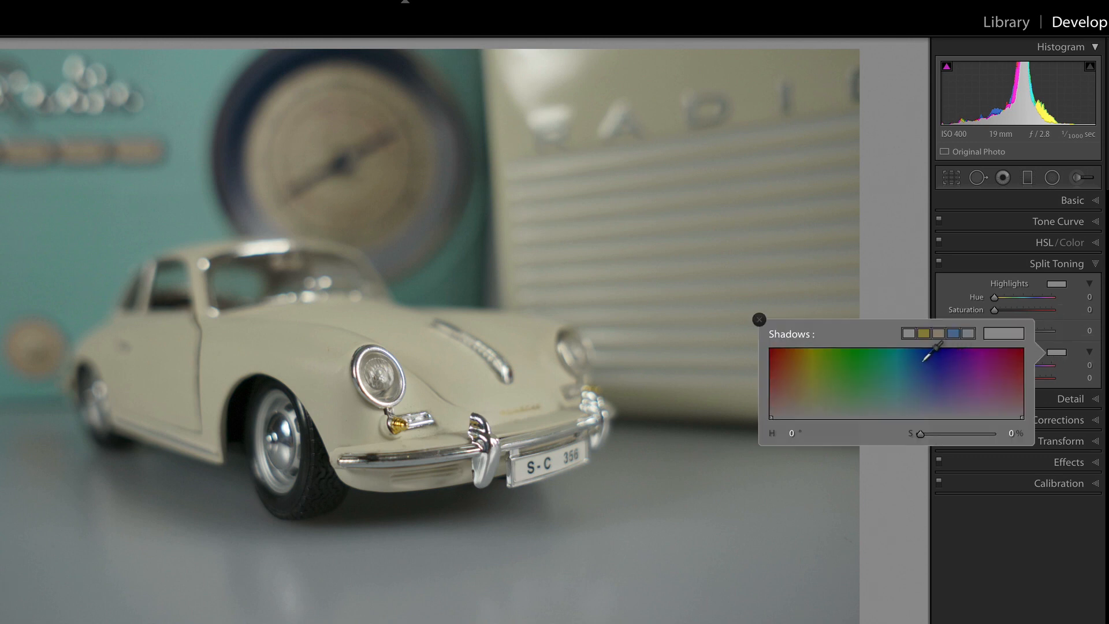
{"action": "left_click_drag", "start_coordinate": [913, 355], "coordinate": [909, 370]}
{"action": "left_click_drag", "start_coordinate": [902, 374], "coordinate": [904, 374]}
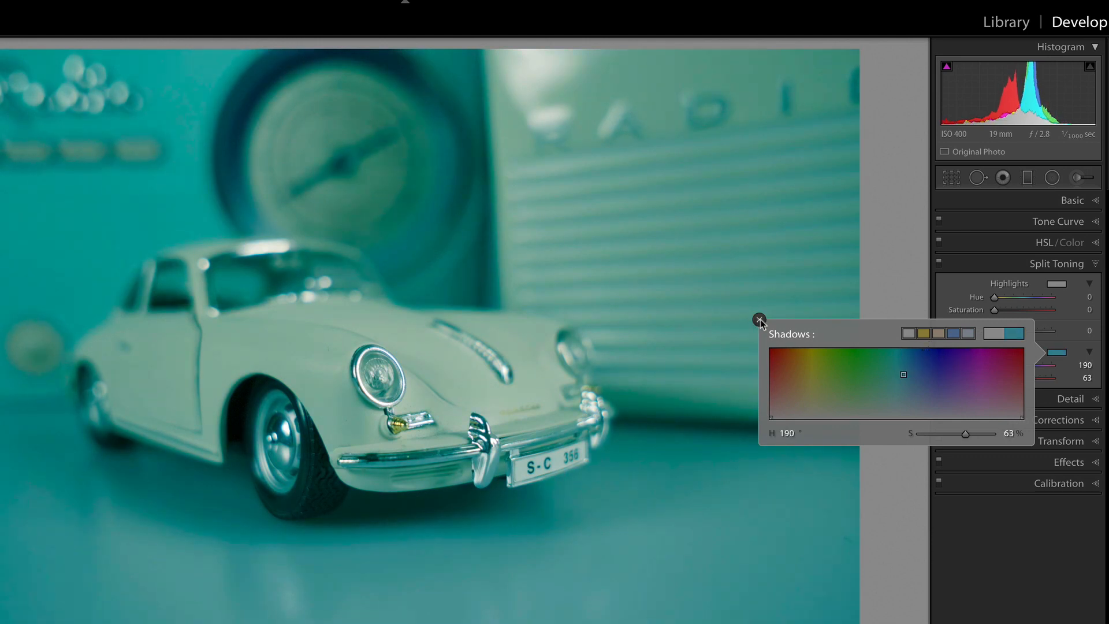
{"action": "left_click", "coordinate": [758, 319]}
Tint the toy Porsche photo's highlights with Split Toning at hue 60 and saturation 74
{"action": "left_click", "coordinate": [1063, 287]}
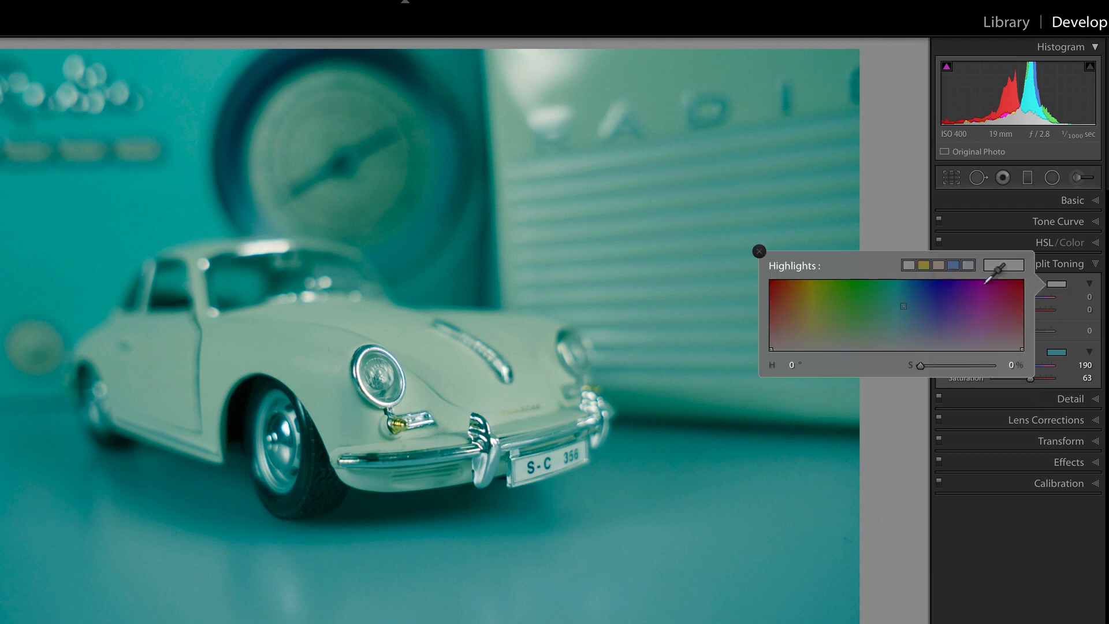
{"action": "left_click", "coordinate": [810, 291]}
{"action": "left_click_drag", "start_coordinate": [811, 291], "coordinate": [812, 298]}
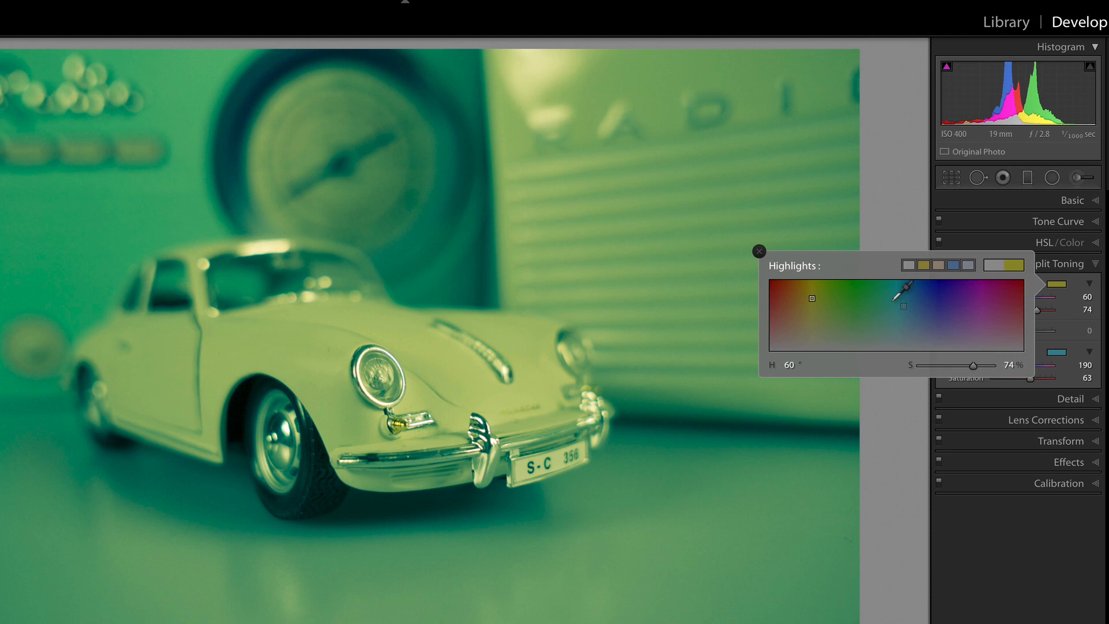
{"action": "left_click", "coordinate": [759, 252]}
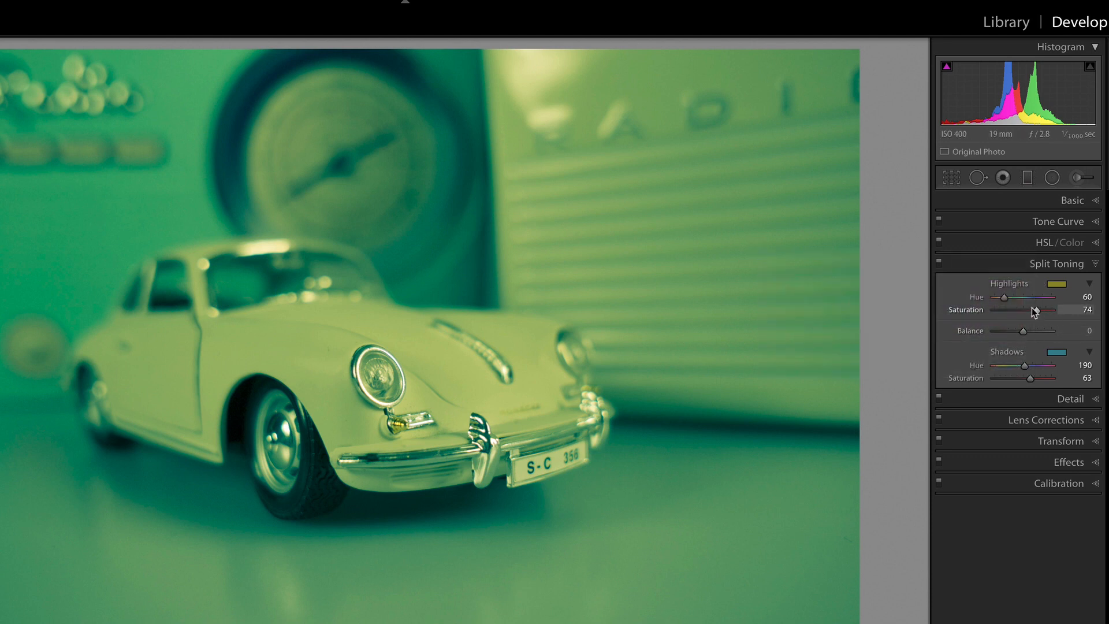
Set the split toning's highlight and shadow saturation to 35 and Balance to +15, and compare before and after
{"action": "left_click_drag", "start_coordinate": [1033, 310], "coordinate": [1014, 309]}
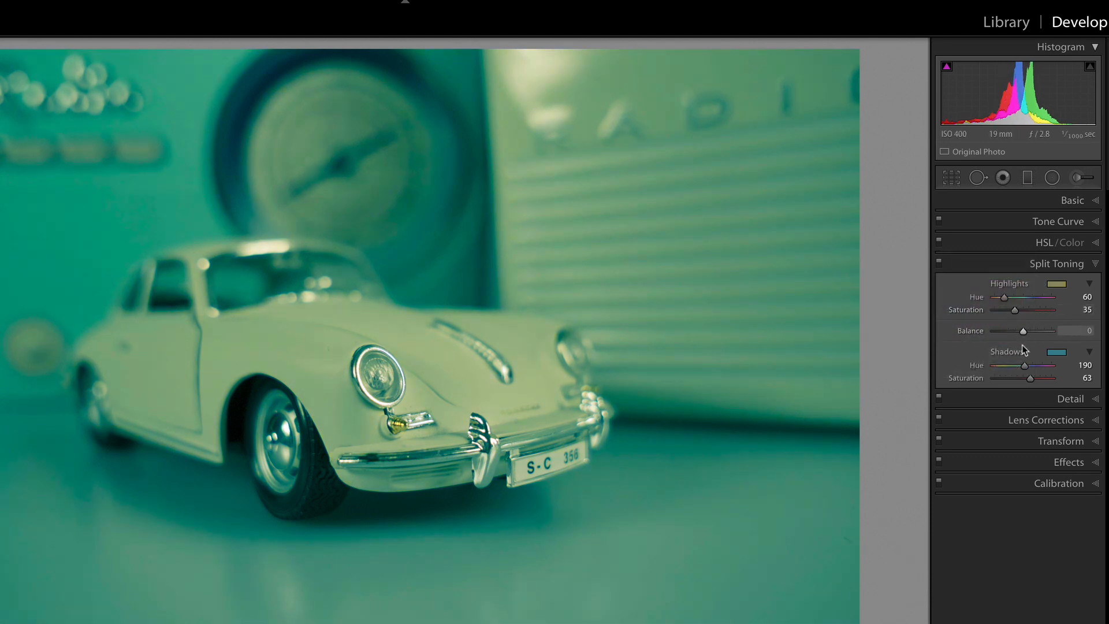
{"action": "mouse_move", "coordinate": [1030, 382]}
{"action": "left_mouse_down"}
{"action": "mouse_move", "coordinate": [1000, 378]}
{"action": "mouse_move", "coordinate": [1013, 379]}
{"action": "left_mouse_up"}
{"action": "mouse_move", "coordinate": [1022, 331]}
{"action": "left_mouse_down"}
{"action": "mouse_move", "coordinate": [994, 331]}
{"action": "mouse_move", "coordinate": [1042, 333]}
{"action": "mouse_move", "coordinate": [1026, 332]}
{"action": "left_mouse_up"}
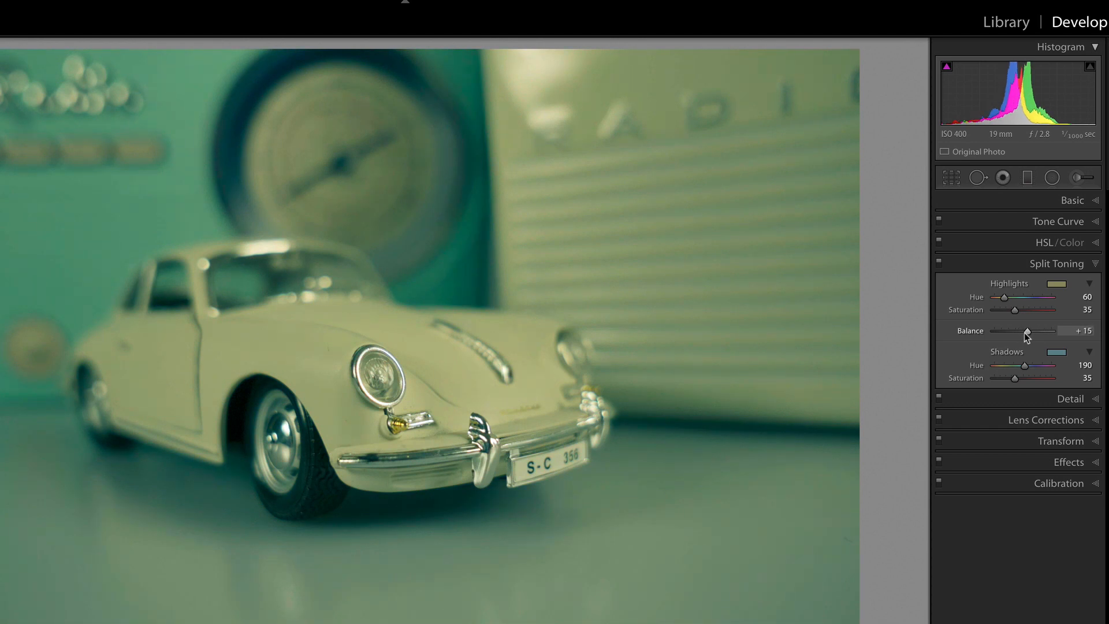
{"action": "key", "text": "backslash"}
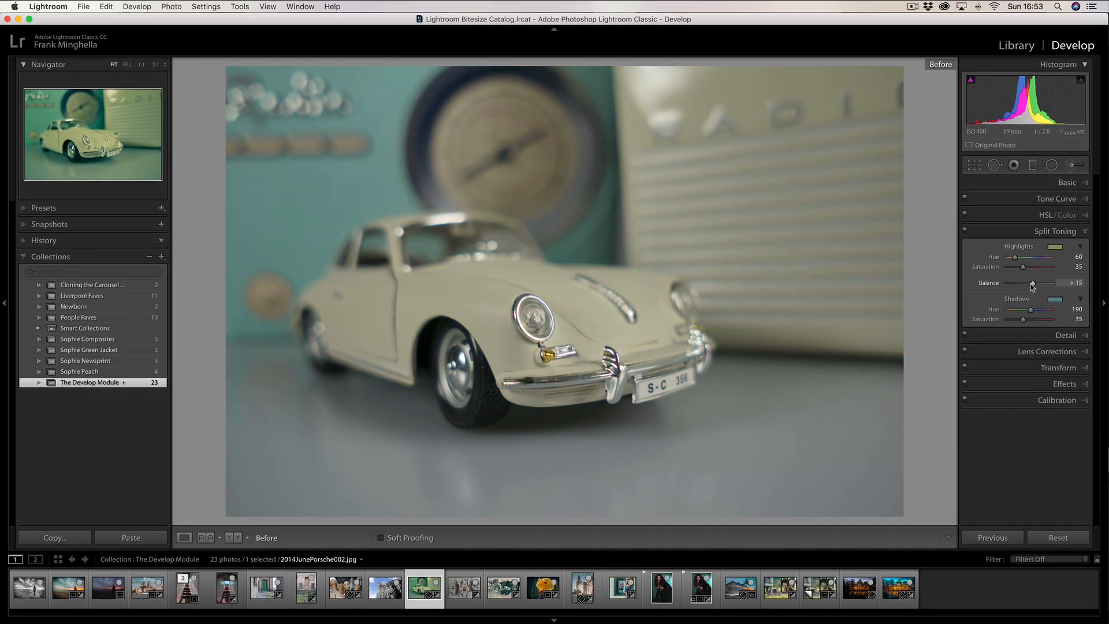
{"action": "key", "text": "backslash"}
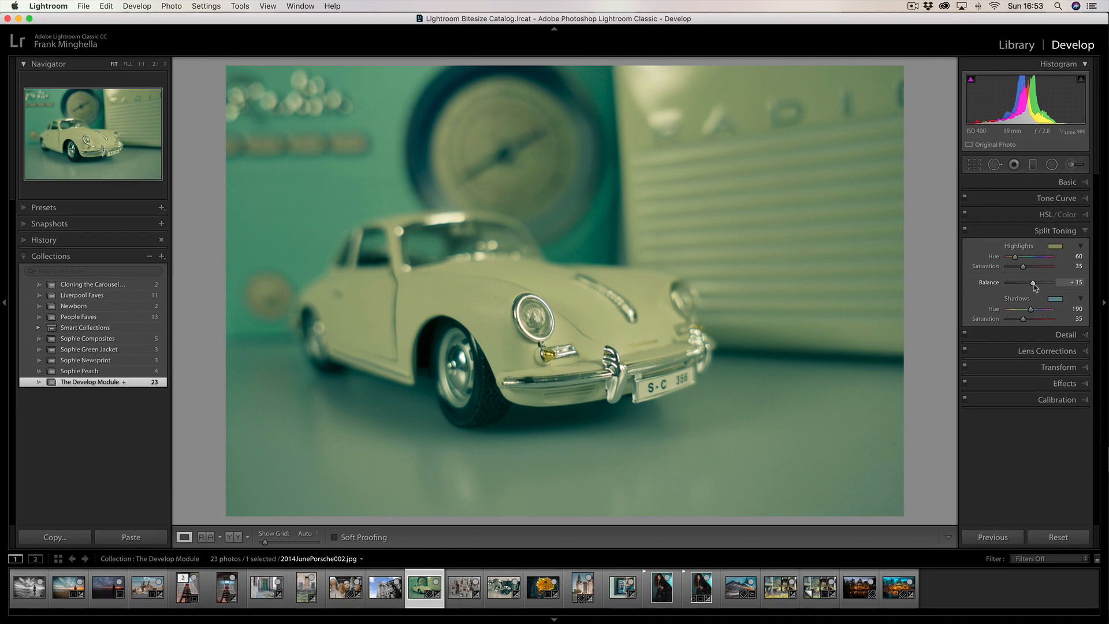
Set the split toning's Balance to -14 and highlight hue to 39, and compare the toy Porsche photo before and after
{"action": "left_click_drag", "start_coordinate": [1033, 286], "coordinate": [1026, 286]}
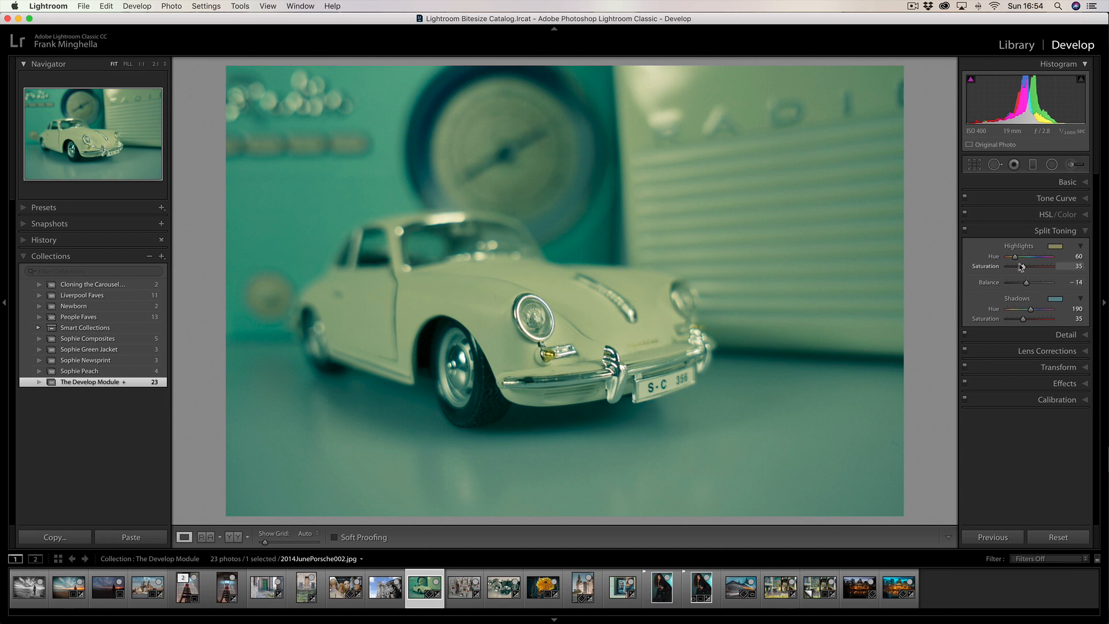
{"action": "left_click_drag", "start_coordinate": [1014, 257], "coordinate": [1012, 260]}
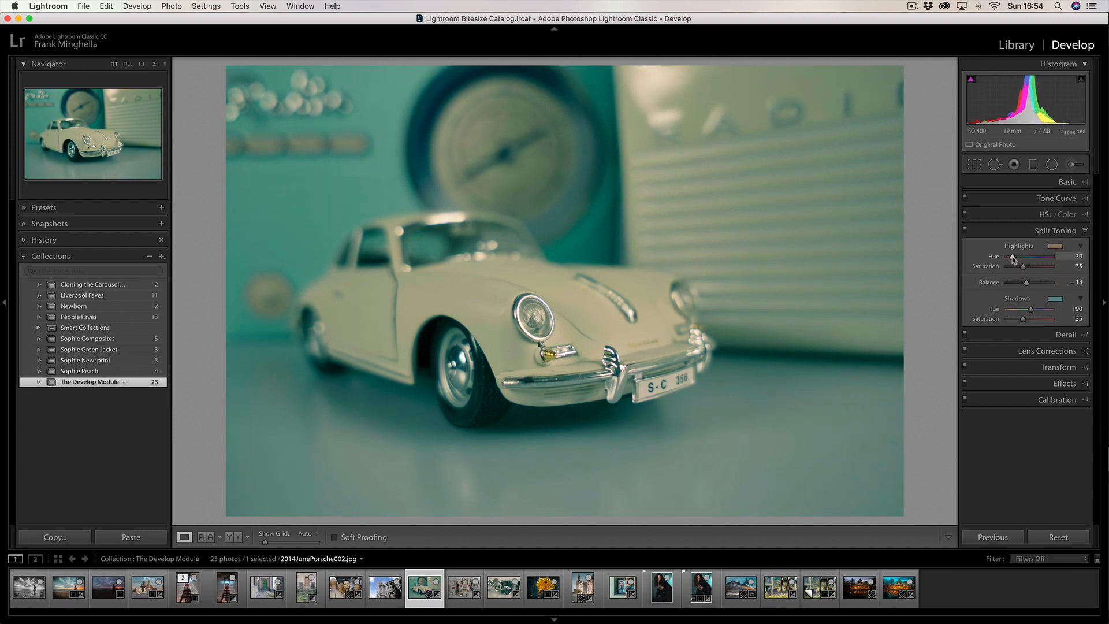
{"action": "key", "text": "backslash"}
{"action": "key", "text": "backslash"}
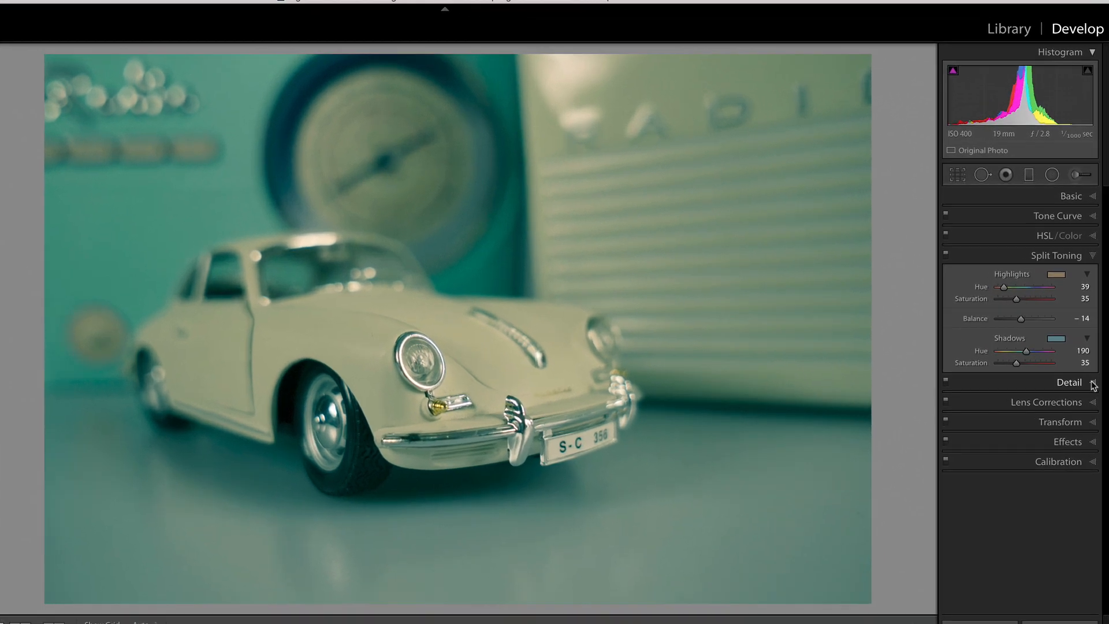
Set Luminance noise reduction to 53 on the copy of the mannequin photo, and compare its forehead close up before and after
{"action": "left_click", "coordinate": [1086, 336]}
{"action": "scroll", "coordinate": [1057, 388], "scroll_direction": "down", "scroll_amount": 1}
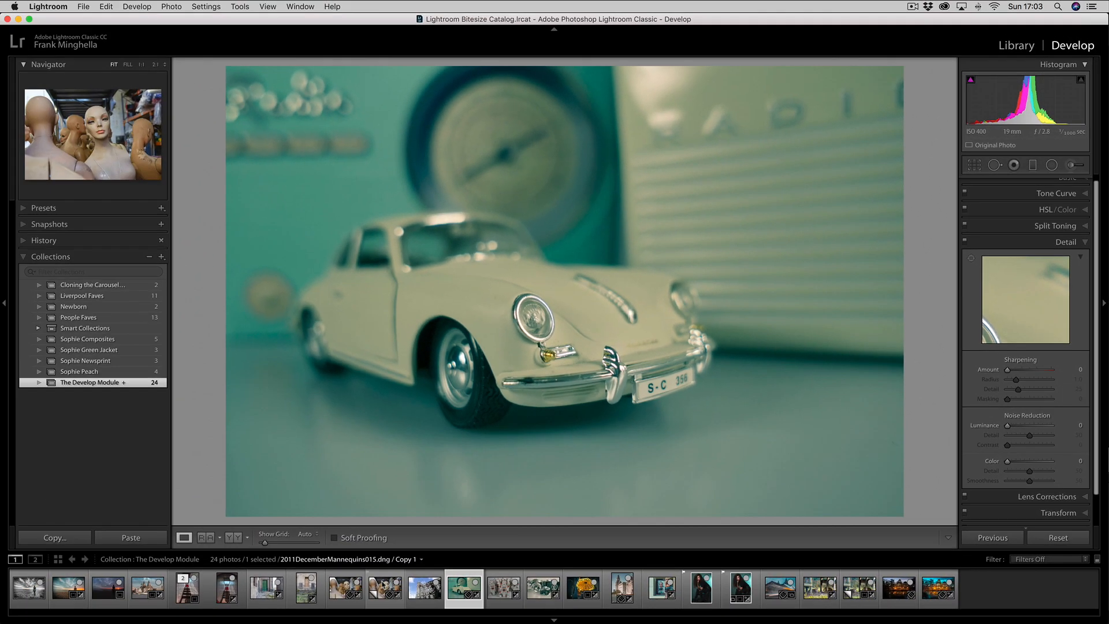
{"action": "left_click", "coordinate": [384, 585]}
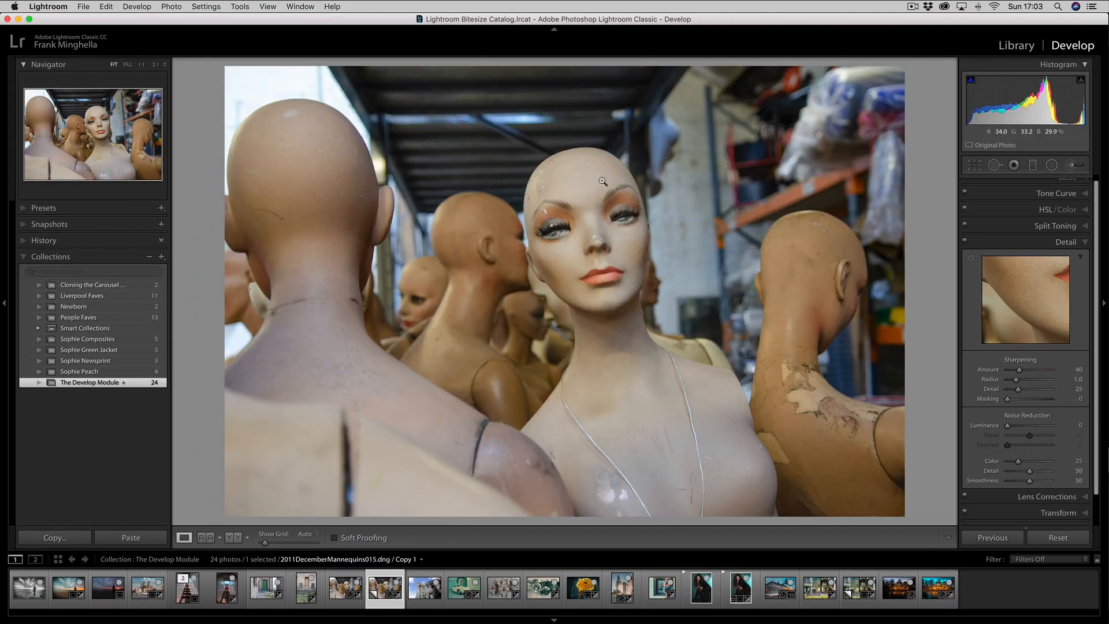
{"action": "left_click", "coordinate": [514, 142]}
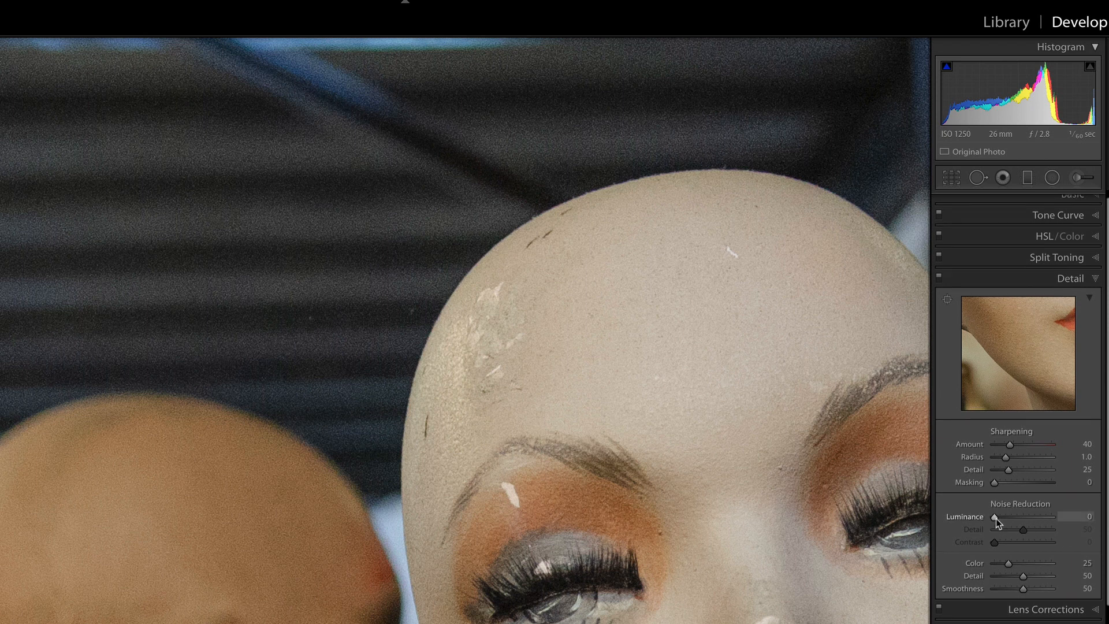
{"action": "left_click_drag", "start_coordinate": [996, 517], "coordinate": [1026, 518]}
{"action": "key", "text": "backslash"}
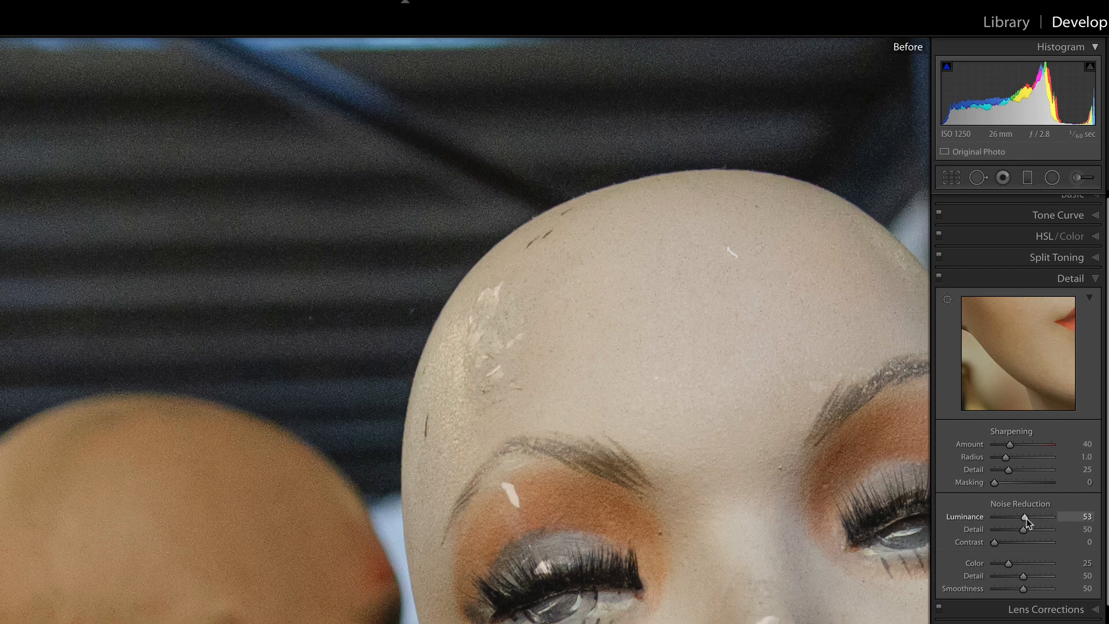
{"action": "key", "text": "backslash"}
Set the sharpening Masking to 81 using the mask preview on the mannequin's face
{"action": "left_click_drag", "start_coordinate": [641, 455], "coordinate": [353, 134]}
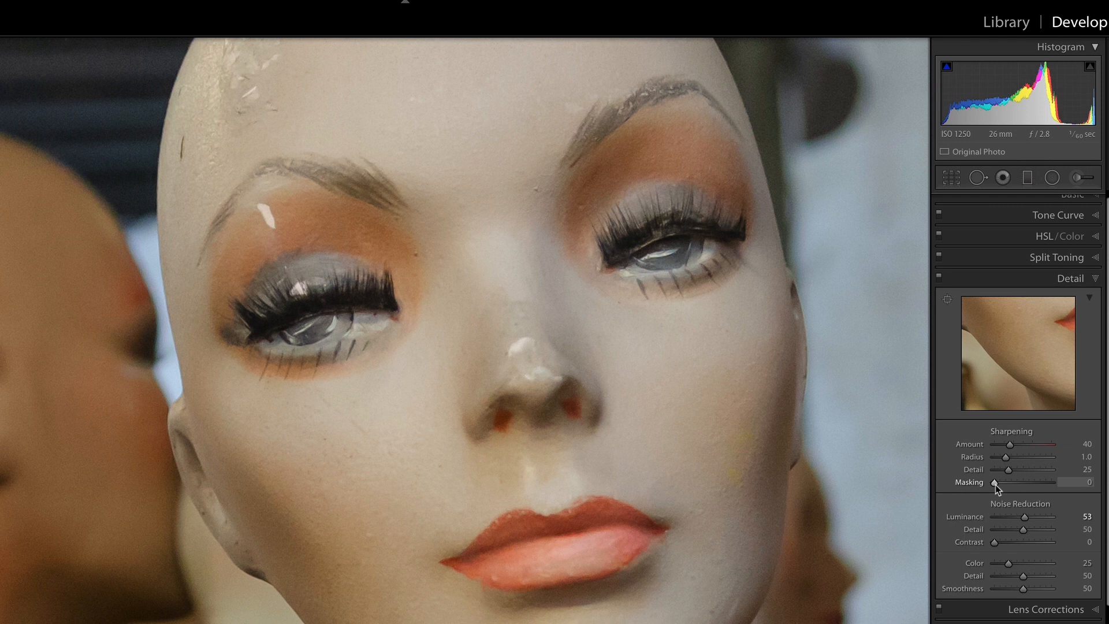
{"action": "key", "text": "alt"}
{"action": "left_click_drag", "start_coordinate": [995, 482], "coordinate": [1041, 482]}
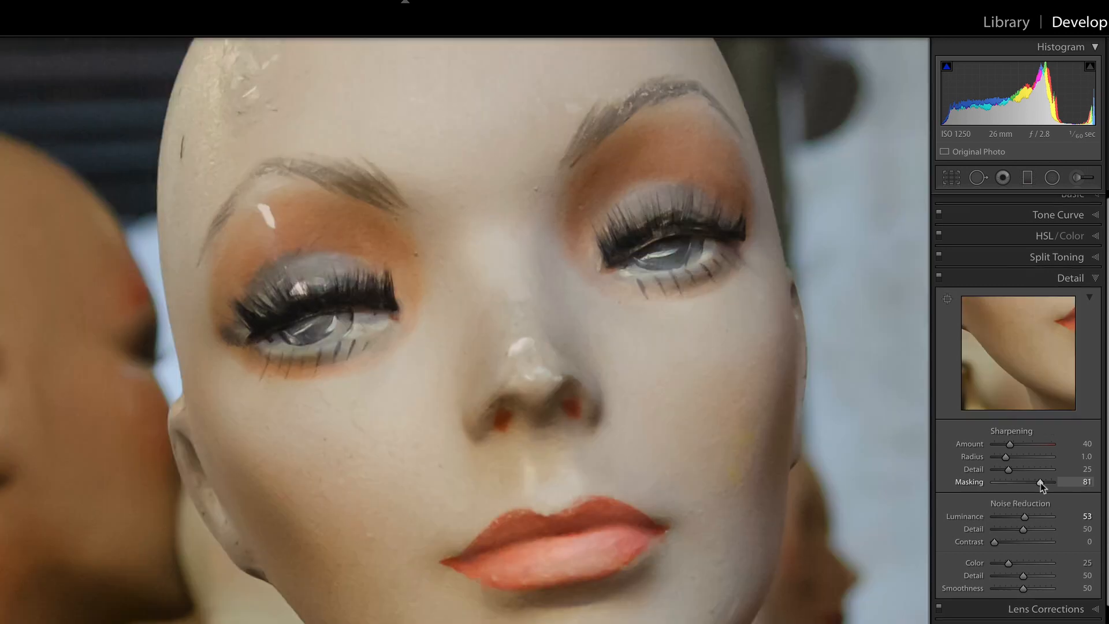
Set the sharpening Amount to 111 on the mannequin photo, and compare the head close up before and after
{"action": "left_click_drag", "start_coordinate": [1010, 445], "coordinate": [1037, 447]}
{"action": "left_click_drag", "start_coordinate": [466, 252], "coordinate": [605, 382]}
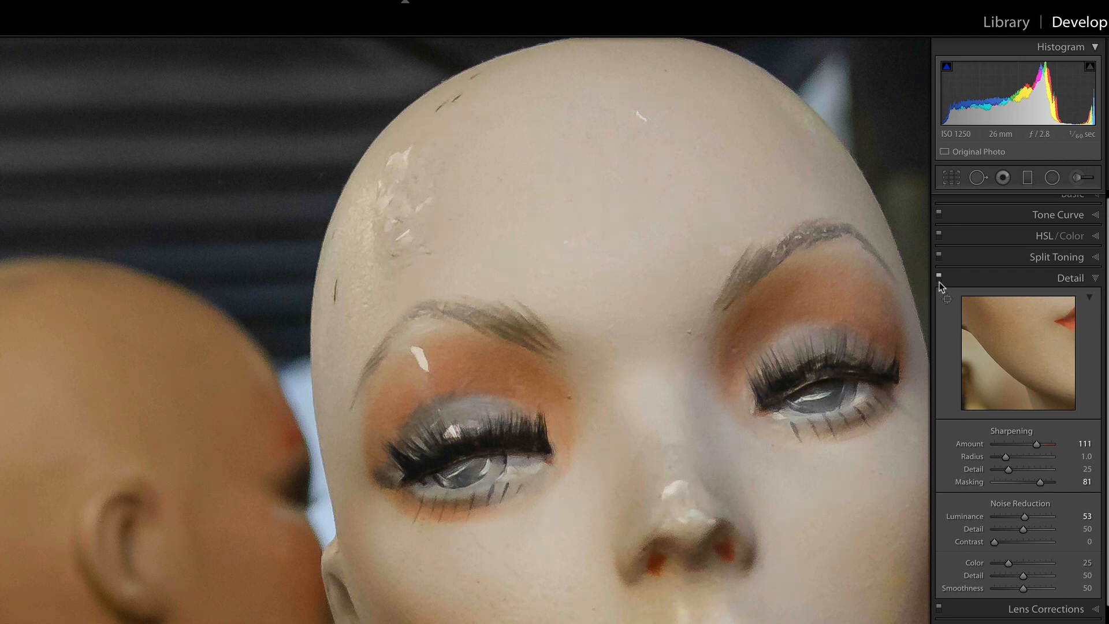
{"action": "key", "text": "backslash"}
{"action": "key", "text": "backslash"}
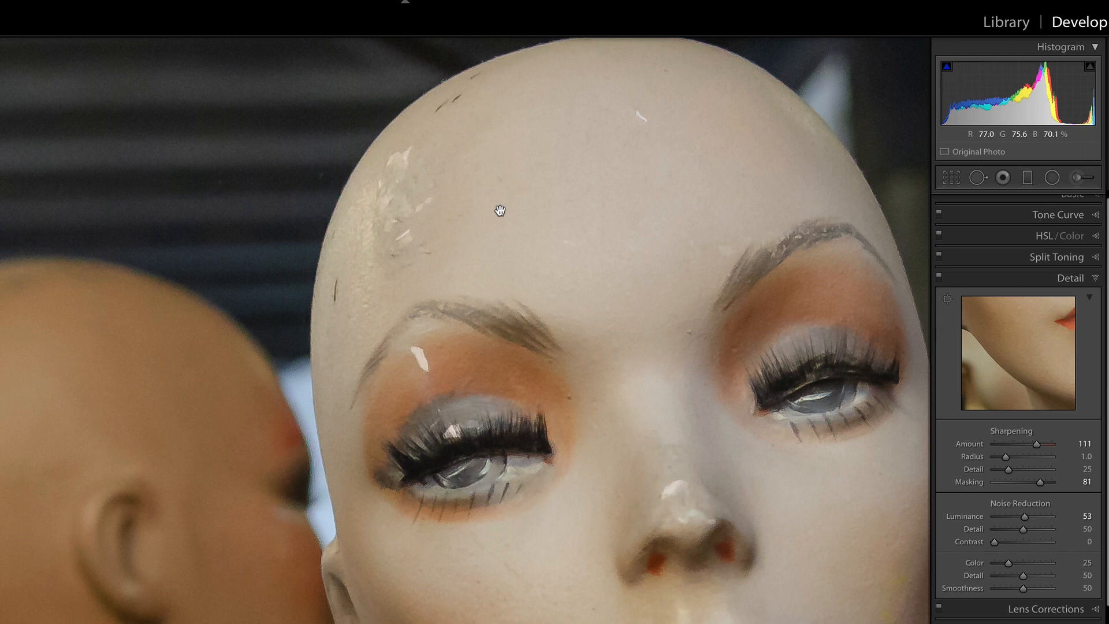
{"action": "left_click_drag", "start_coordinate": [423, 208], "coordinate": [562, 329]}
{"action": "key", "text": "backslash"}
{"action": "key", "text": "backslash"}
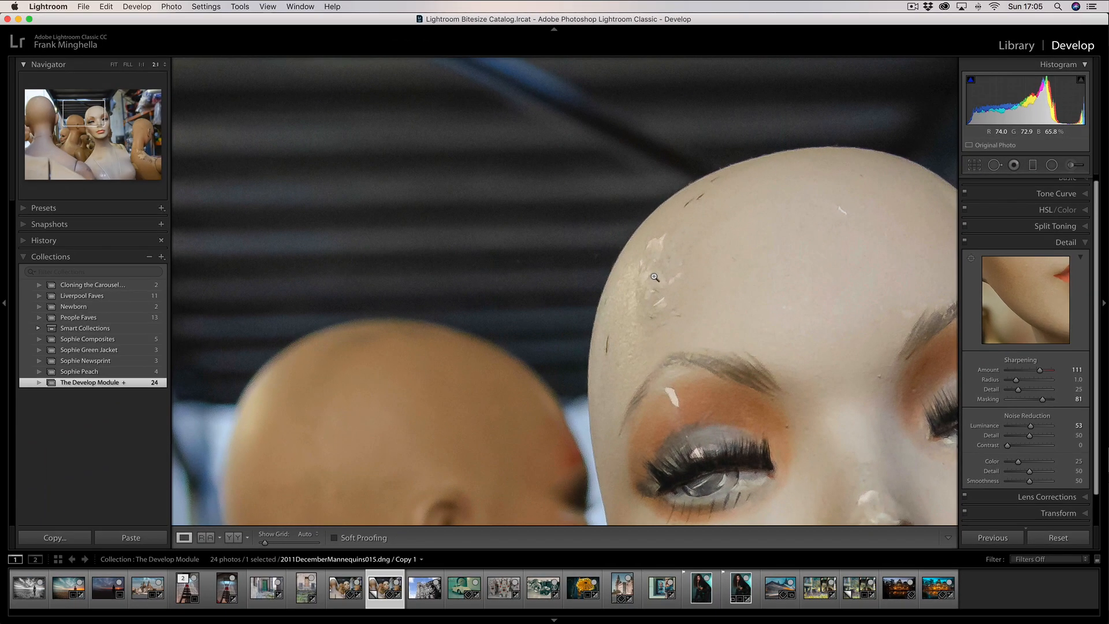
{"action": "left_click", "coordinate": [654, 277]}
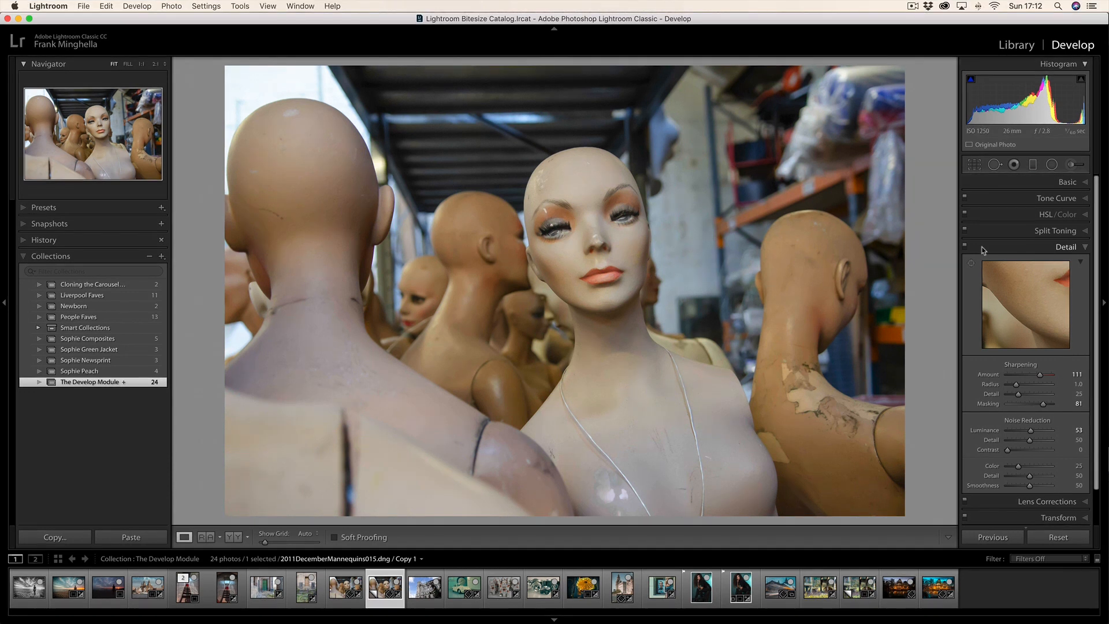
Remove chromatic aberration from the stairway photo 2010MayAnfield022.dng, comparing the roof edge against the sky with the correction off and on
{"action": "left_click", "coordinate": [984, 249]}
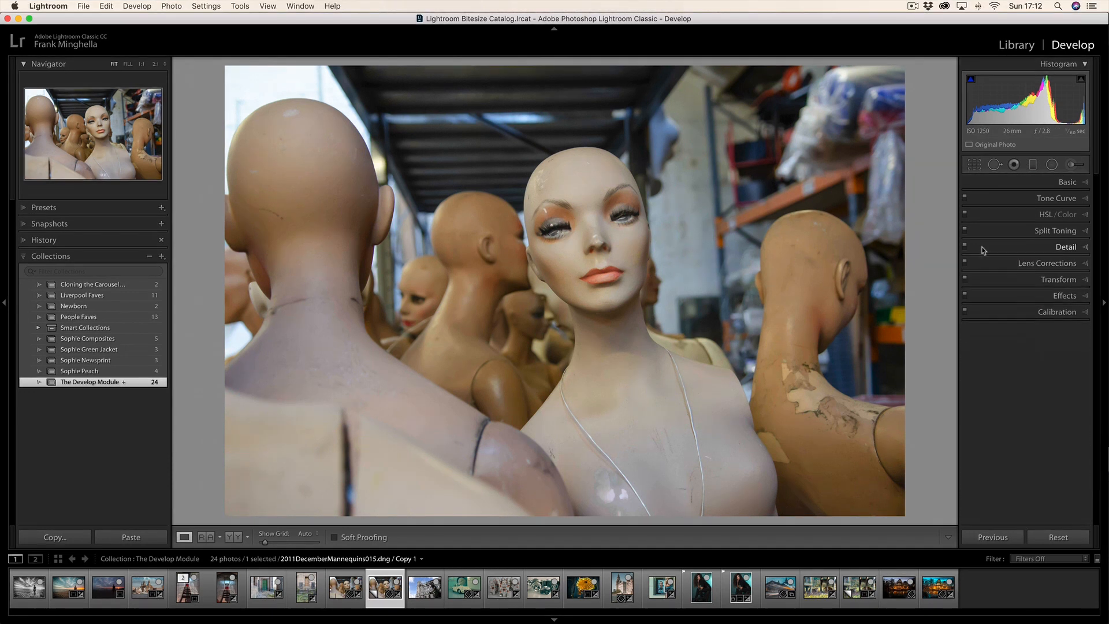
{"action": "left_click", "coordinate": [1083, 266]}
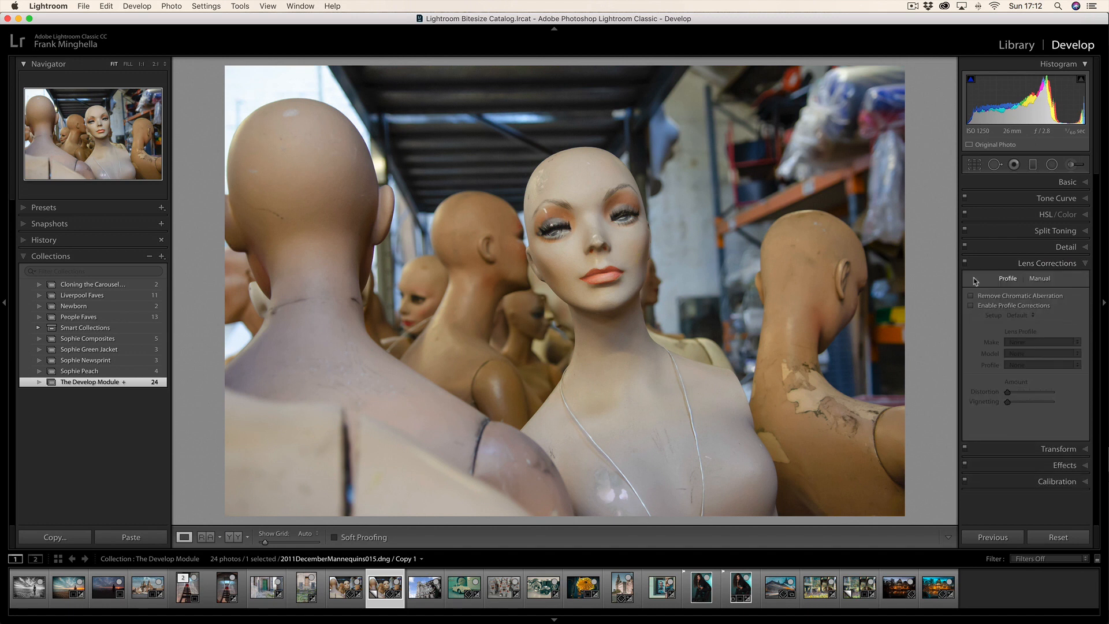
{"action": "left_click", "coordinate": [227, 587]}
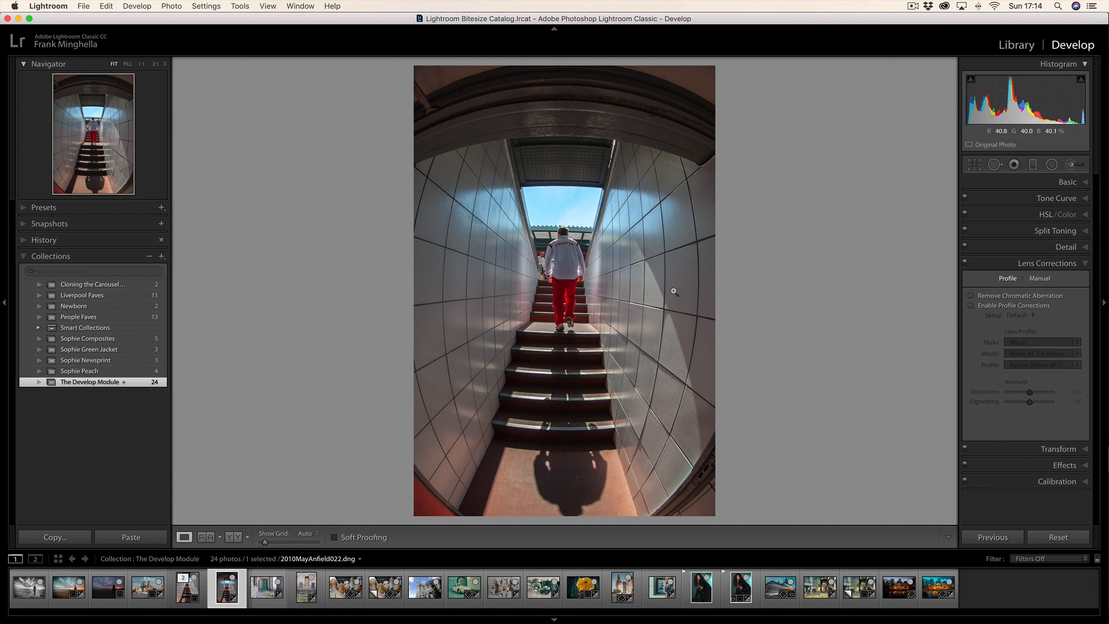
{"action": "left_click", "coordinate": [559, 182]}
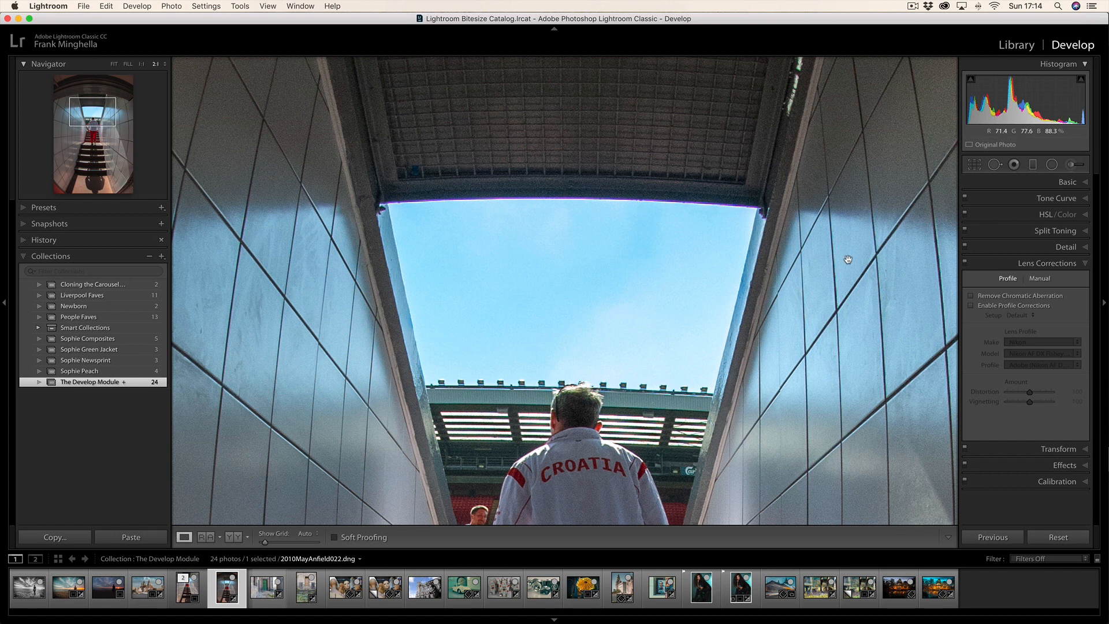
{"action": "left_click", "coordinate": [971, 296]}
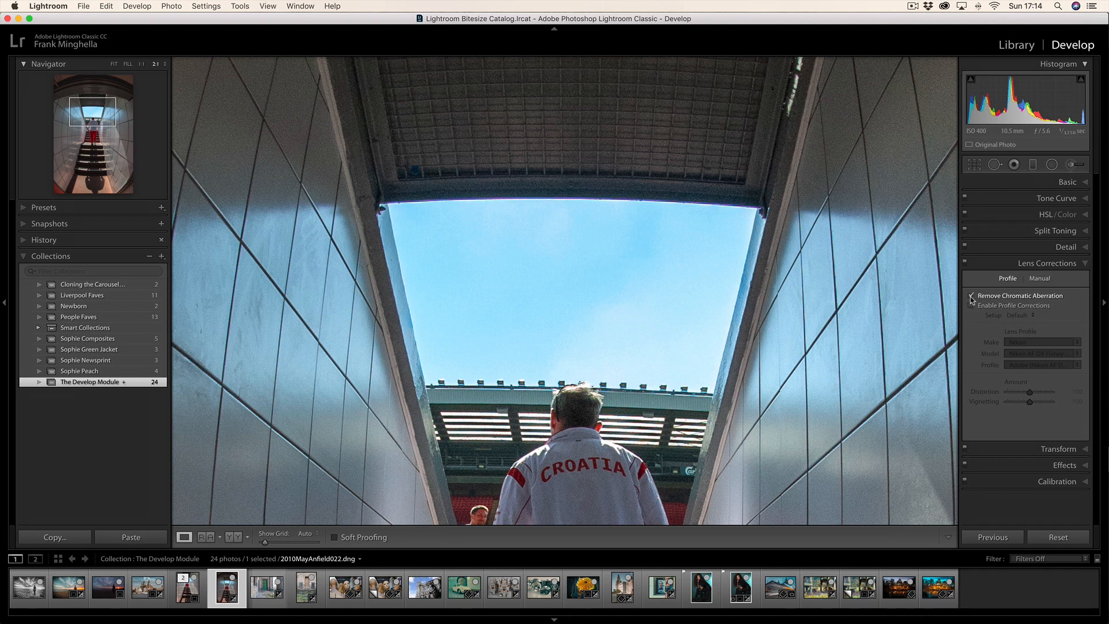
{"action": "left_click", "coordinate": [970, 296]}
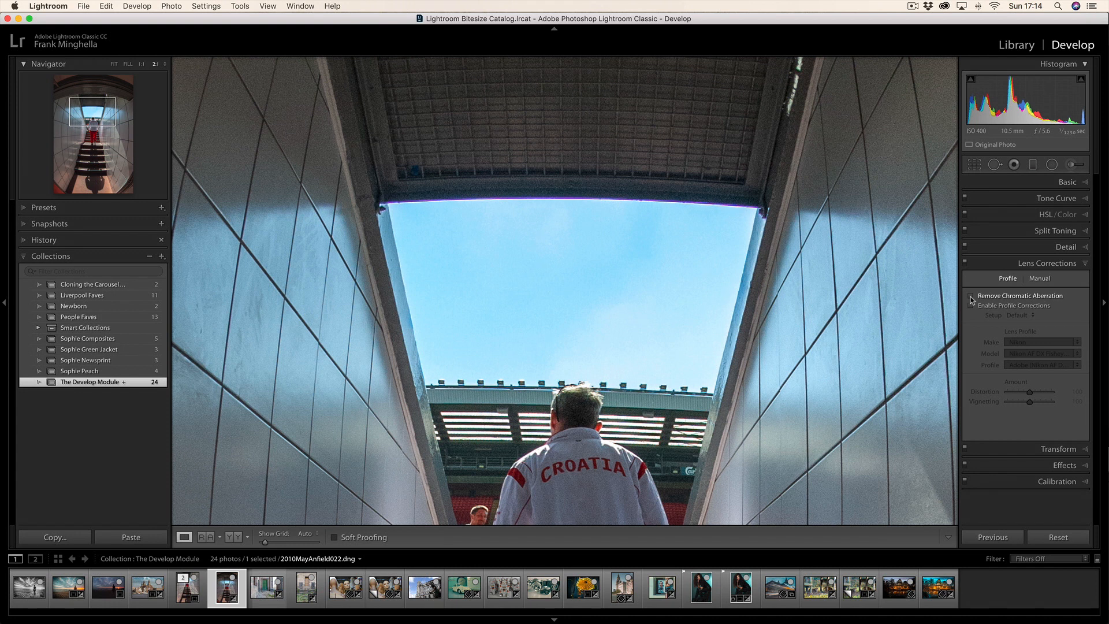
{"action": "left_click", "coordinate": [971, 296]}
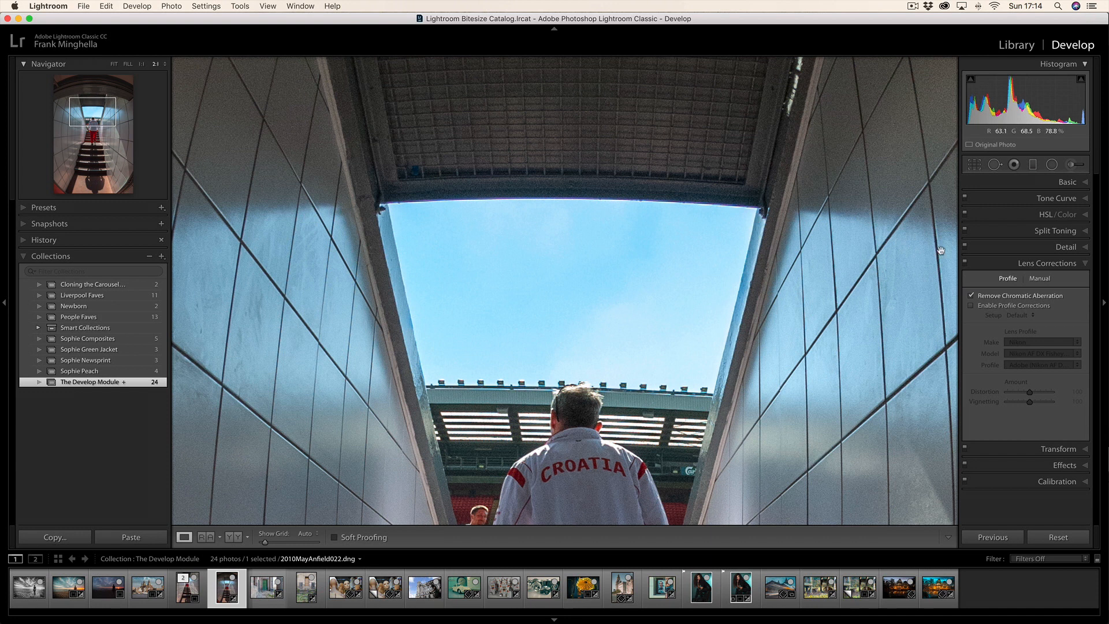
{"action": "left_click", "coordinate": [636, 284]}
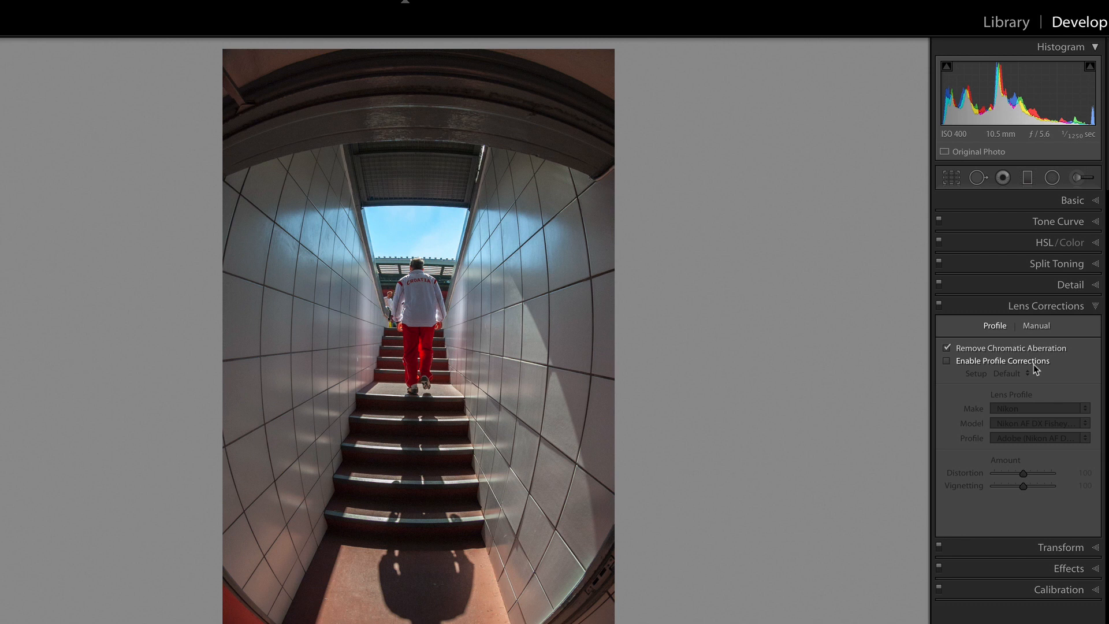
Try the lens profile correction on the stairway photo, turn it off again, and view the edited version 2010MayAnfield022-Edit.tif
{"action": "left_click", "coordinate": [947, 362]}
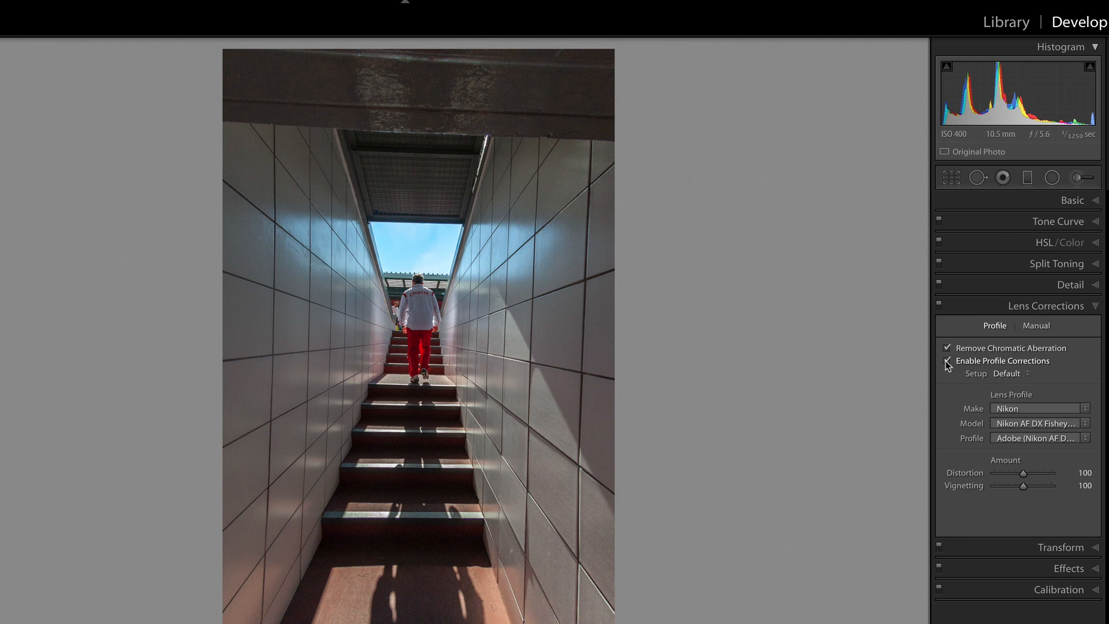
{"action": "left_click", "coordinate": [946, 361]}
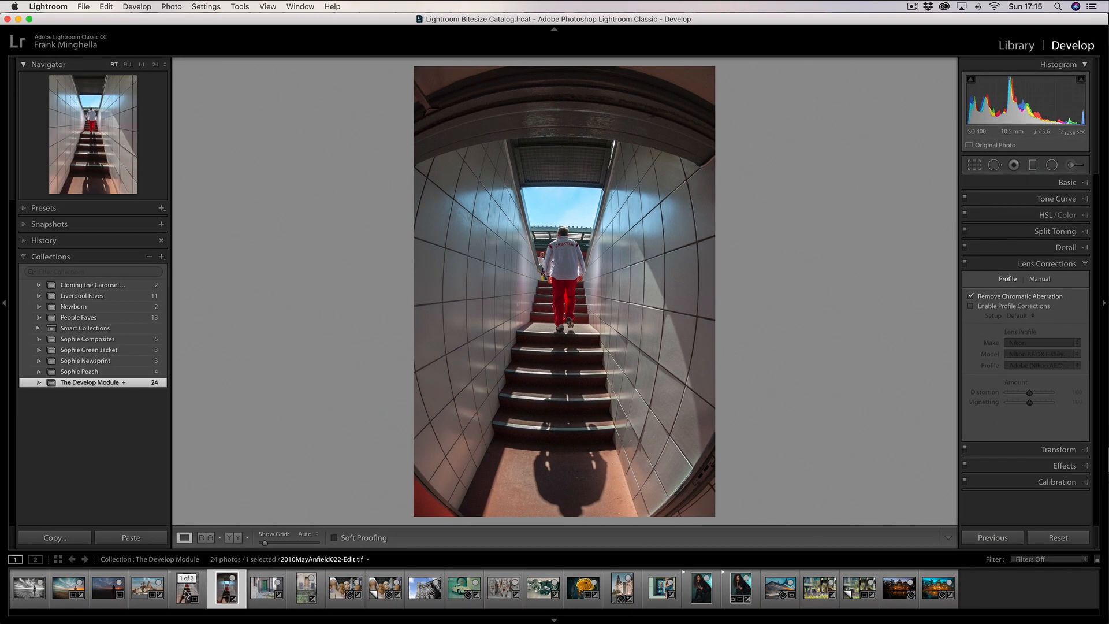
{"action": "left_click", "coordinate": [188, 594]}
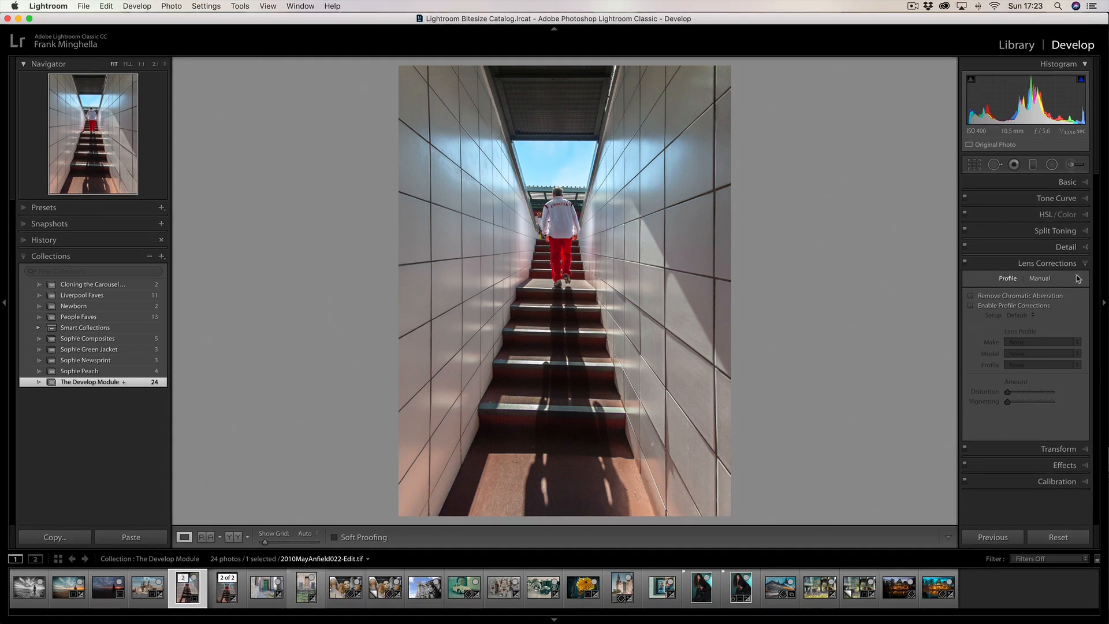
Apply the Auto Upright transform to the green door photo, switching it off and on to compare
{"action": "left_click", "coordinate": [1077, 264]}
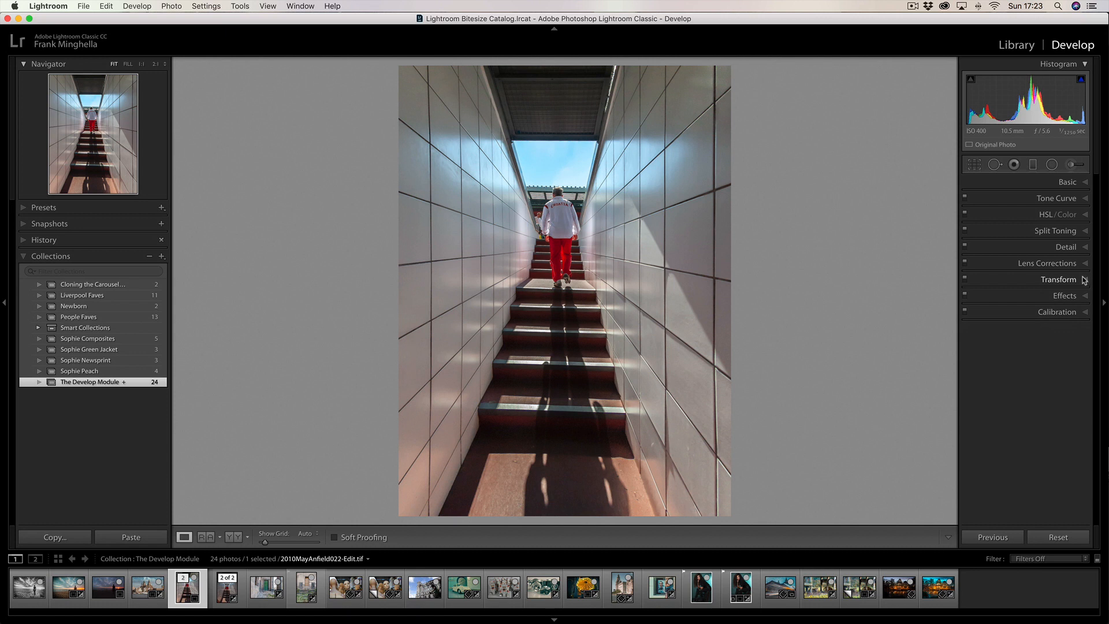
{"action": "left_click", "coordinate": [1085, 281]}
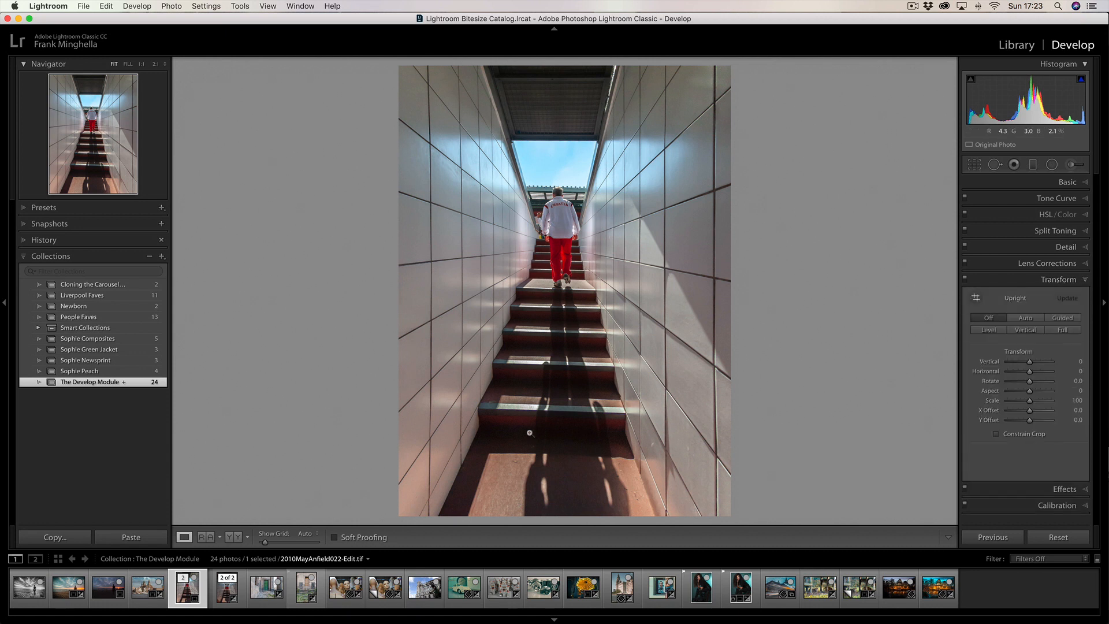
{"action": "left_click", "coordinate": [265, 588]}
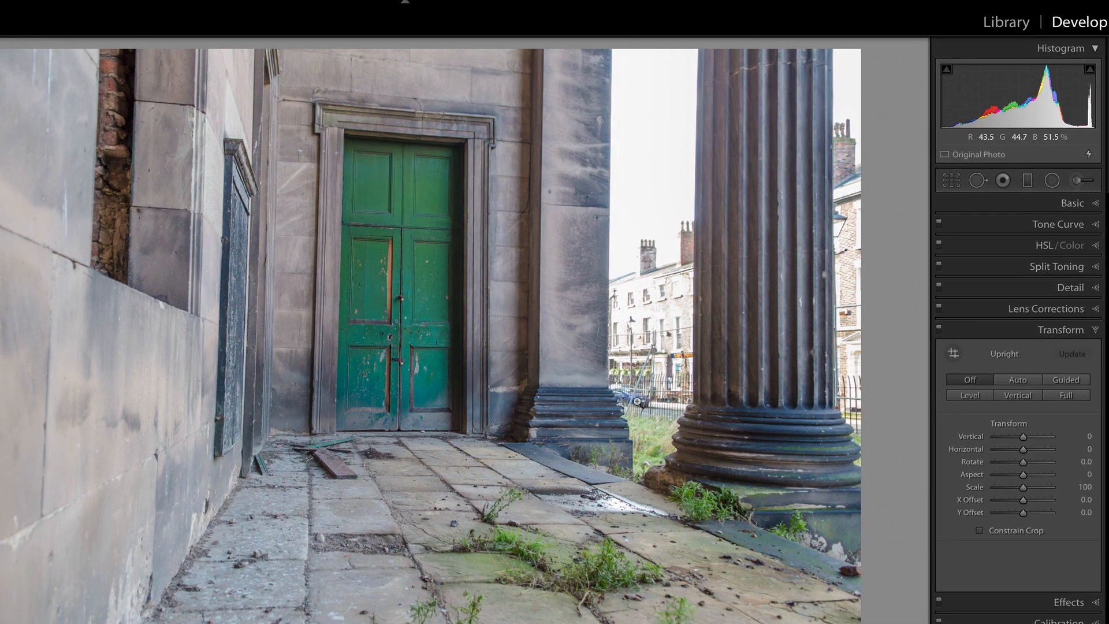
{"action": "left_click", "coordinate": [1020, 384]}
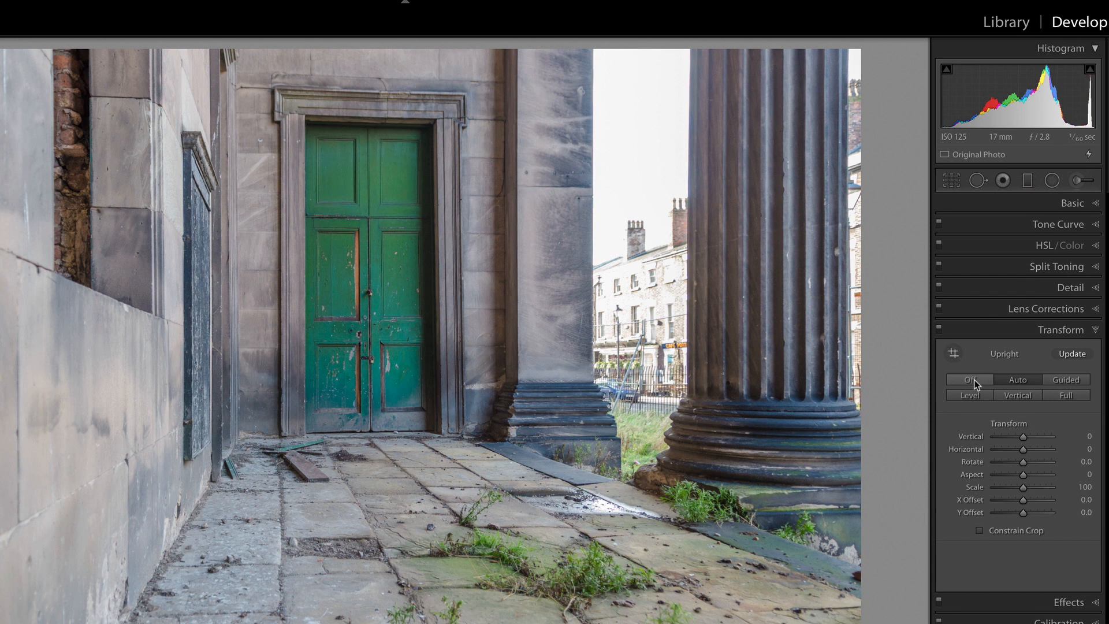
{"action": "left_click", "coordinate": [974, 381]}
{"action": "left_click", "coordinate": [1023, 379]}
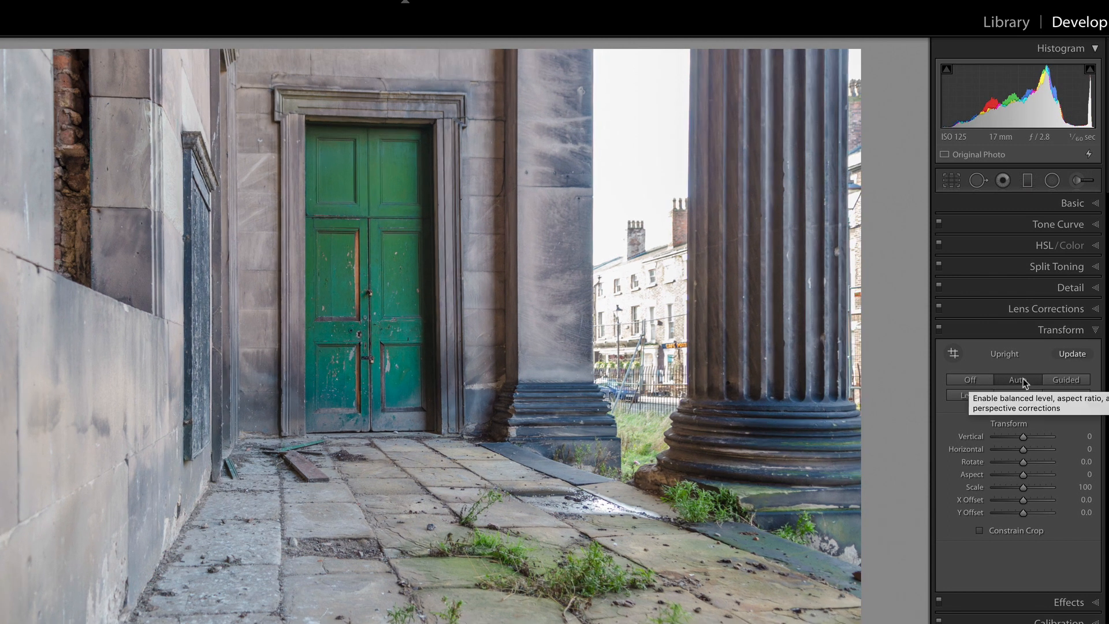
Straighten the photo of the boarded window above the steps with the Auto Upright transform
{"action": "key", "text": "Right"}
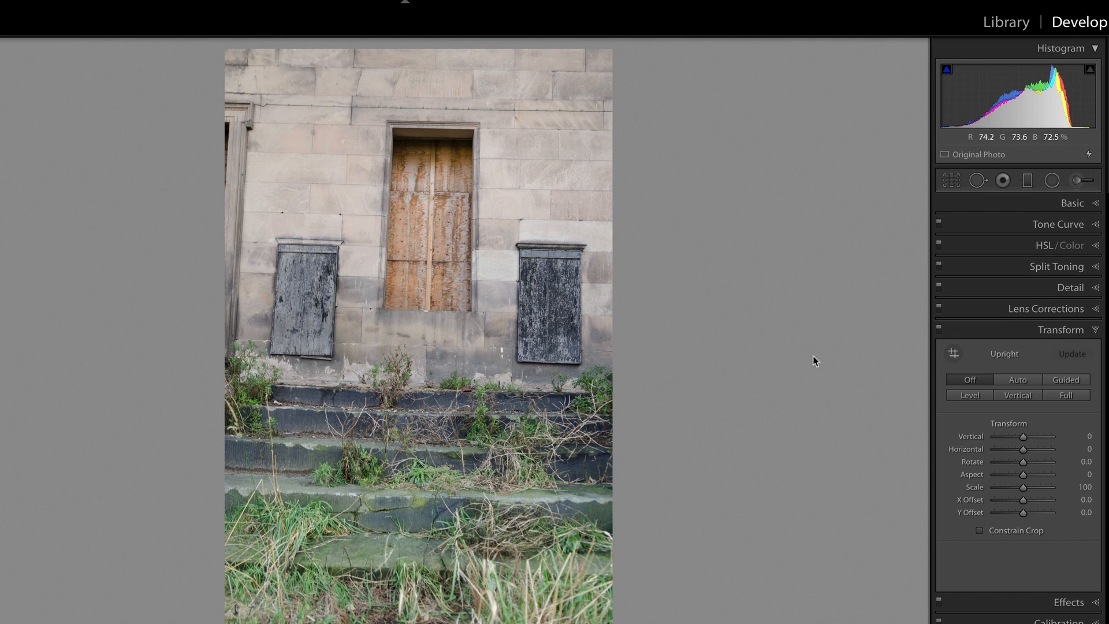
{"action": "left_click", "coordinate": [1023, 383]}
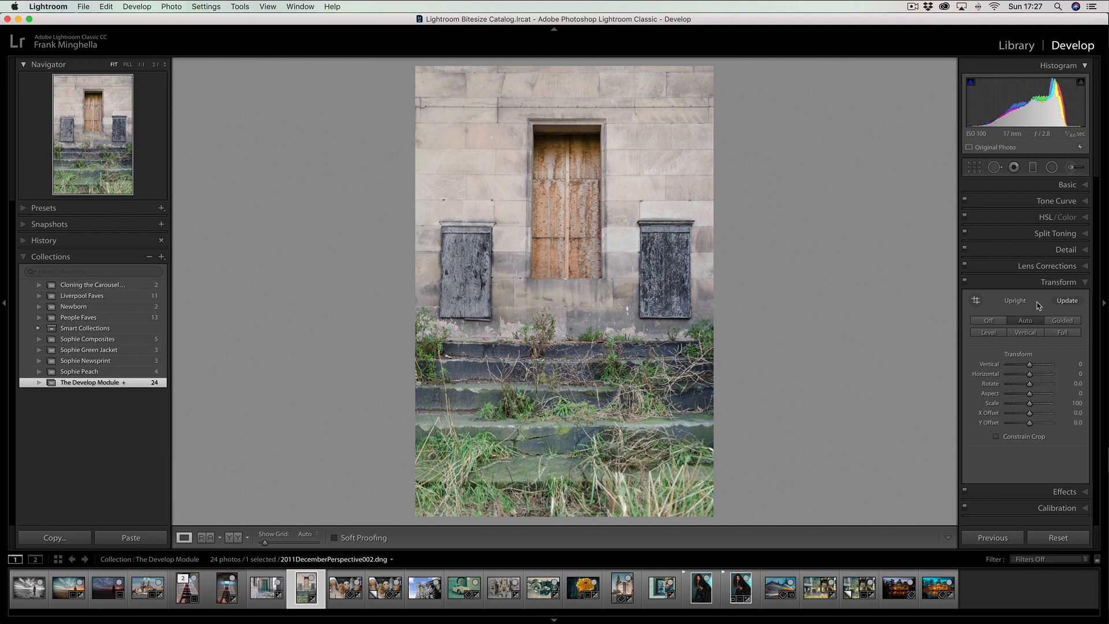
{"action": "left_click", "coordinate": [1083, 283]}
Straighten the photo of the two lions under the wooden platform with the Auto Upright transform
{"action": "left_click", "coordinate": [1086, 299]}
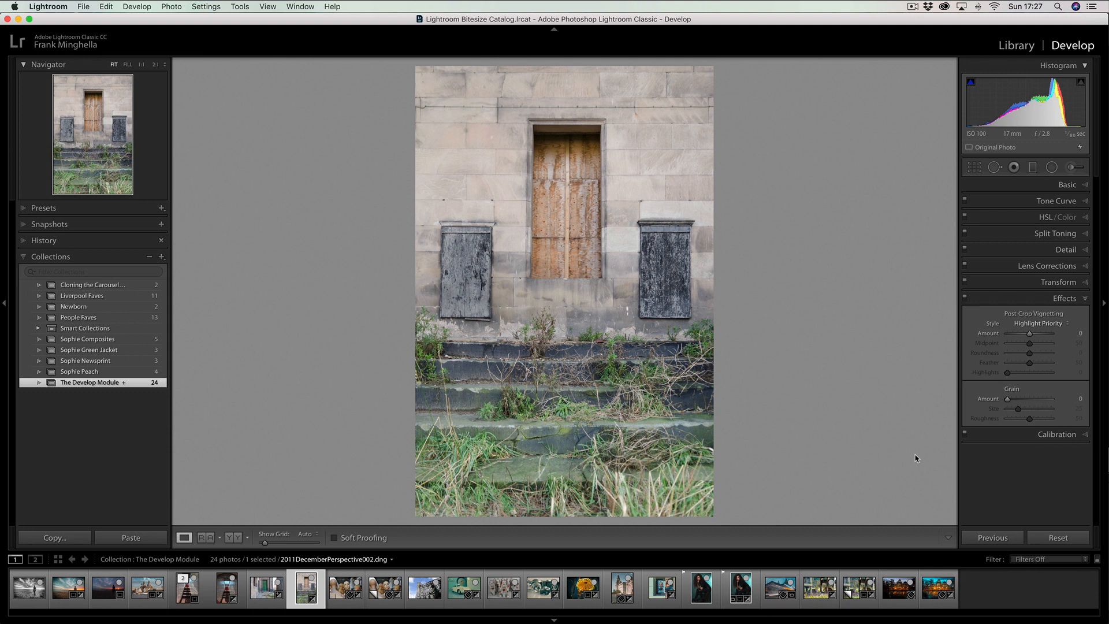
{"action": "left_click", "coordinate": [819, 587]}
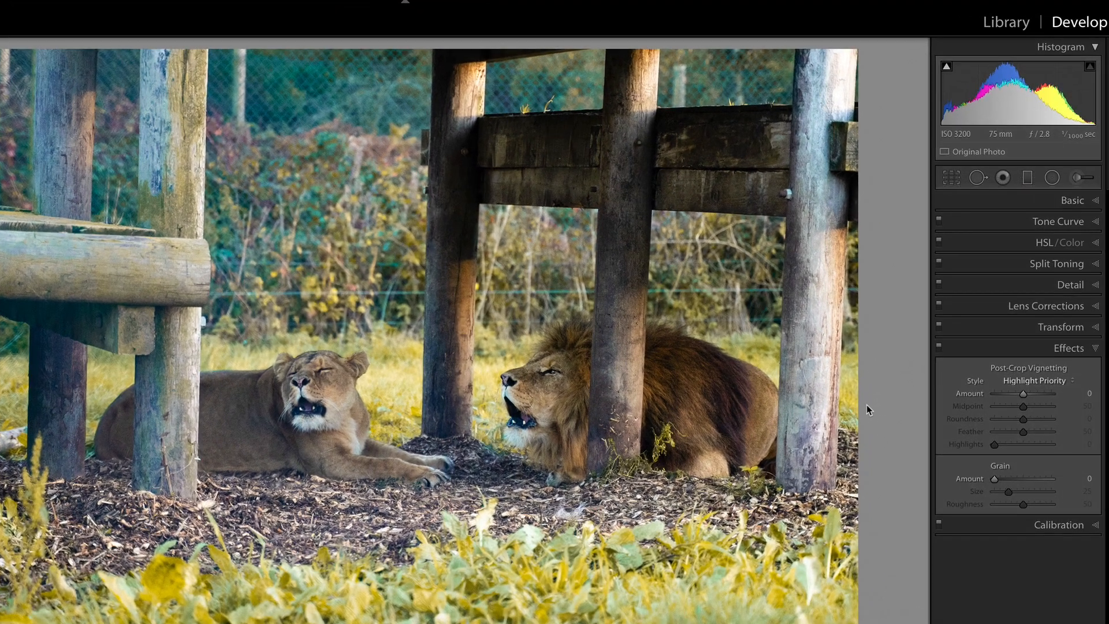
{"action": "left_click", "coordinate": [1094, 328]}
{"action": "left_click", "coordinate": [1018, 381]}
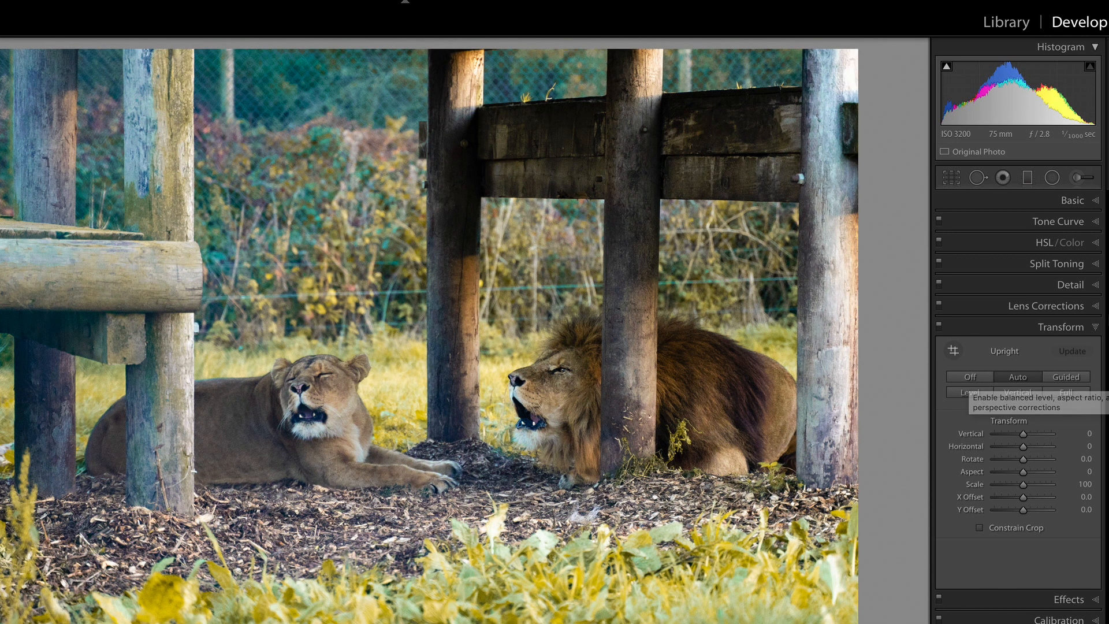
{"action": "left_click", "coordinate": [1094, 328]}
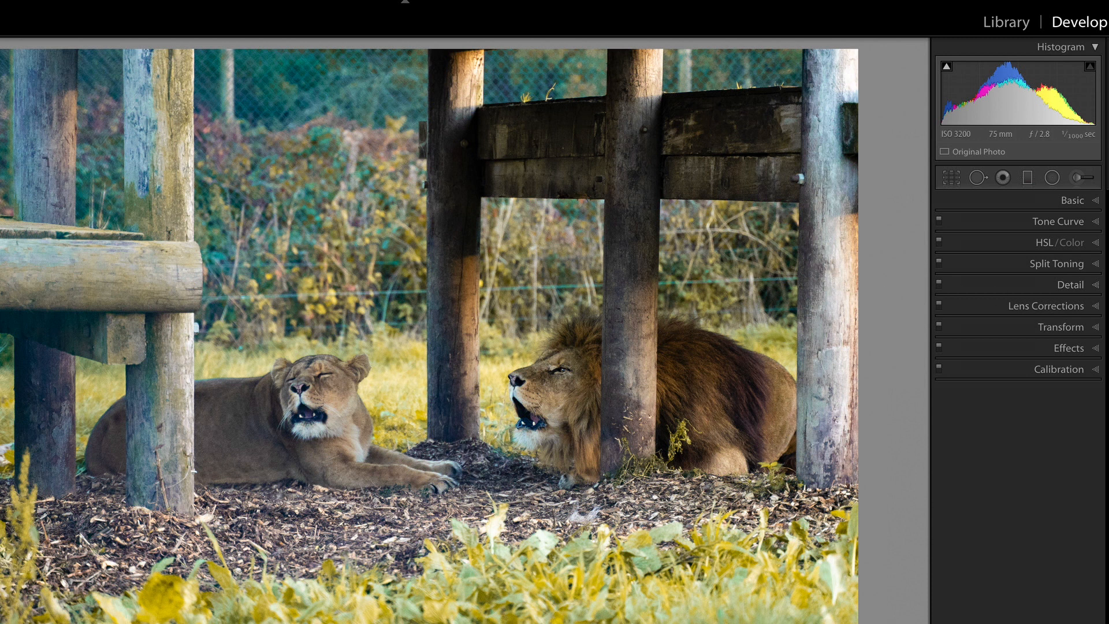
Add grain to the lion photo with Amount 41 and Size 0
{"action": "left_click", "coordinate": [1096, 352]}
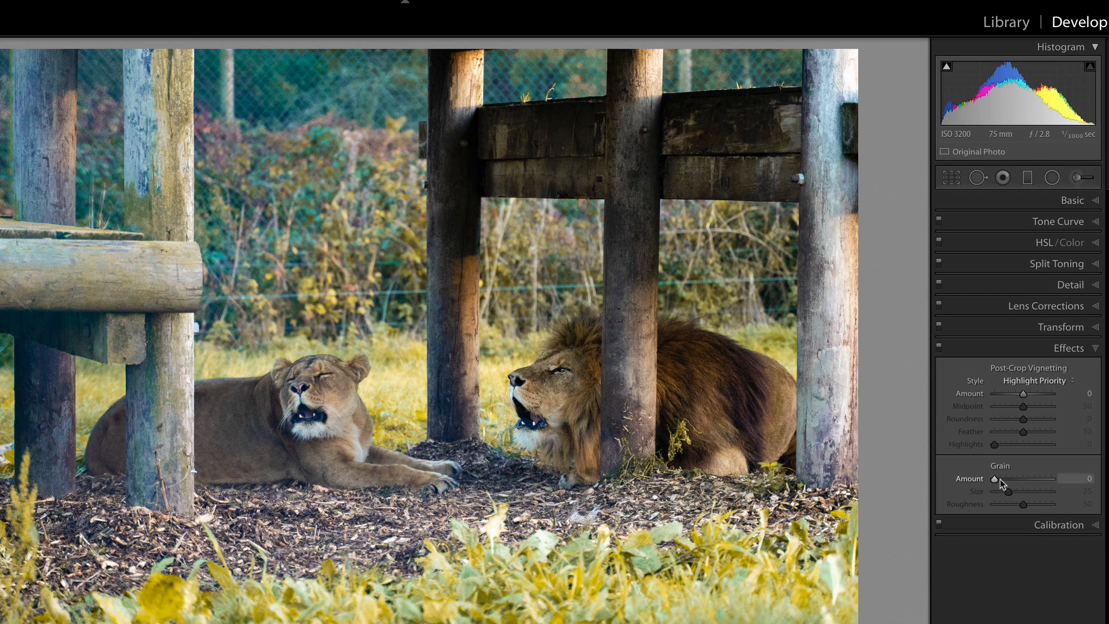
{"action": "left_click_drag", "start_coordinate": [1000, 480], "coordinate": [969, 491]}
{"action": "mouse_move", "coordinate": [1023, 479]}
{"action": "left_mouse_down"}
{"action": "mouse_move", "coordinate": [992, 483]}
{"action": "mouse_move", "coordinate": [1018, 483]}
{"action": "left_mouse_up"}
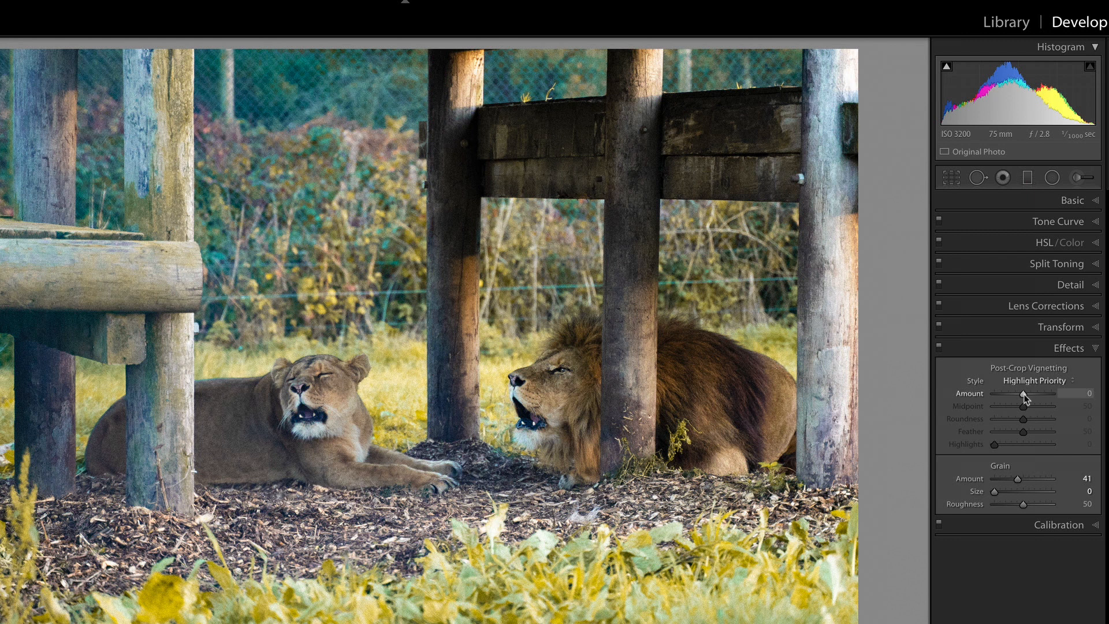
Darken the lion photo's edges with a Highlight Priority post-crop vignette at Amount -42
{"action": "left_click_drag", "start_coordinate": [1022, 397], "coordinate": [1011, 396]}
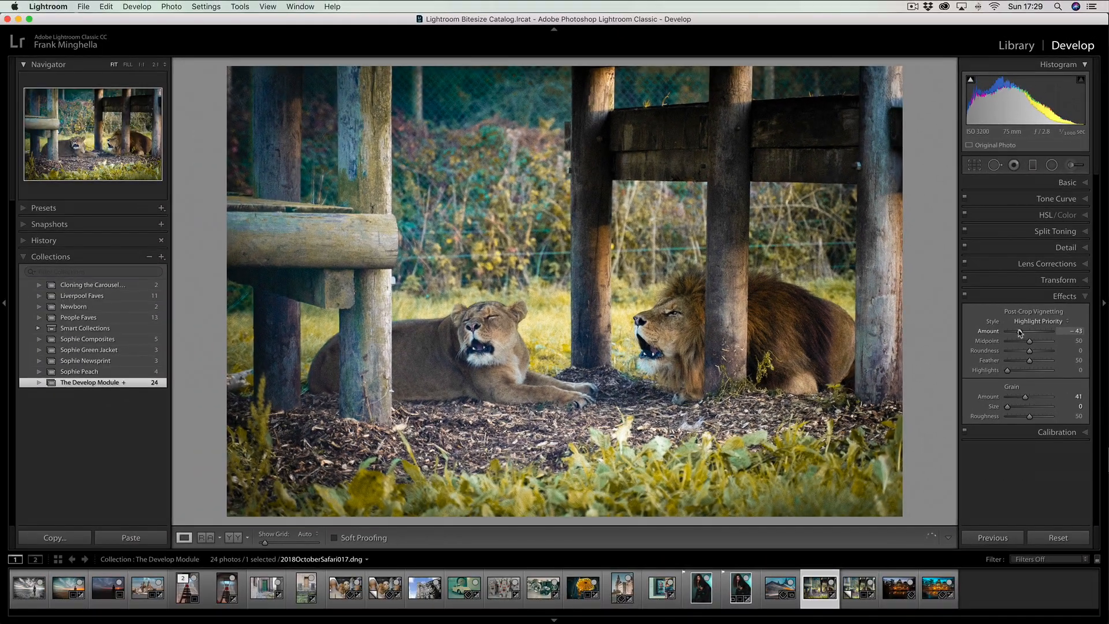
{"action": "left_click_drag", "start_coordinate": [1019, 333], "coordinate": [1019, 333]}
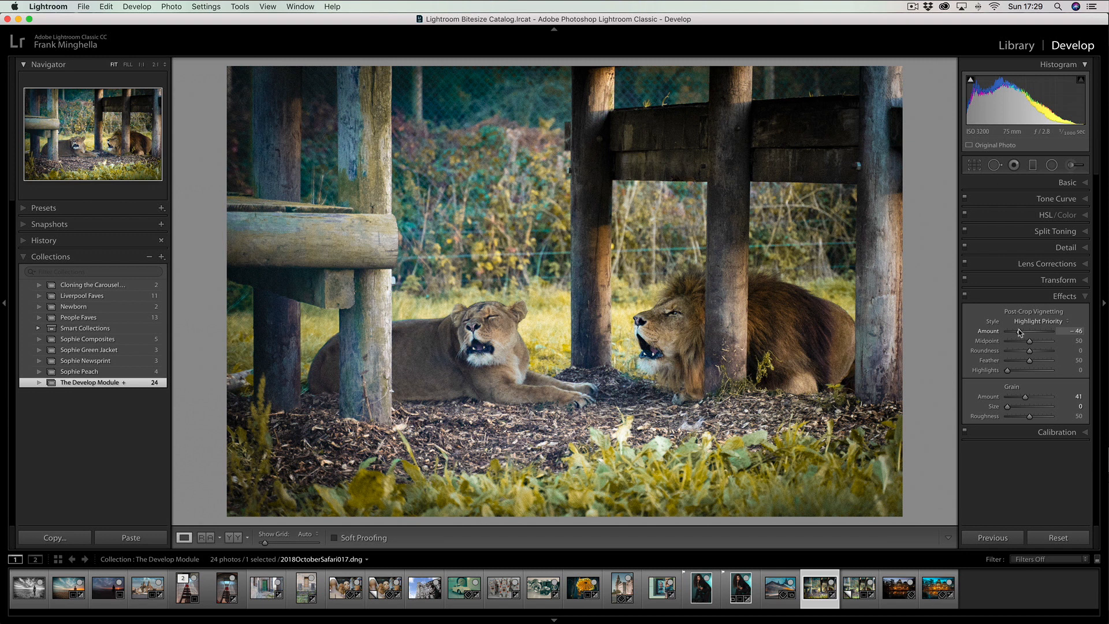
{"action": "left_click_drag", "start_coordinate": [1020, 333], "coordinate": [1021, 333]}
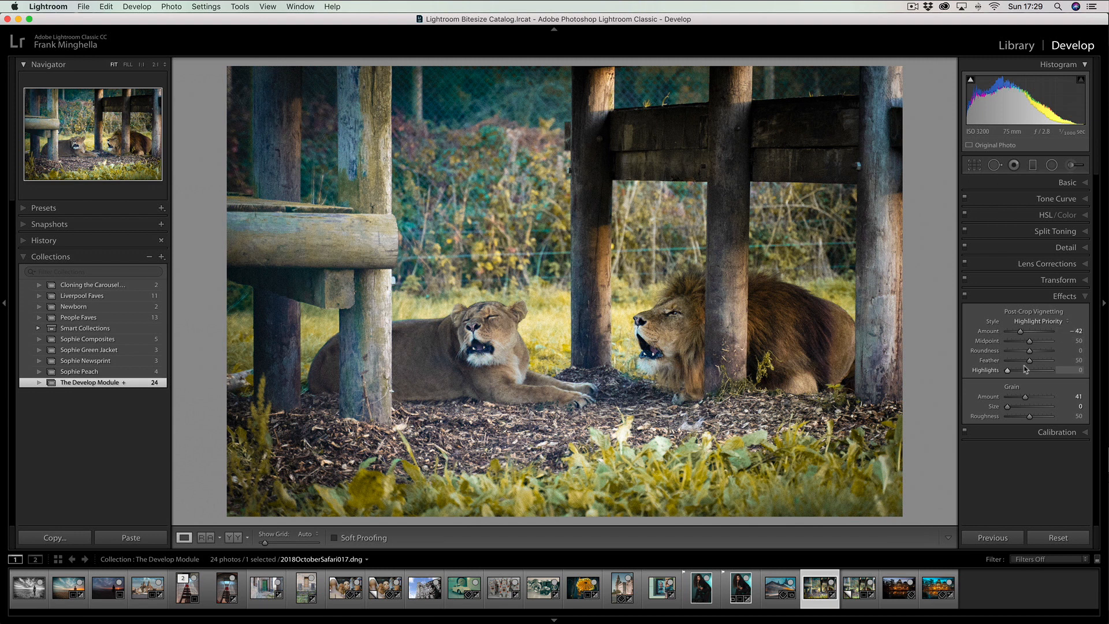
Set the vignette's Feather to 40, Roundness to -13, Midpoint to 40 and Amount to -41, and compare the photo before and after
{"action": "left_click_drag", "start_coordinate": [1029, 359], "coordinate": [990, 362]}
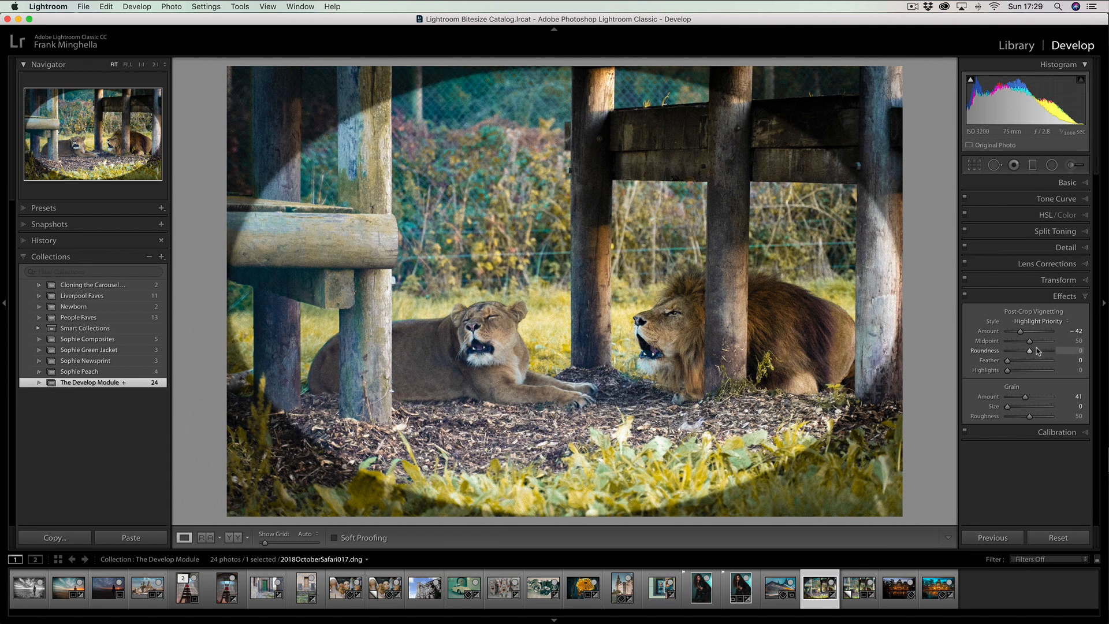
{"action": "mouse_move", "coordinate": [1029, 351]}
{"action": "left_mouse_down"}
{"action": "mouse_move", "coordinate": [1008, 354]}
{"action": "mouse_move", "coordinate": [1029, 343]}
{"action": "mouse_move", "coordinate": [1016, 362]}
{"action": "mouse_move", "coordinate": [1027, 364]}
{"action": "left_mouse_up"}
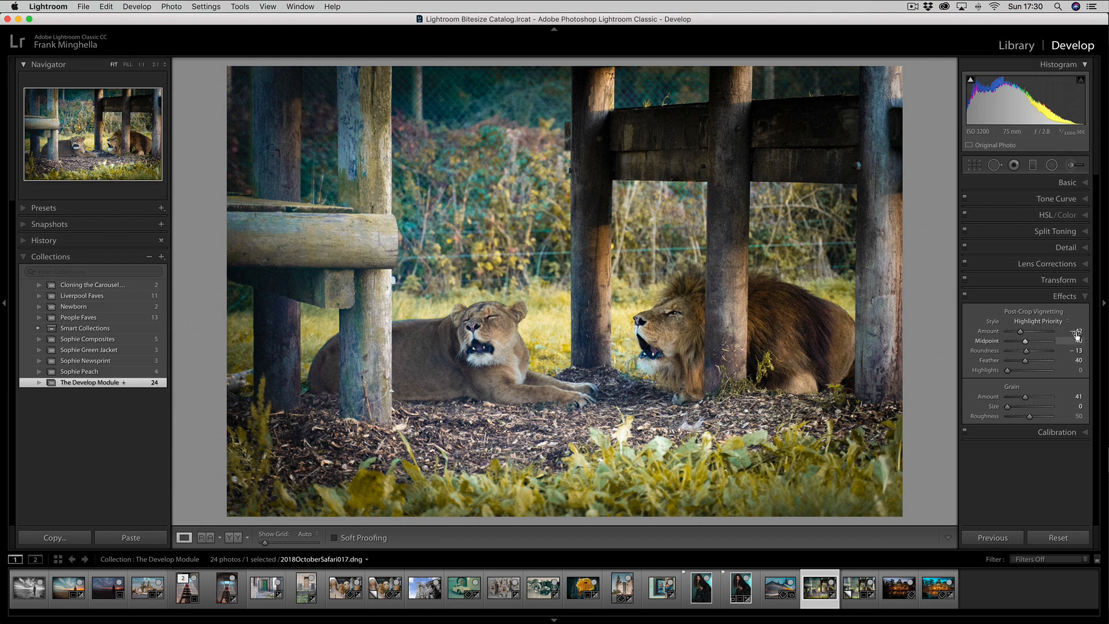
{"action": "mouse_move", "coordinate": [1025, 337]}
{"action": "left_mouse_down"}
{"action": "mouse_move", "coordinate": [1039, 336]}
{"action": "mouse_move", "coordinate": [1022, 335]}
{"action": "left_mouse_up"}
{"action": "key", "text": "backslash"}
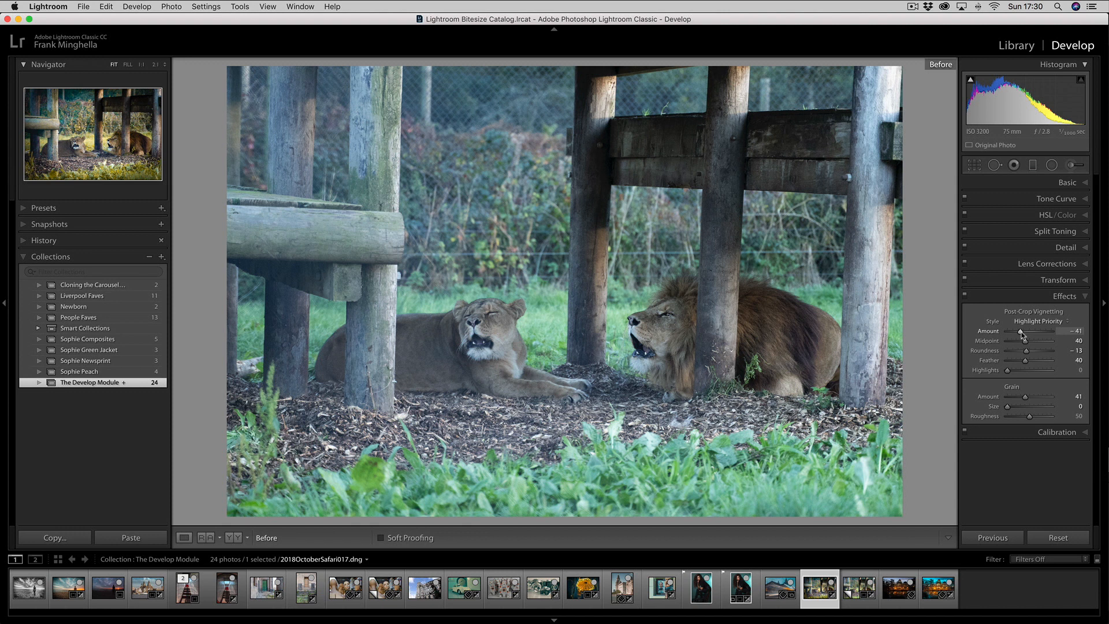
{"action": "key", "text": "backslash"}
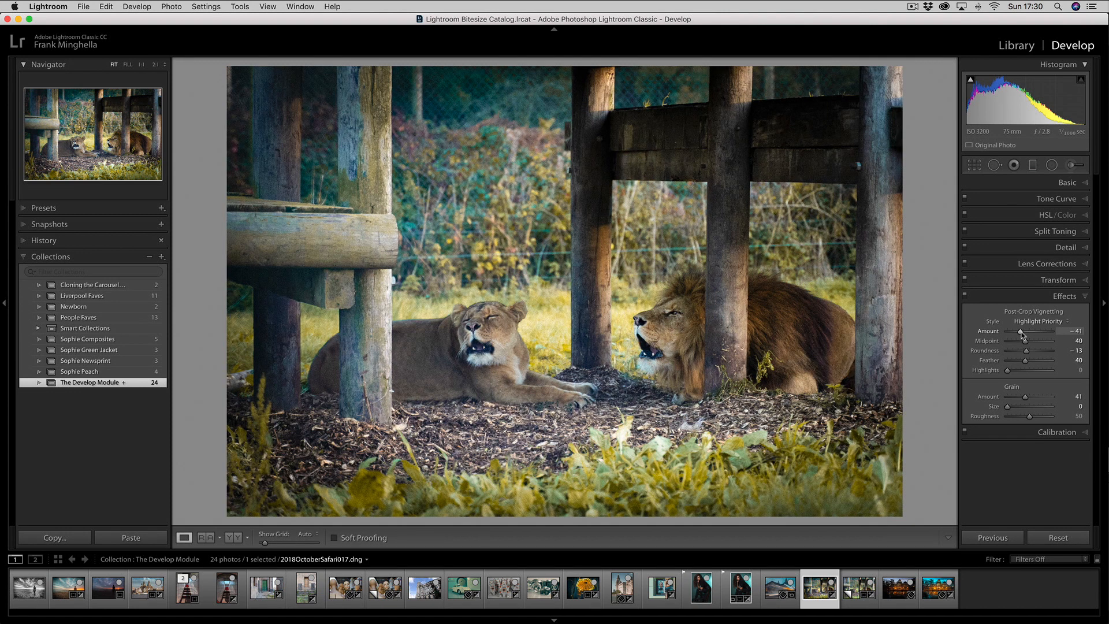